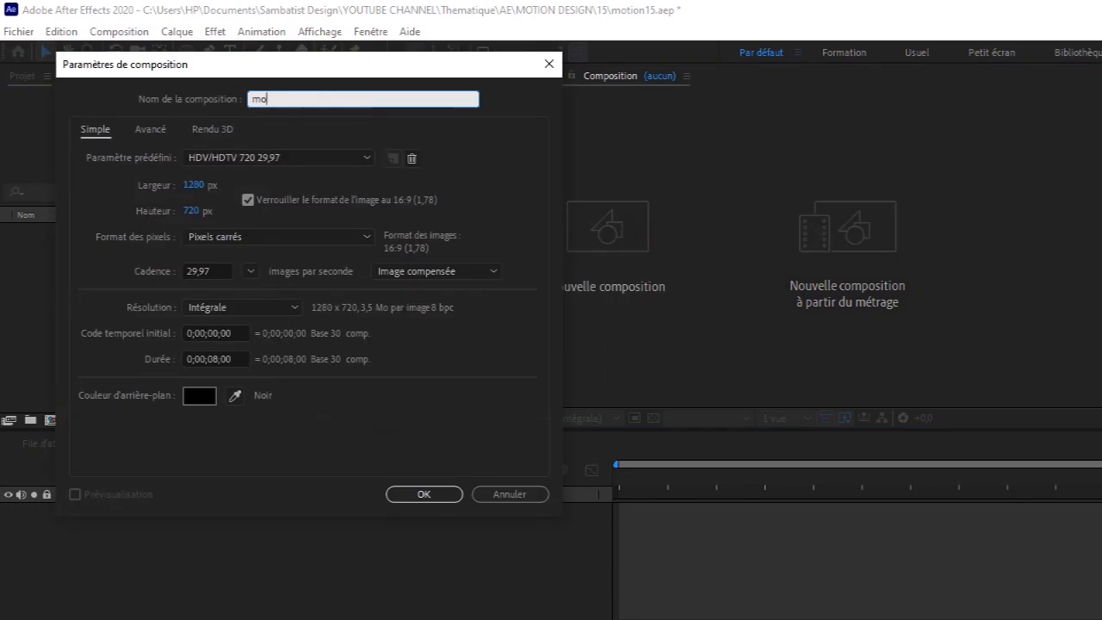
Create the 1280 x 720 composition motion15 and draw a short vertical line in its upper-left area with the Pen tool
key(Return)
click(208, 51)
click(534, 199)
click(534, 256)
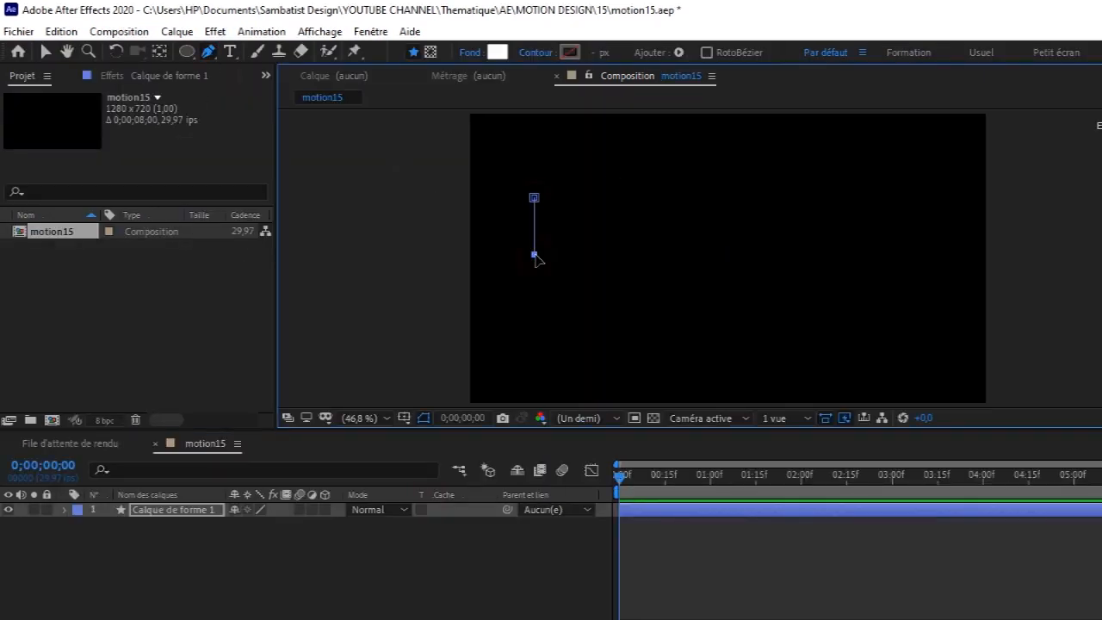
Remove the line's fill and set its stroke colour to green 5AB009
click(471, 54)
click(950, 187)
click(1016, 288)
click(570, 52)
click(333, 261)
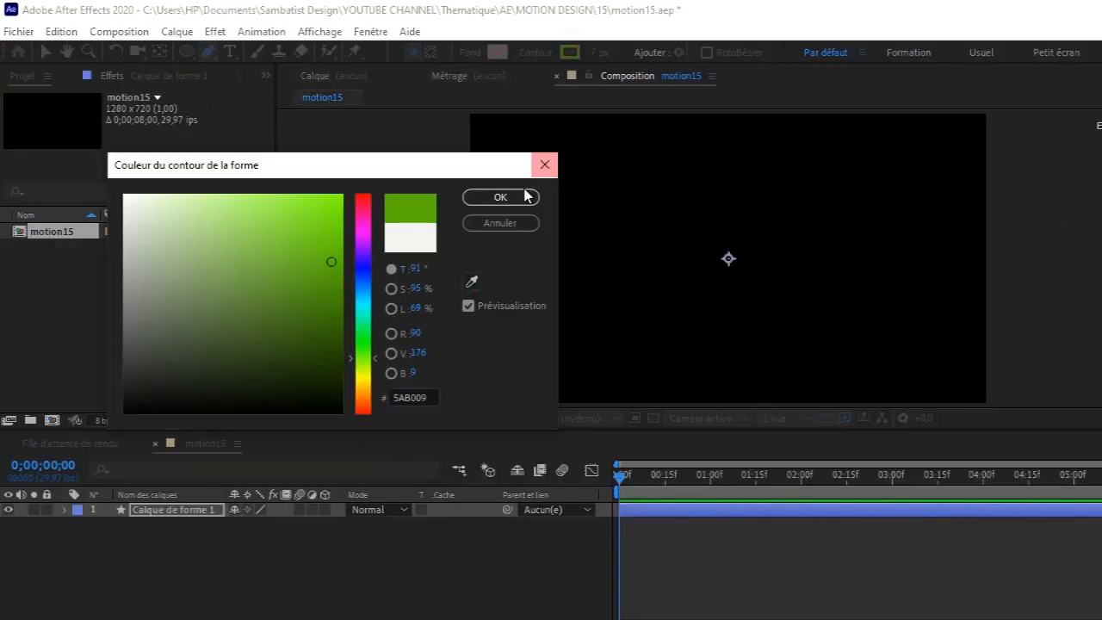
click(524, 197)
Rename the line's shape layer as 1 and reposition the line left of the composition's centre
click(159, 51)
right_click(196, 515)
click(225, 508)
text(1)
key(Return)
drag(728, 258, 594, 249)
click(344, 556)
click(46, 52)
click(397, 551)
Add the text "SAMBATIST DESIGN" just to the right of the vertical line
click(230, 51)
click(619, 226)
text(SAMBATIST DESIGN)
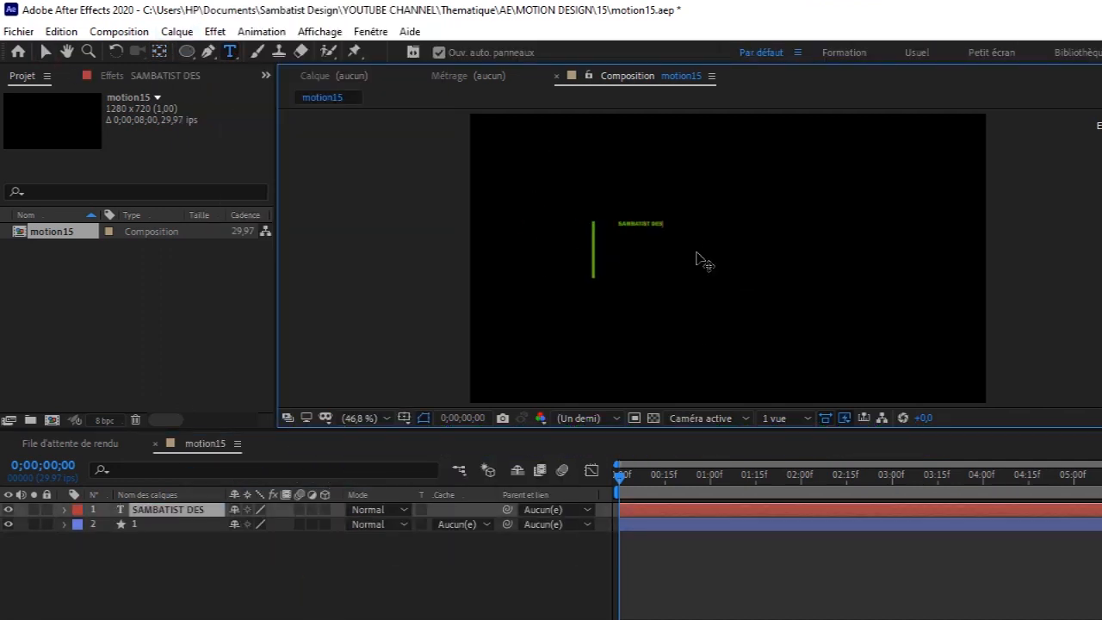
Scale the SAMBATIST DESIGN text to 460% and place it beside the line
click(45, 52)
key(s)
drag(269, 525, 508, 501)
drag(275, 526, 298, 525)
click(46, 55)
drag(822, 218, 812, 247)
Duplicate the text layer, place the copy directly beneath the original and replace its wording with "DRAW YOUR WORLD"
click(201, 512)
key(ctrl+d)
drag(720, 248, 718, 274)
click(230, 52)
drag(860, 273, 603, 274)
text(DRAW YOUR WORLD)
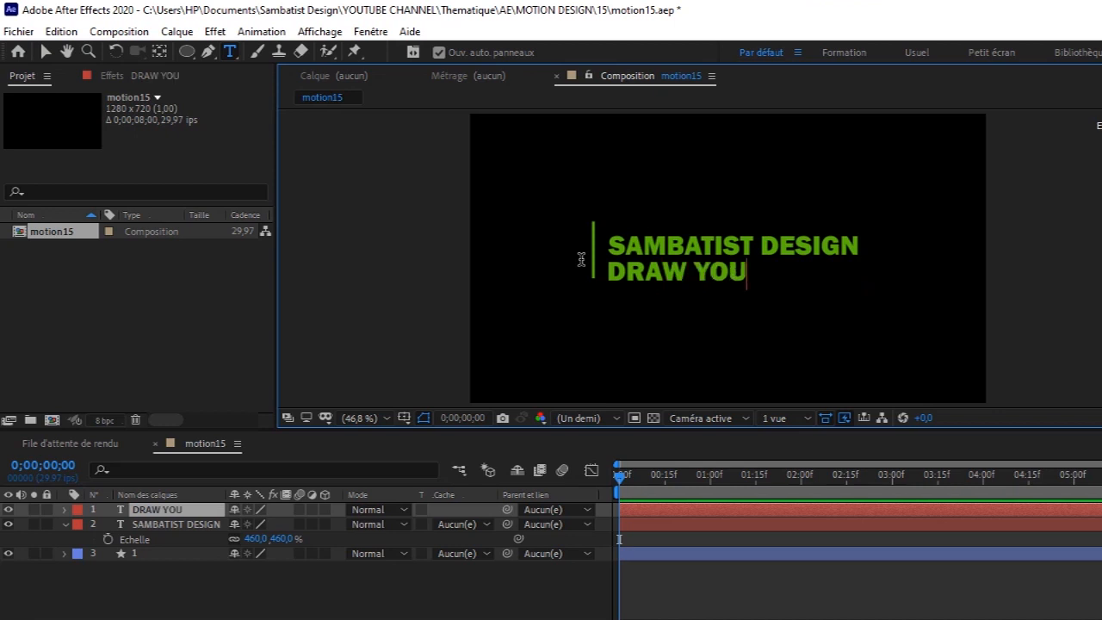
Colour the DRAW YOUR WORLD text white FFFFFF and move it up over the SAMBATIST DESIGN text
click(46, 51)
click(1101, 258)
text(FFFFFF)
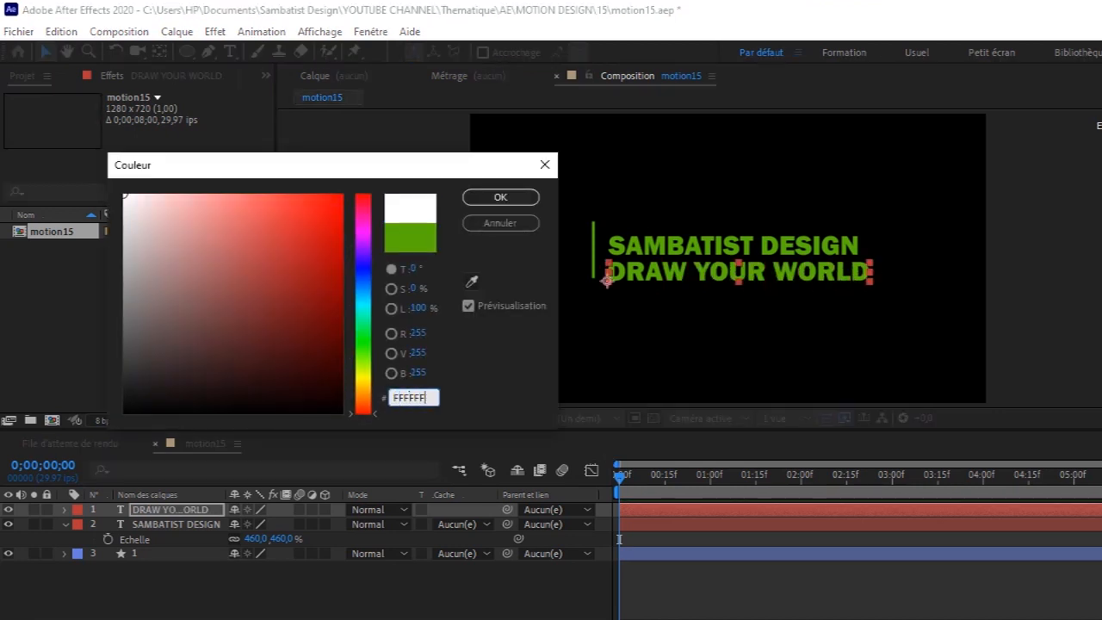
click(517, 203)
mouse_move(669, 252)
mouse_down()
mouse_move(689, 242)
mouse_move(679, 250)
mouse_up()
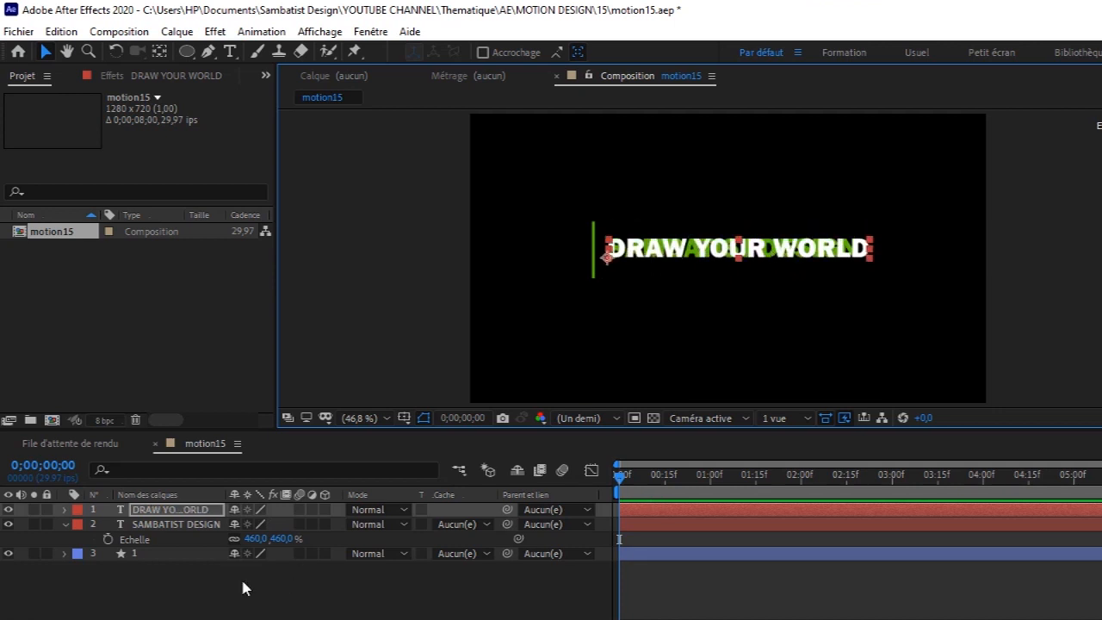
Draw a small circle at the upper end of the line inside layer 1 with the Ellipse tool
click(243, 589)
click(169, 510)
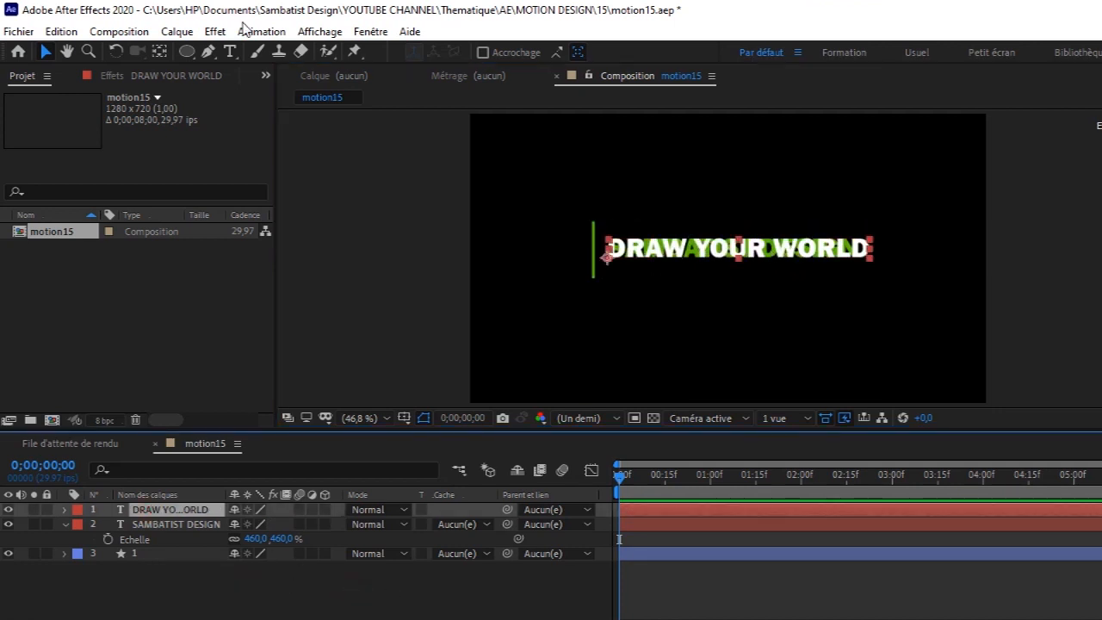
click(188, 51)
click(250, 70)
click(170, 525)
click(165, 554)
click(187, 51)
click(240, 90)
drag(586, 212, 601, 224)
key(v)
Move the line, circle and both texts slightly down to the composition's vertical centre
click(475, 585)
double_click(598, 212)
double_click(133, 582)
click(682, 218)
click(65, 553)
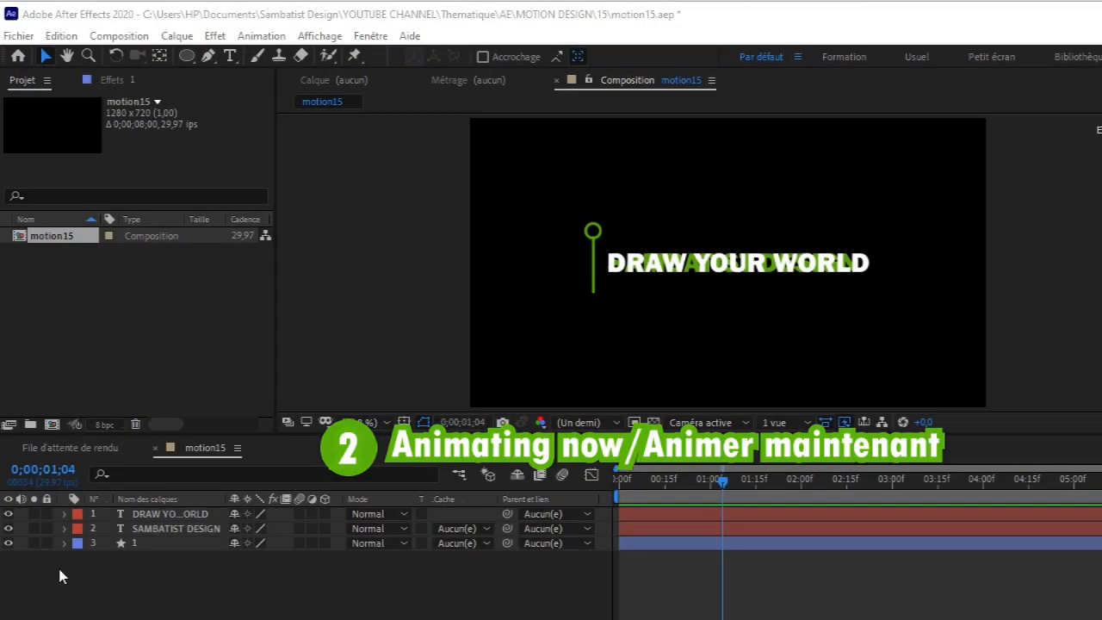
Hide both text layers and reveal the Scale property of layer 1
click(10, 528)
click(11, 514)
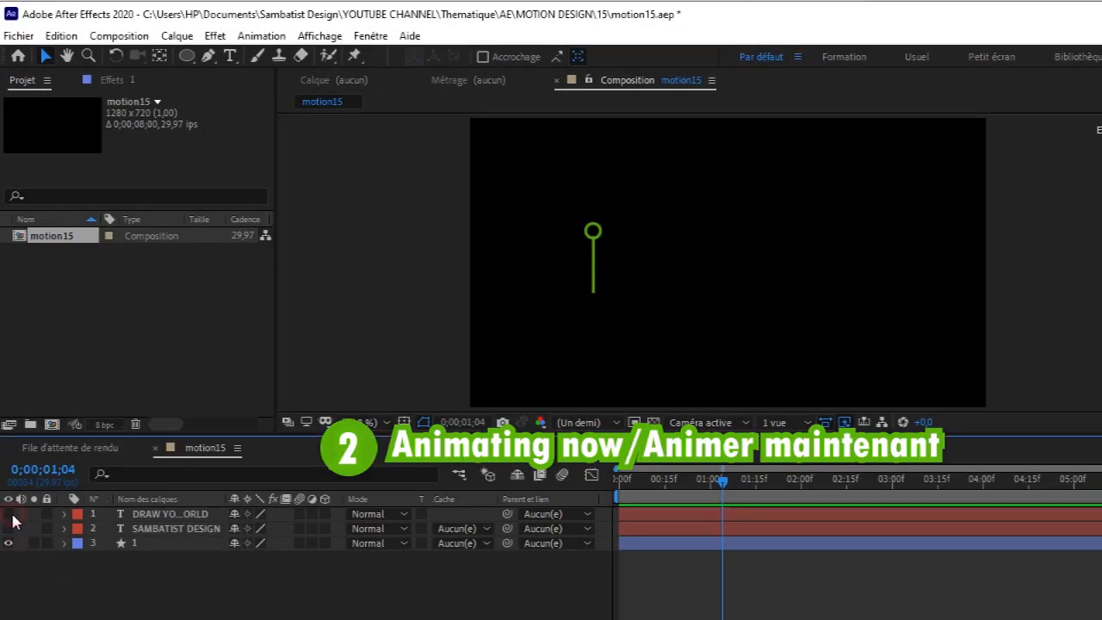
click(170, 543)
key(Return)
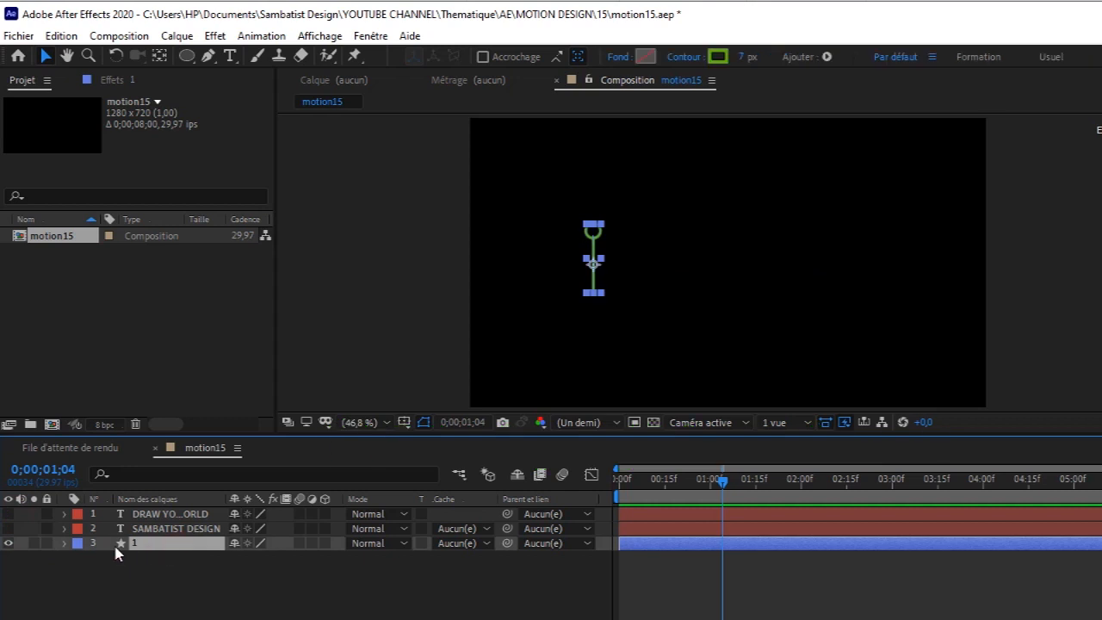
key(s)
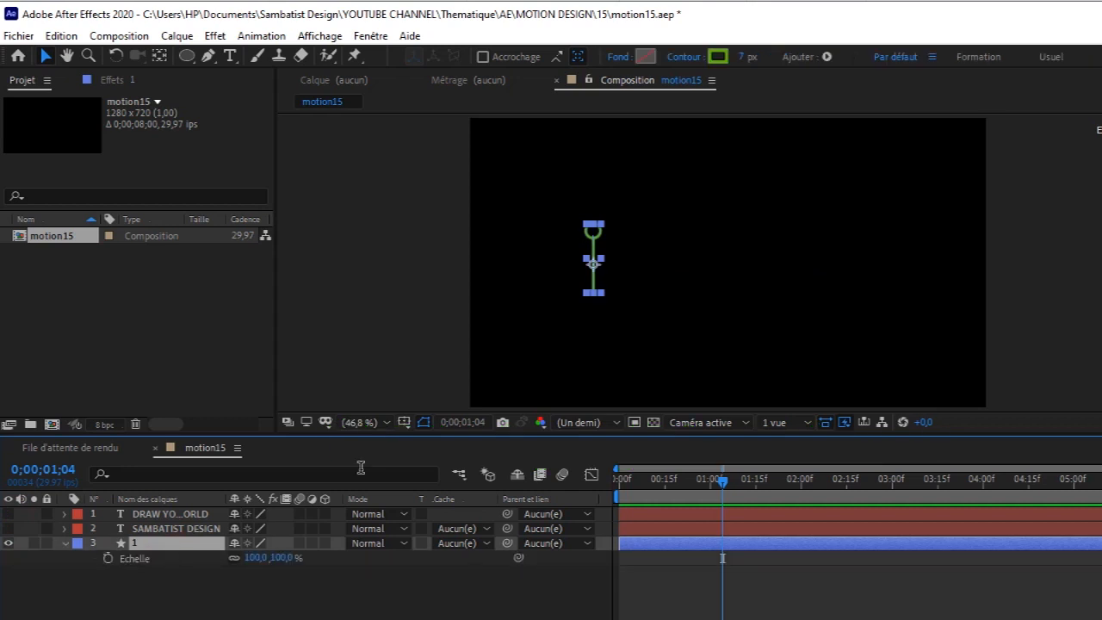
Add a Scale keyframe to layer 1 at 0;00;00;04, keeping 100%
drag(722, 489, 623, 510)
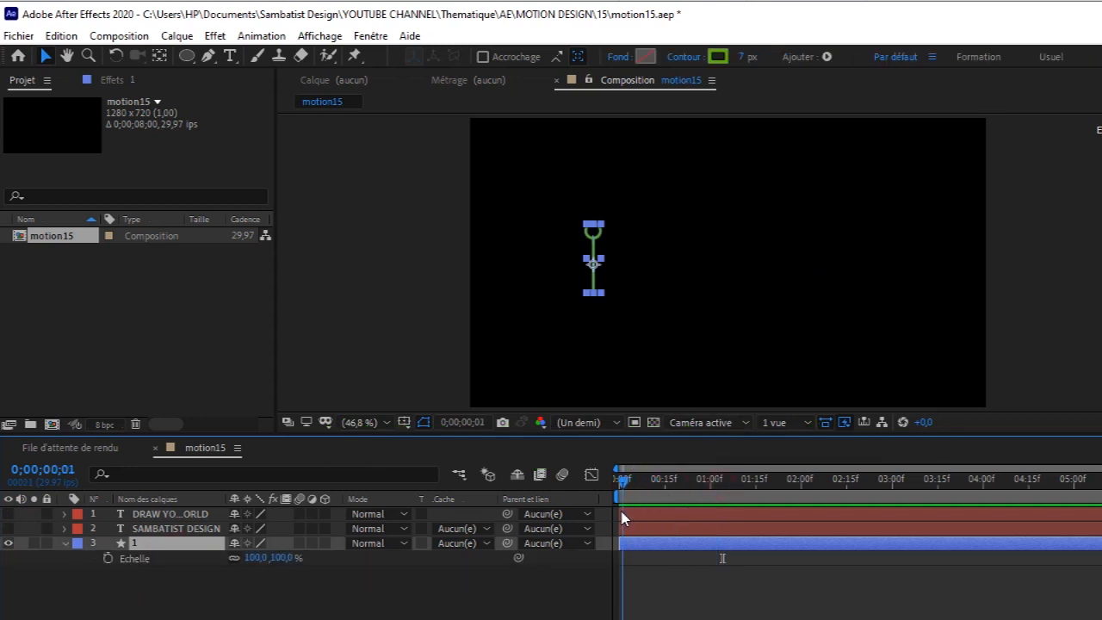
key(Page_Down)
key(Page_Down)
key(Page_Down)
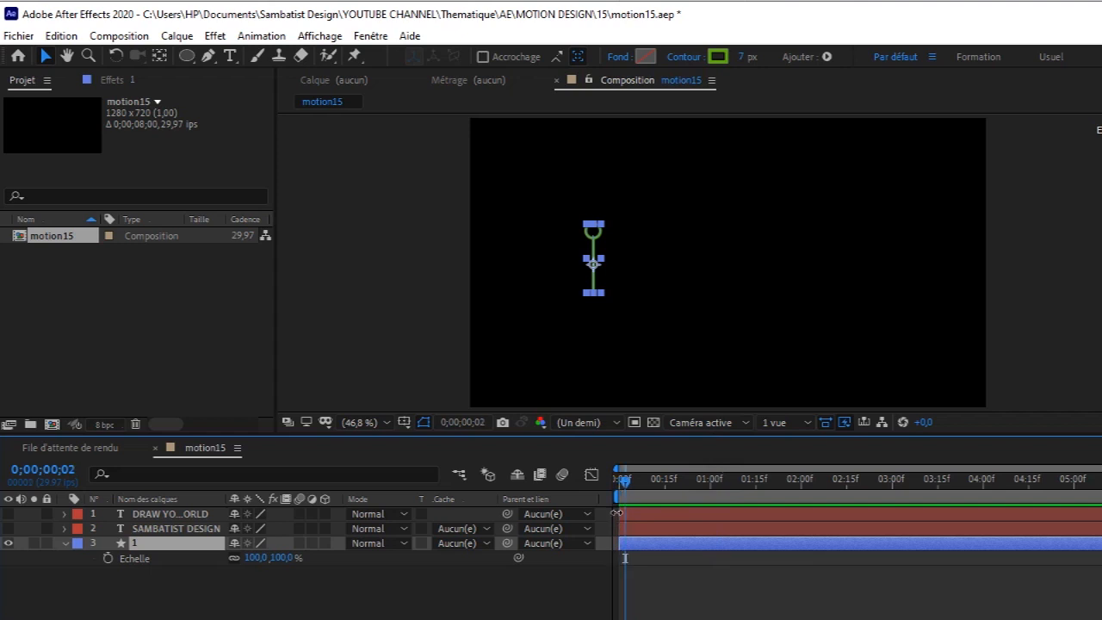
key(Page_Down)
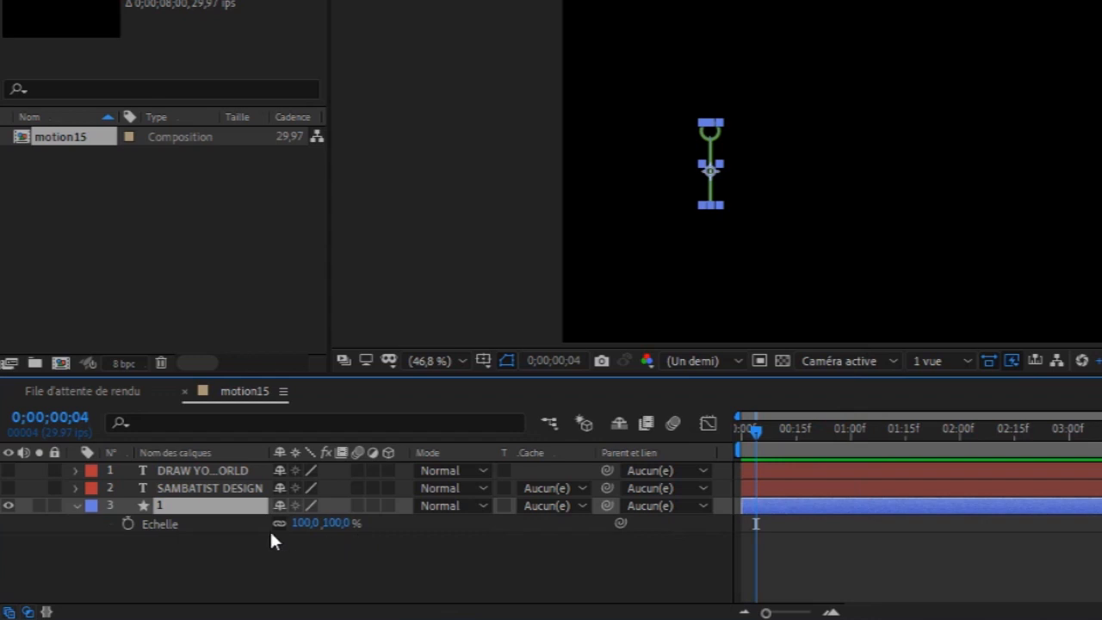
click(127, 524)
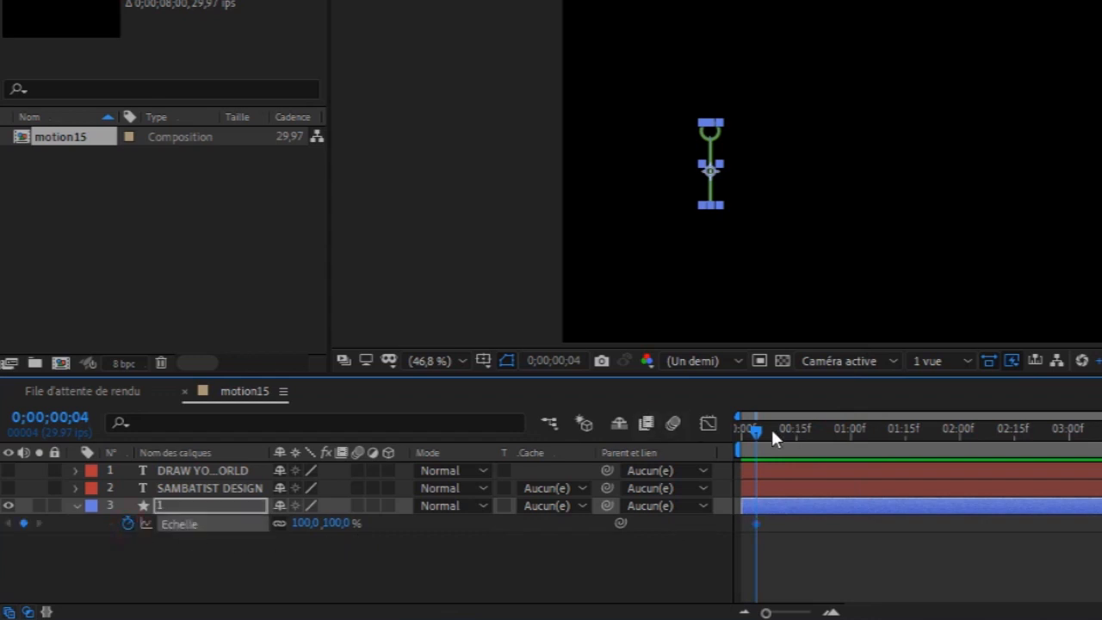
Set layer 1's scale to 0% at 0;00;00;00
drag(749, 436, 708, 449)
click(310, 524)
text(0)
key(Return)
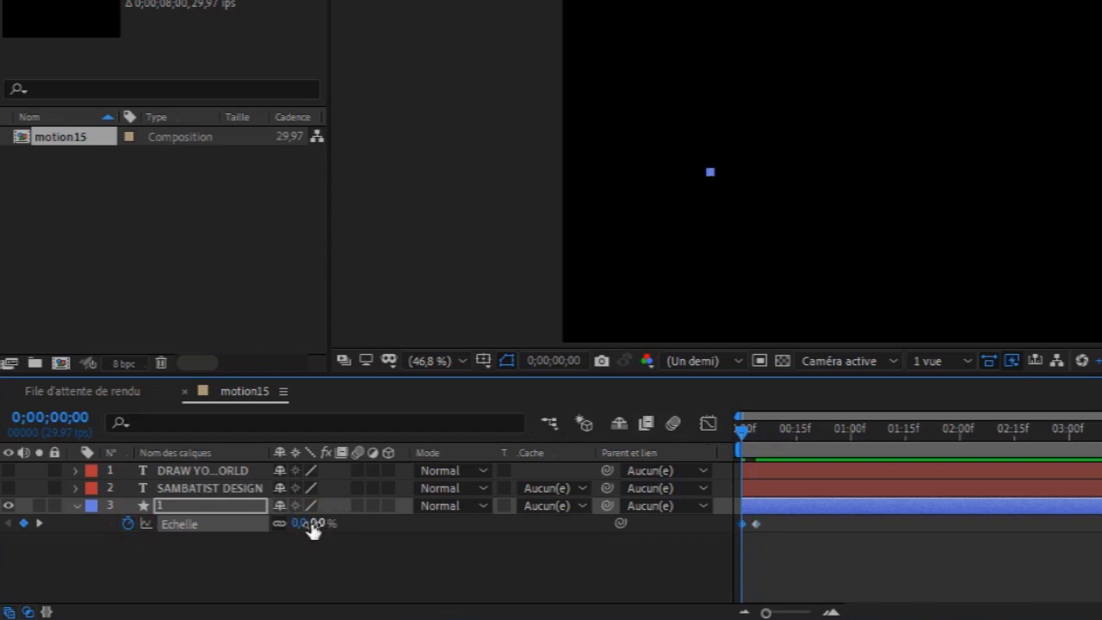
Keyframe layer 1's Rotation from 3 full turns at 0;00;00;00 to 0 turns at 0;00;00;04
key(shift+r)
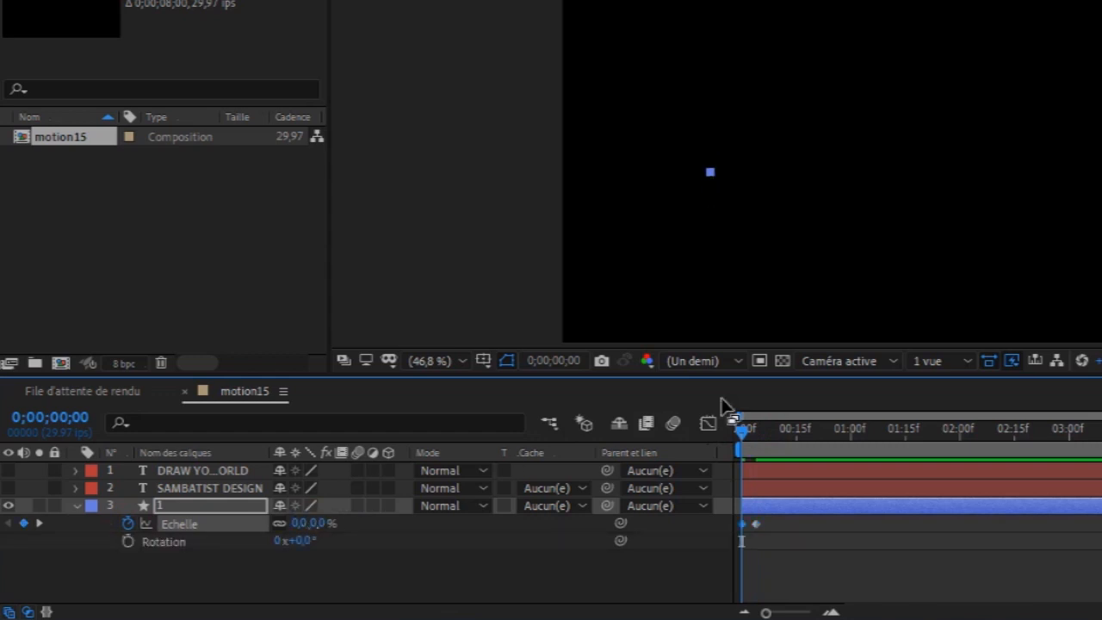
drag(742, 432, 757, 435)
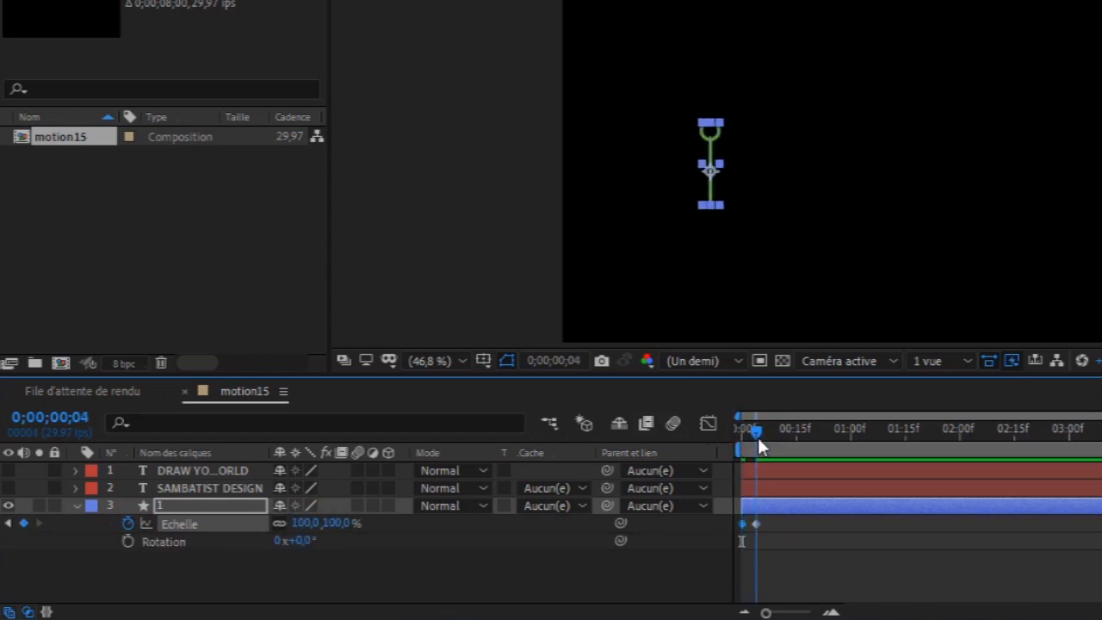
click(128, 542)
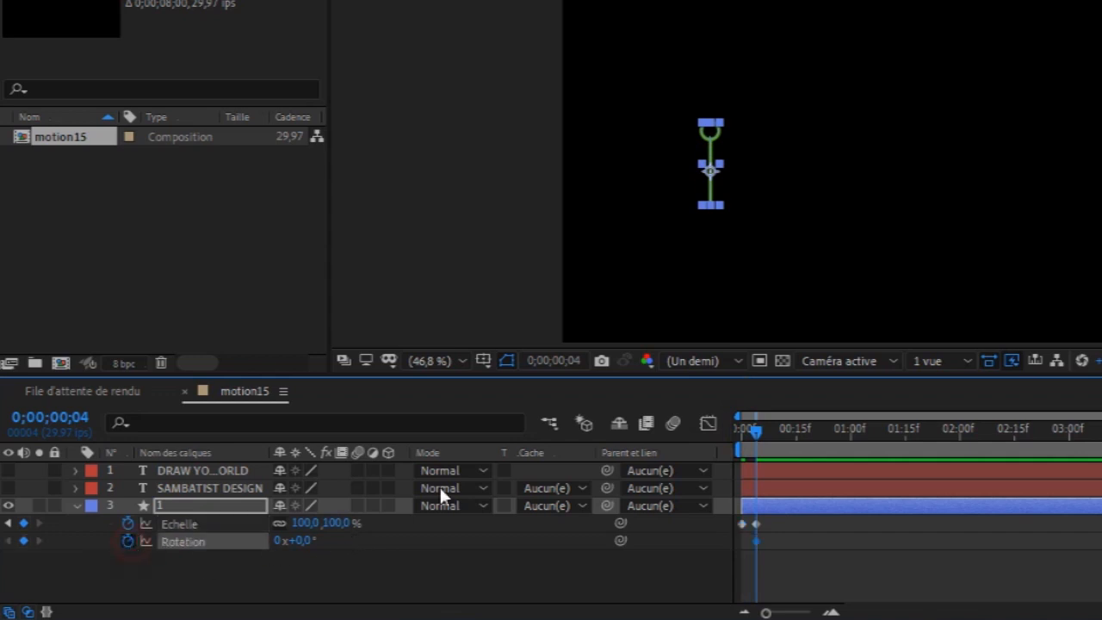
drag(755, 436, 694, 448)
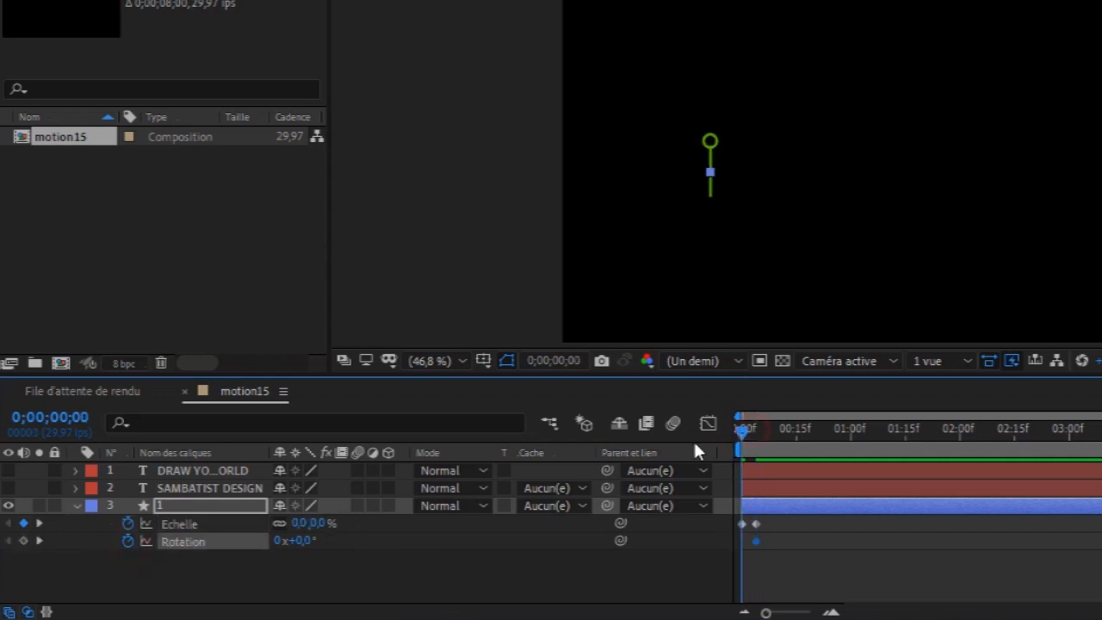
click(280, 542)
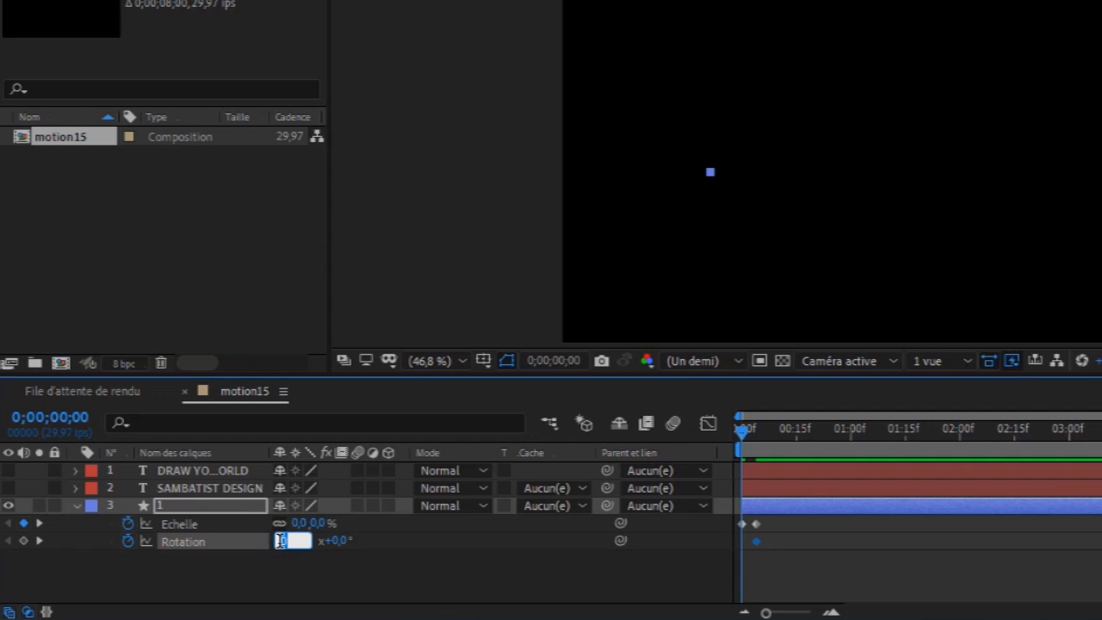
text(3)
key(Return)
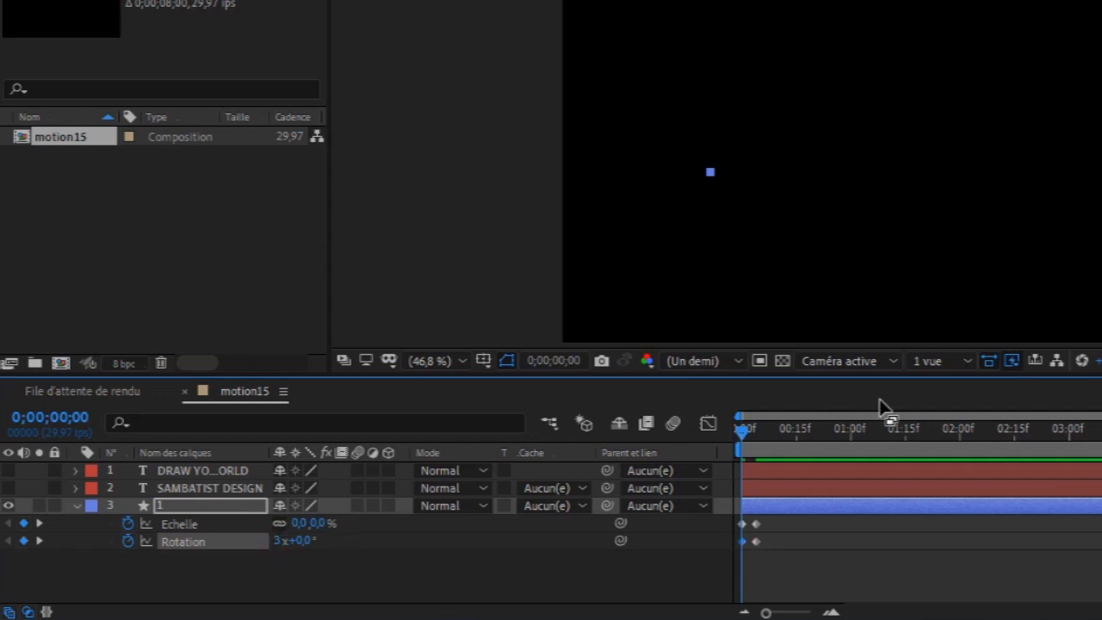
Shift the ending Scale and Rotation keyframes of layer 1 to 0;00;00;06 and preview the animation from the start
drag(743, 429, 755, 430)
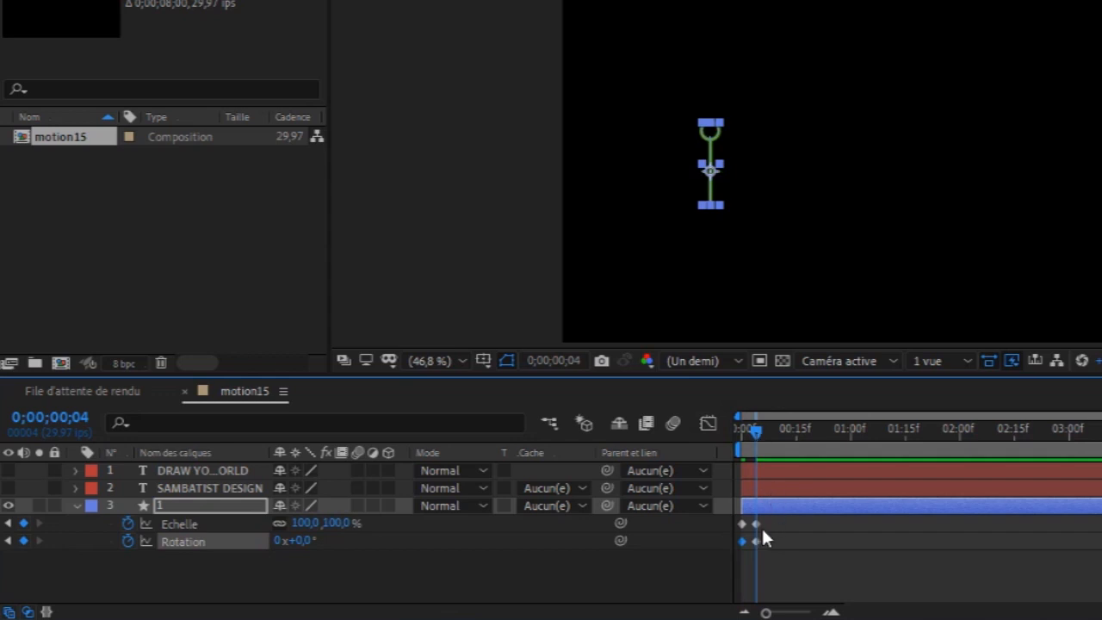
drag(770, 550, 762, 524)
drag(756, 431, 694, 445)
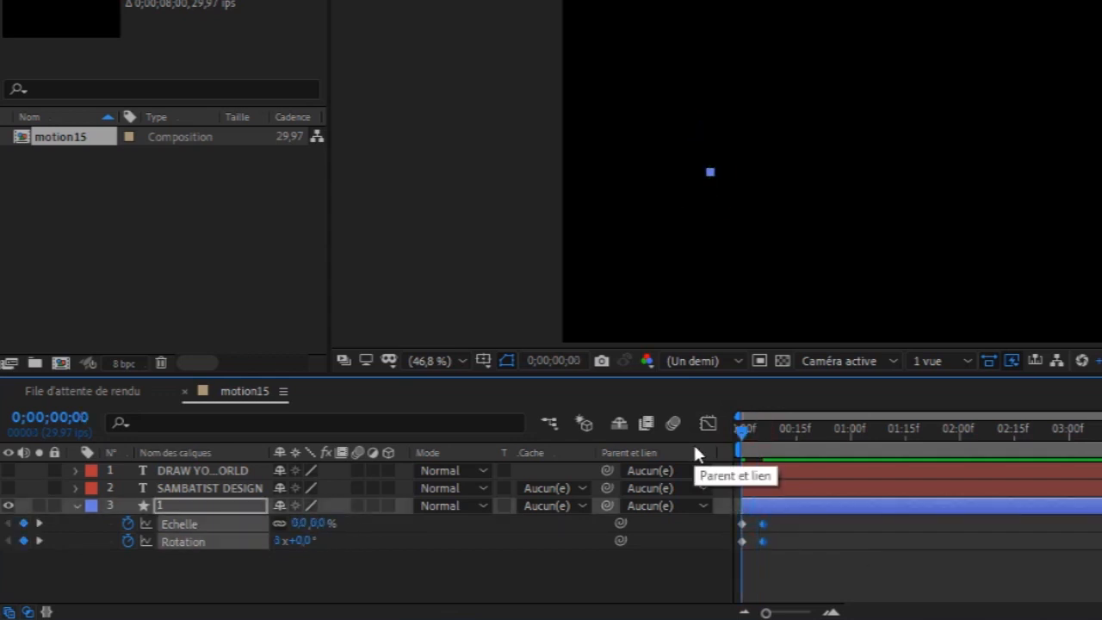
key(space)
key(space)
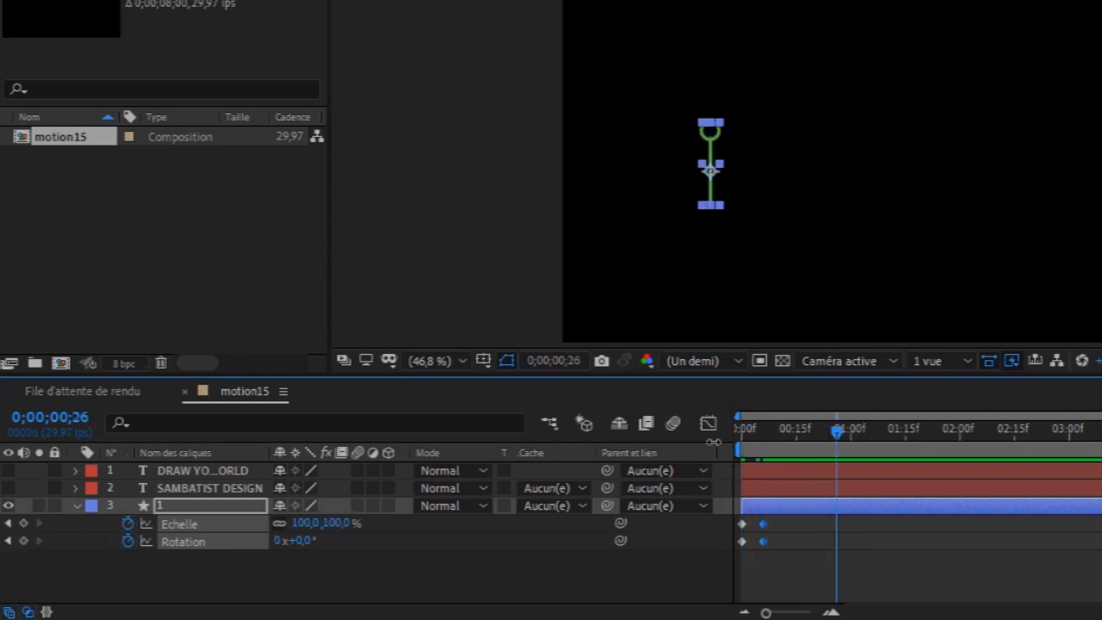
Set layer 1's starting Rotation keyframe to 3x+240° and preview the spin
drag(800, 436, 691, 470)
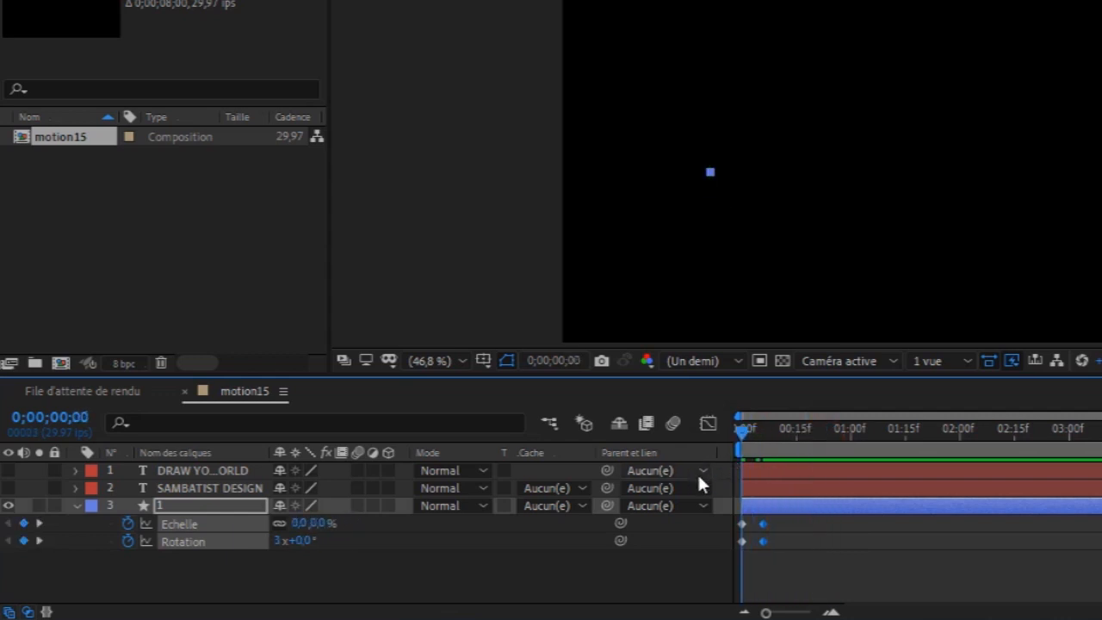
click(743, 540)
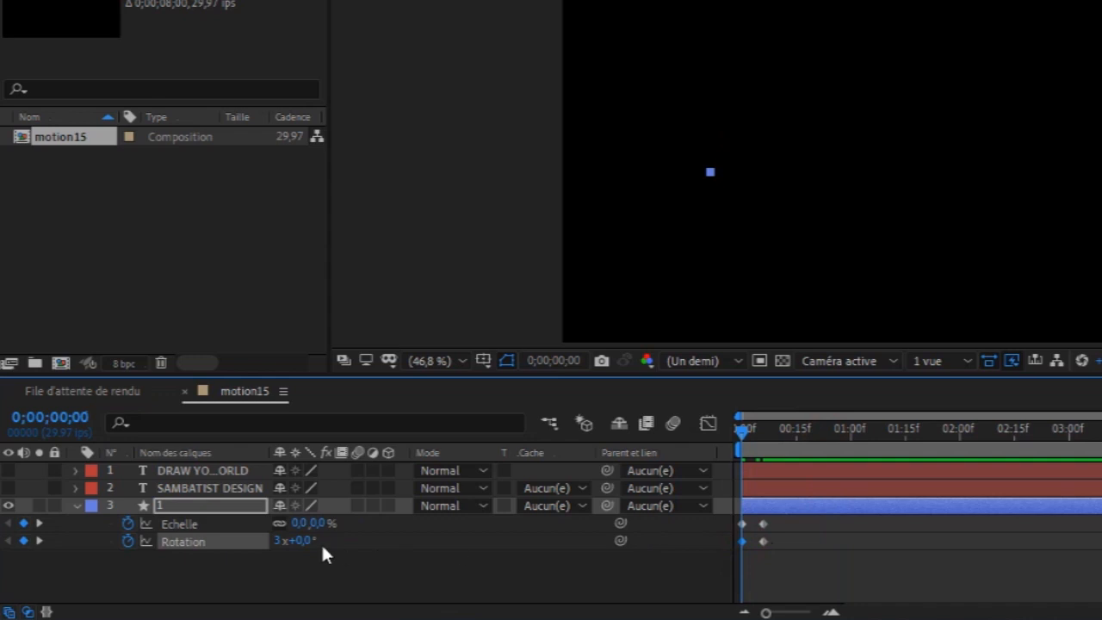
drag(295, 541, 509, 547)
key(space)
key(space)
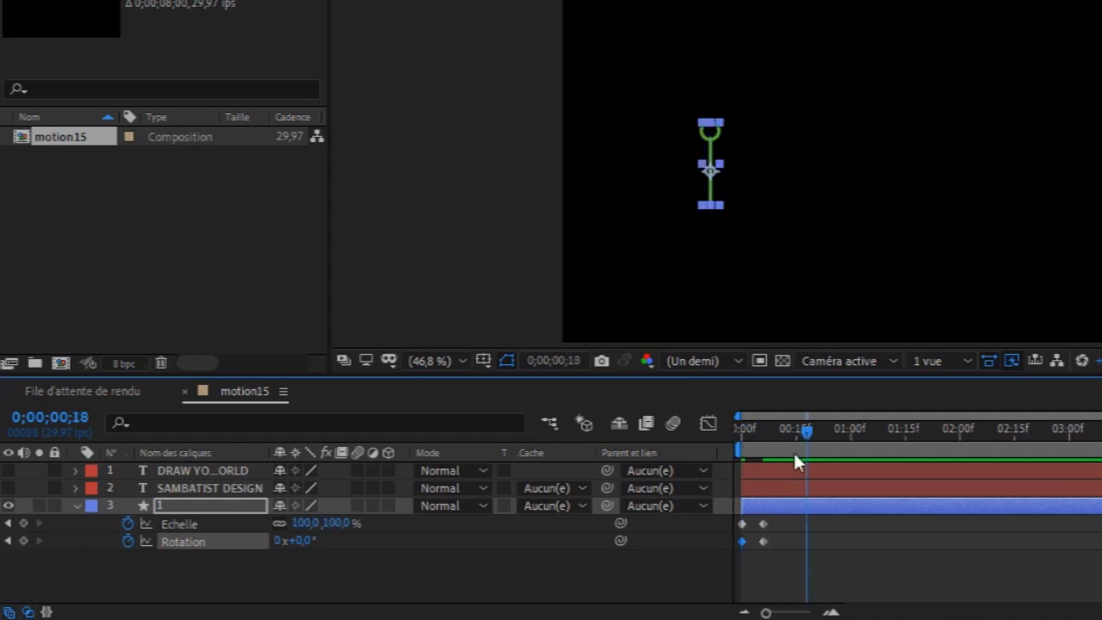
key(space)
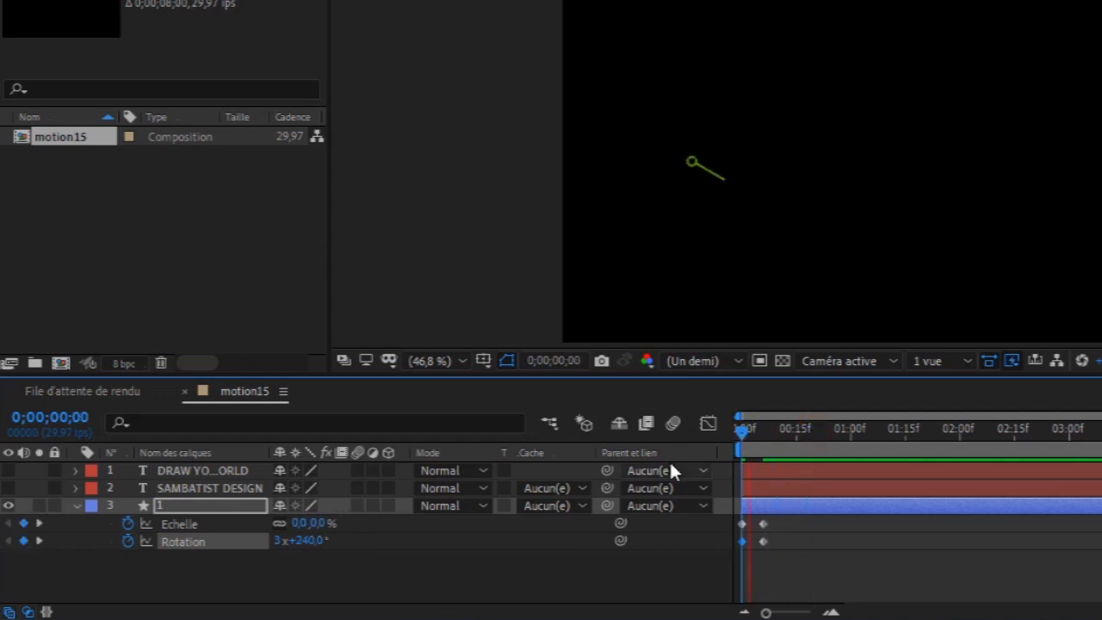
key(space)
Add a Position keyframe to layer 1 at 0;00;00;06
drag(789, 430, 765, 434)
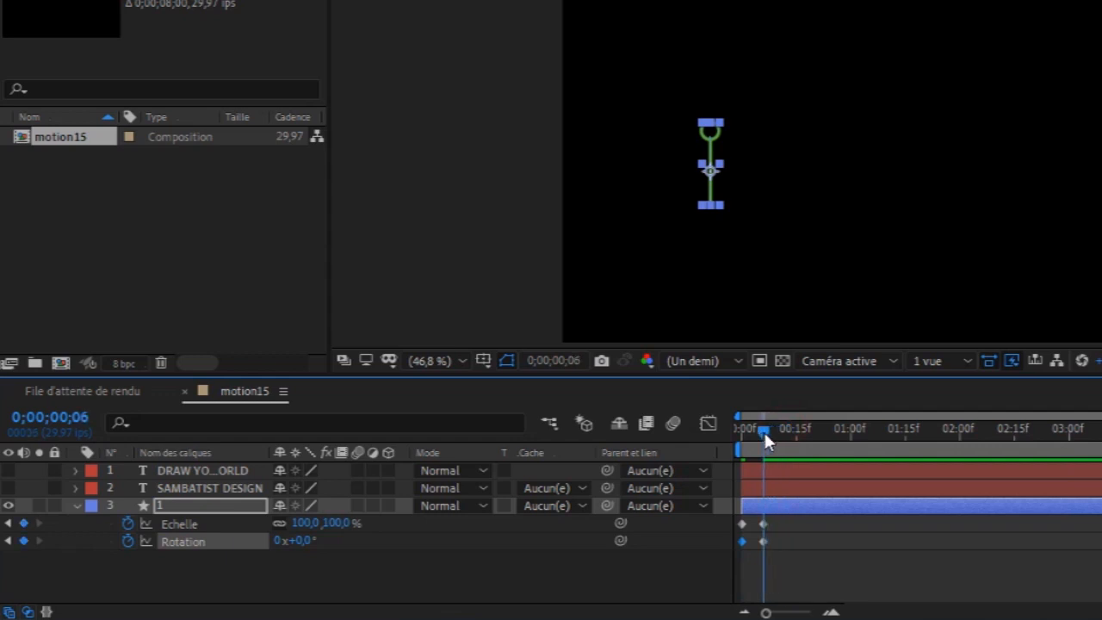
click(220, 526)
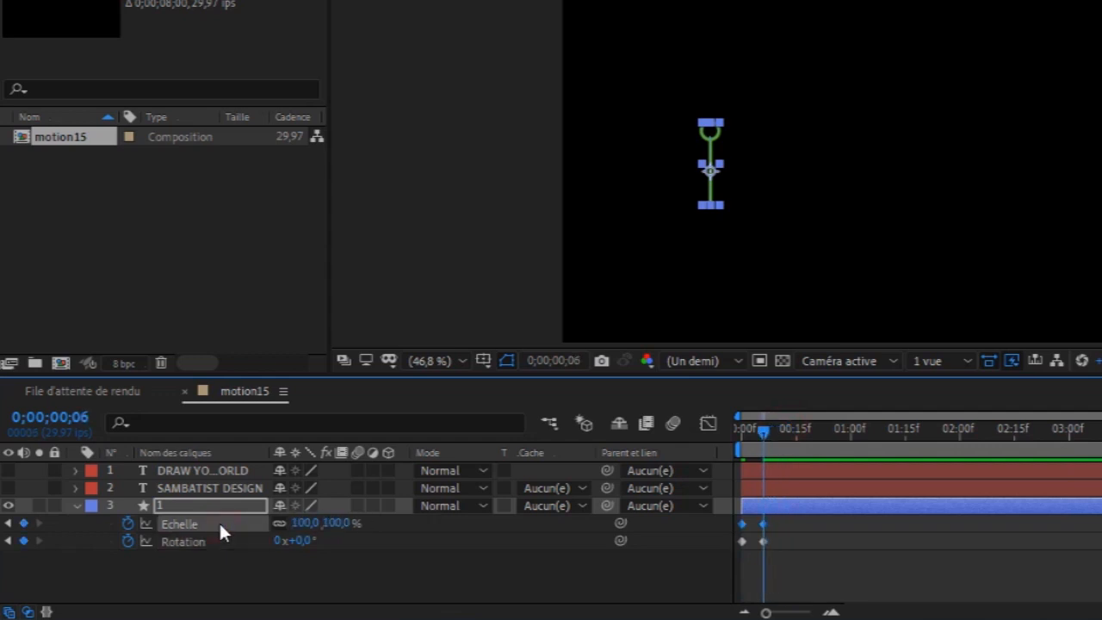
key(shift+p)
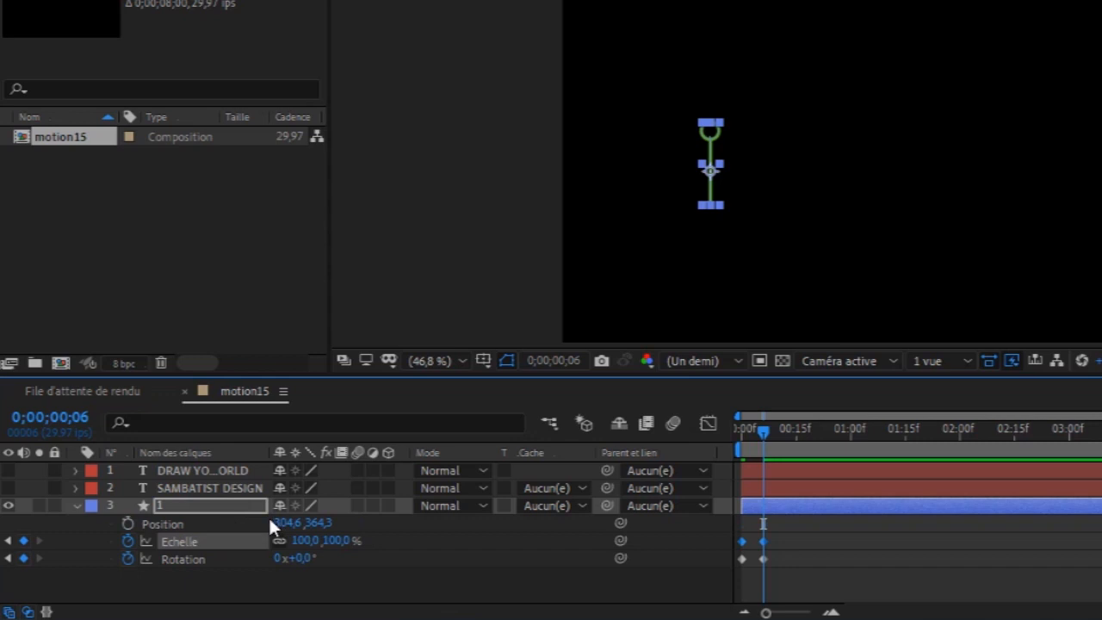
click(127, 523)
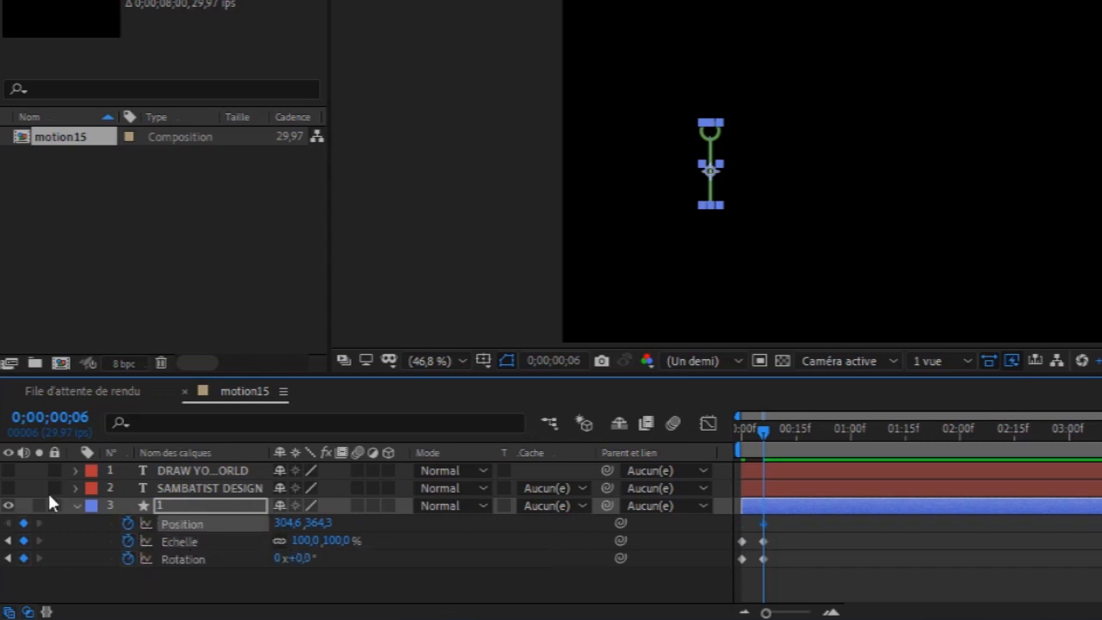
Show both text layers again and move the current time to 0;00;00;13
click(9, 487)
click(8, 470)
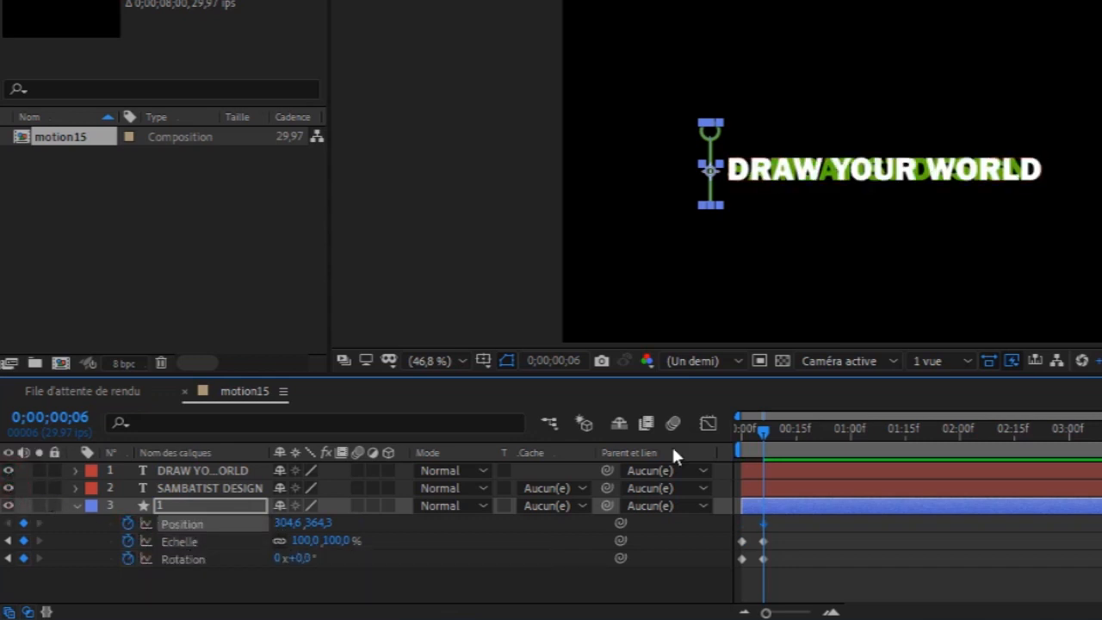
drag(770, 431, 792, 436)
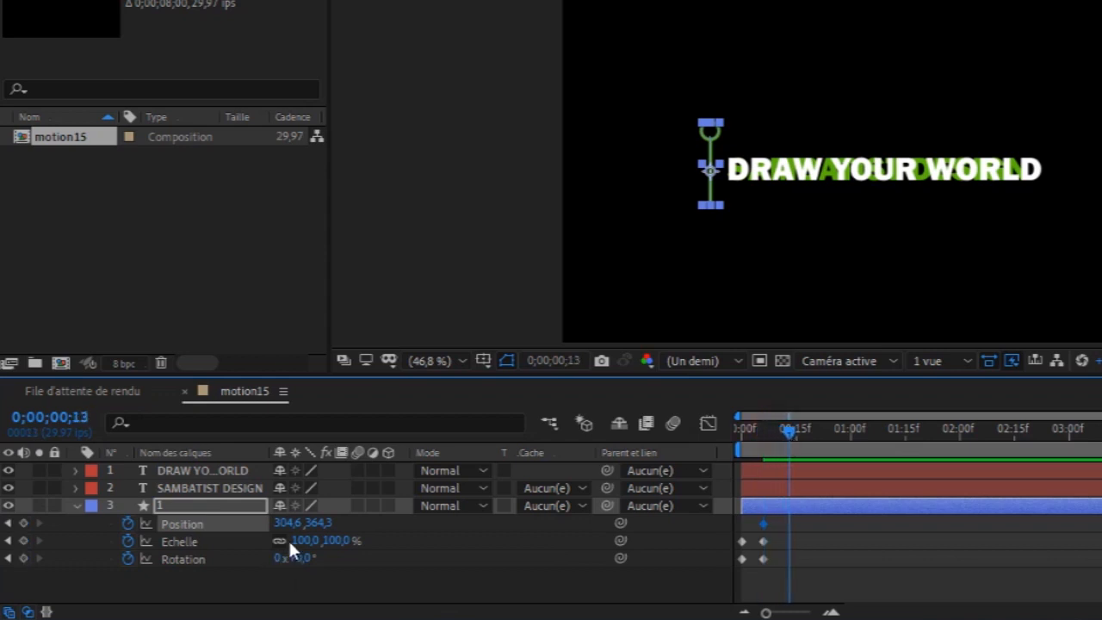
Set layer 1's Position to 1005,6, 364,3 at 0;00;00;13 and step through the movement from the first Position keyframe
drag(287, 523, 957, 463)
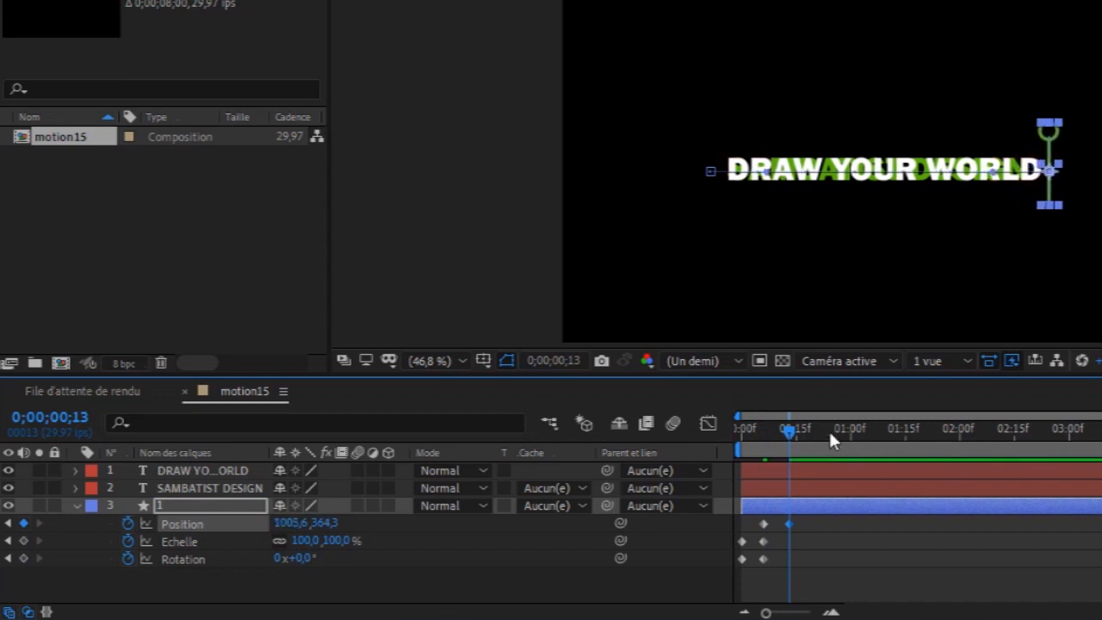
drag(794, 433, 766, 434)
key(Page_Down)
key(Page_Down)
key(Page_Down)
key(Page_Down)
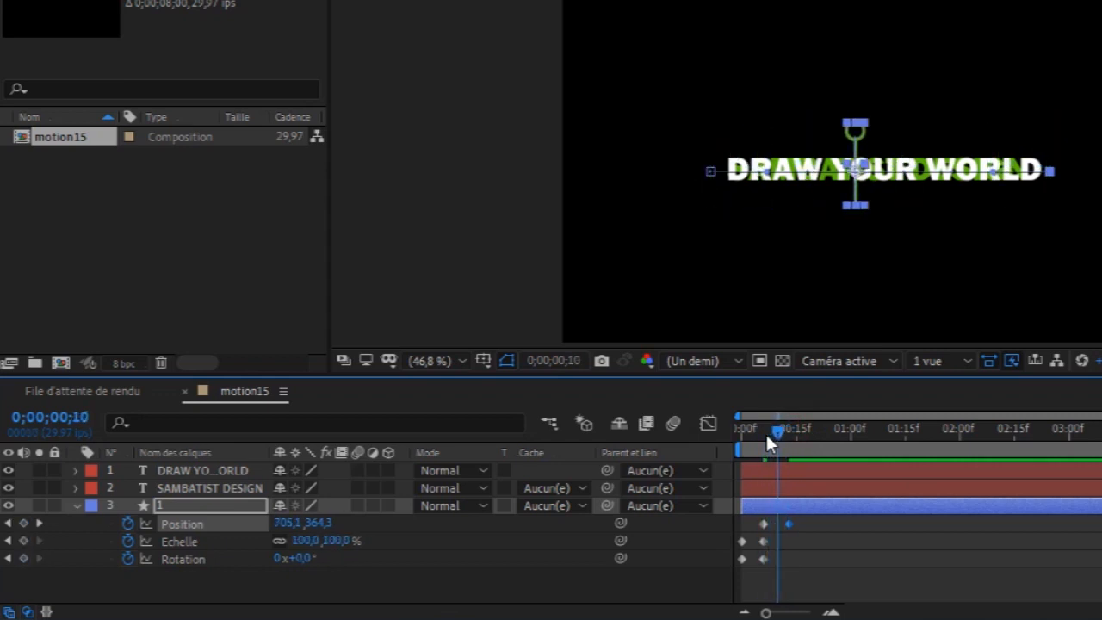
Add a Position keyframe to layer 1 at 0;00;00;21 that holds its place beside the end of the text
key(Page_Down)
key(Page_Down)
key(Page_Down)
key(Page_Down)
key(Page_Down)
key(Page_Down)
key(Page_Down)
key(Page_Down)
key(Page_Down)
key(Page_Down)
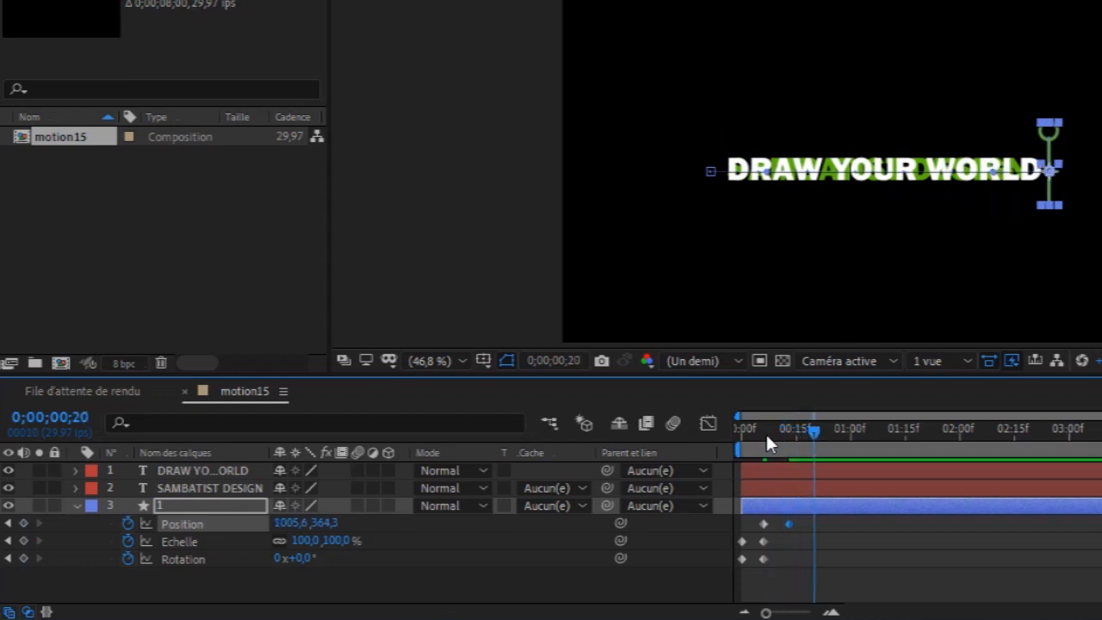
key(Page_Down)
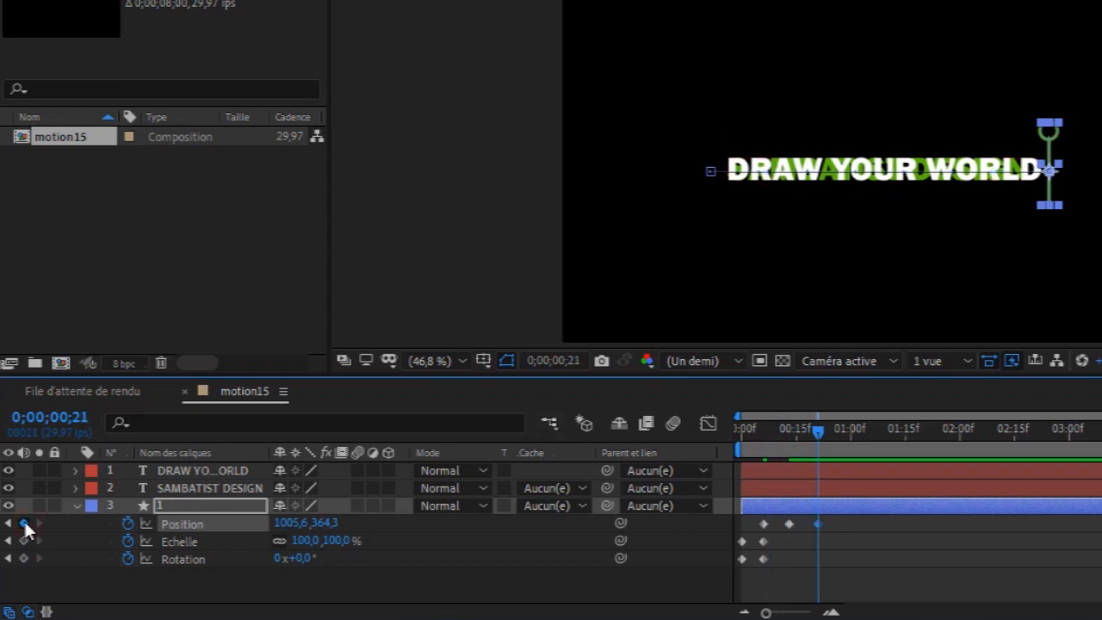
Bring layer 1 back to the start of the text by setting its Position to 305,6, 364,3 at 0;00;00;29
key(Page_Down)
key(Page_Down)
key(Page_Down)
key(Page_Down)
key(Page_Down)
key(Page_Down)
key(Page_Down)
key(Page_Down)
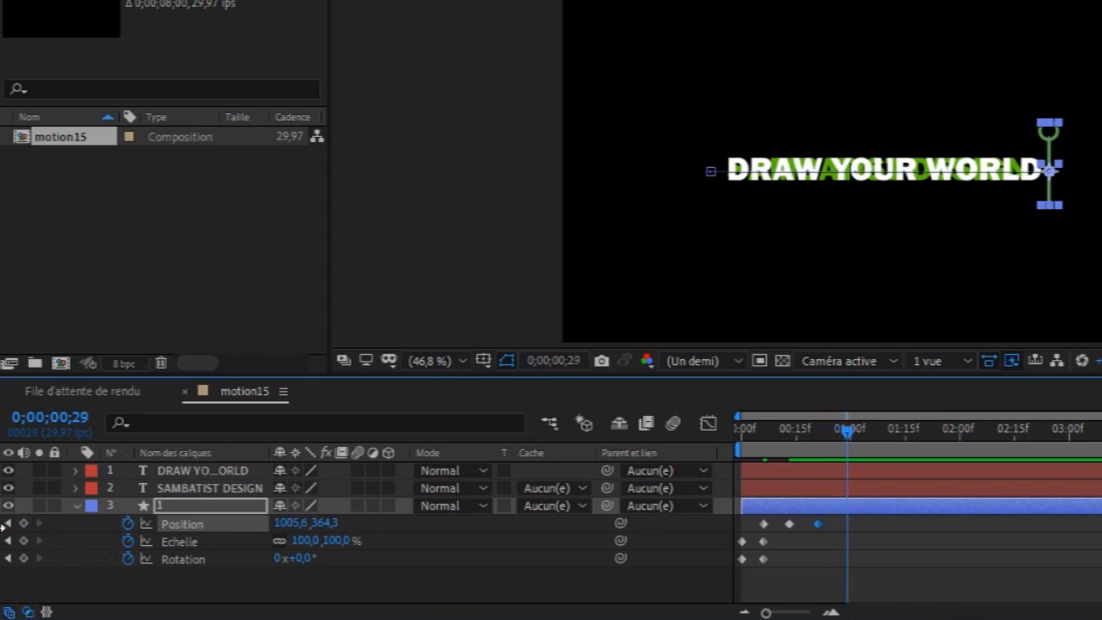
drag(289, 530, 0, 525)
drag(293, 523, 99, 556)
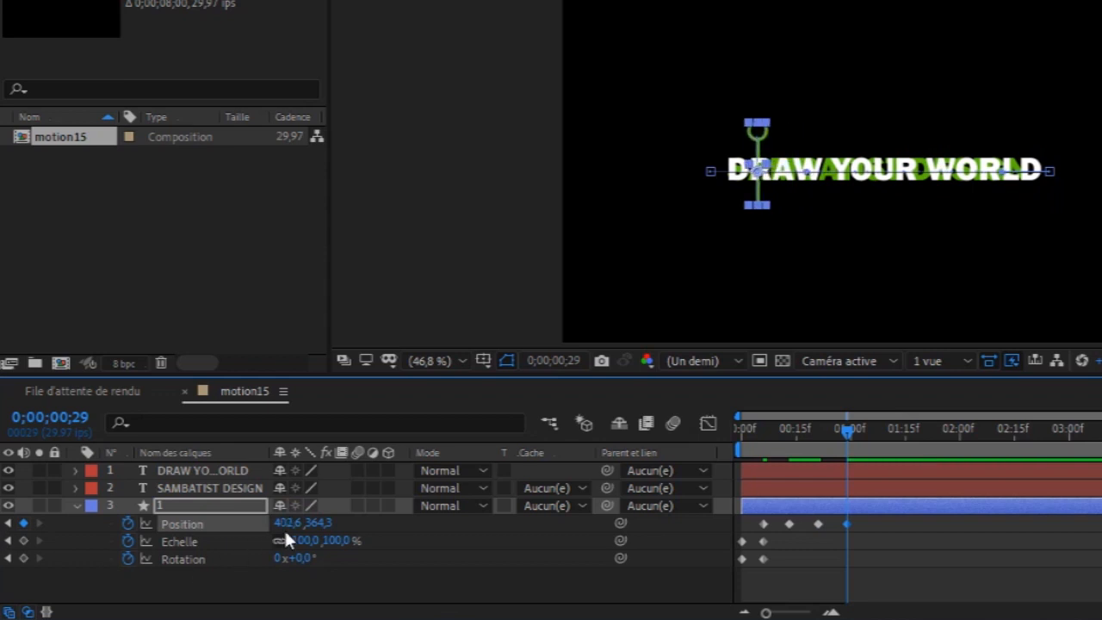
drag(291, 526, 183, 515)
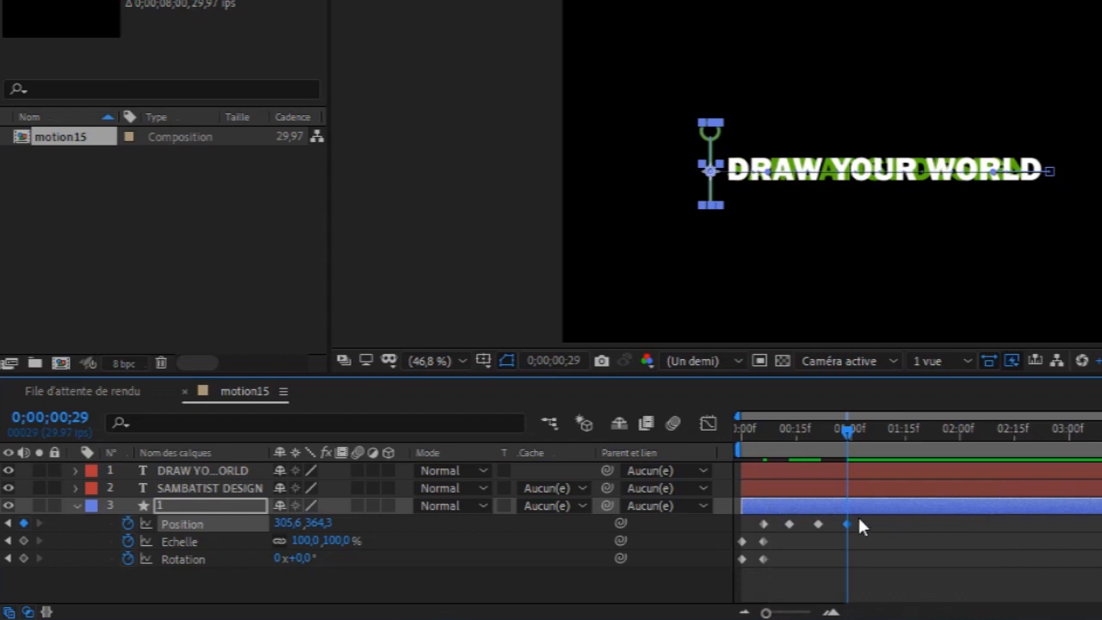
Add a Position keyframe to layer 1 at 0;00;01;07 that keeps its current place
mouse_move(848, 527)
key(Page_Down)
key(Page_Down)
key(Page_Down)
key(Page_Down)
key(Page_Down)
key(Page_Down)
key(Page_Down)
key(Page_Down)
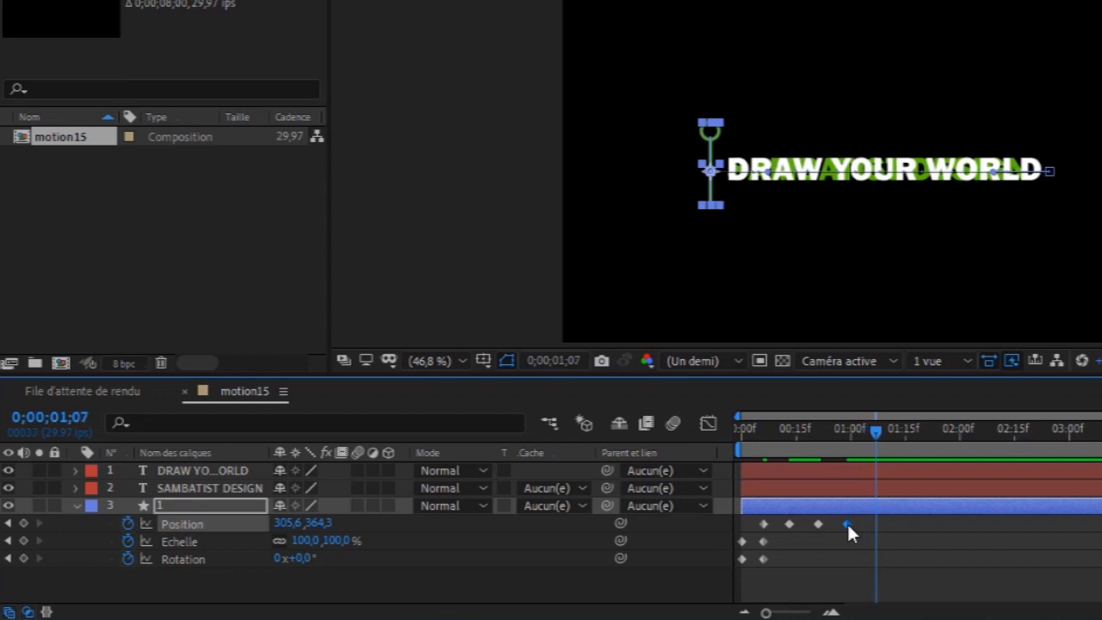
click(24, 526)
Step through layer 1's return movement from 0;00;00;21 and go back to the start of the timeline
mouse_move(822, 443)
mouse_down()
mouse_move(734, 442)
mouse_move(831, 460)
mouse_move(822, 464)
mouse_move(832, 427)
mouse_move(848, 434)
mouse_move(785, 443)
mouse_move(815, 452)
mouse_up()
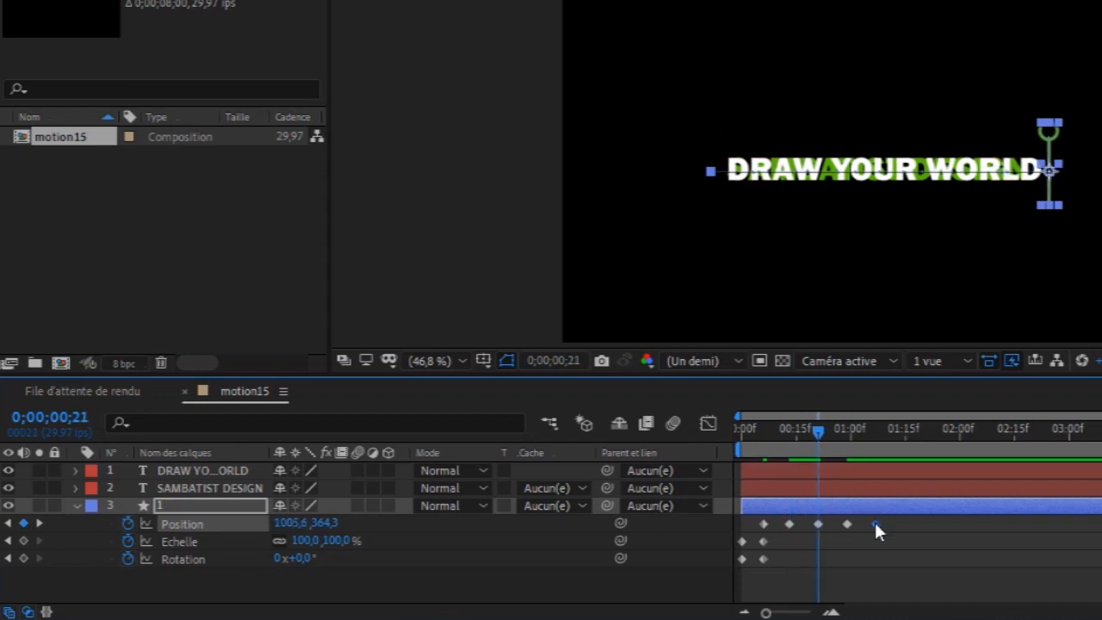
mouse_move(823, 433)
mouse_down()
mouse_move(789, 429)
mouse_move(815, 429)
mouse_up()
key(Page_Down)
key(Page_Down)
key(Page_Down)
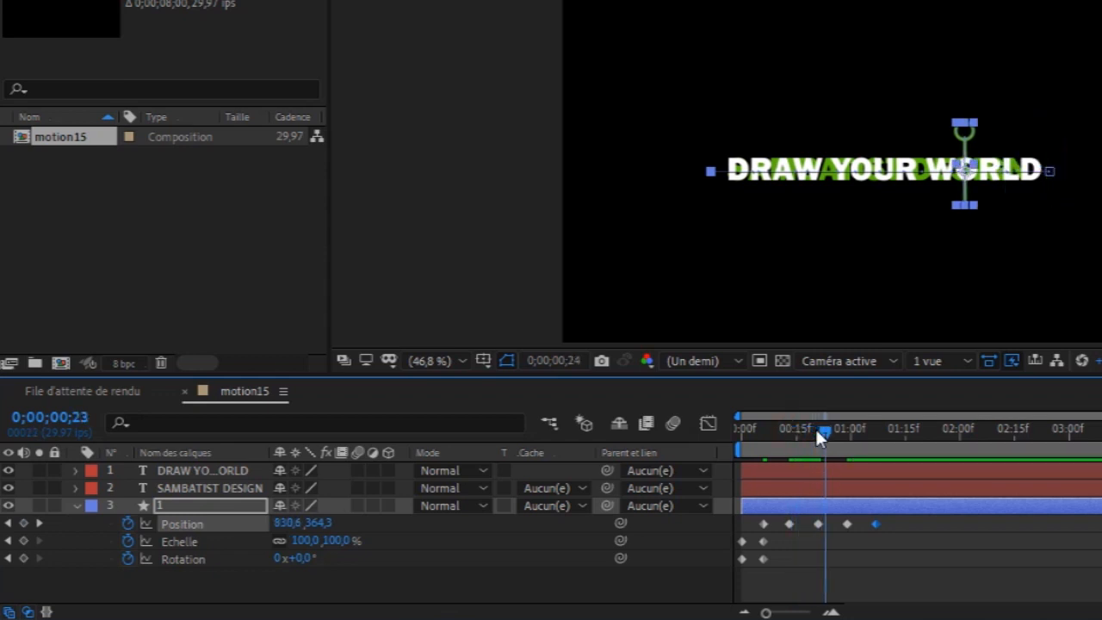
key(Page_Down)
key(Page_Down)
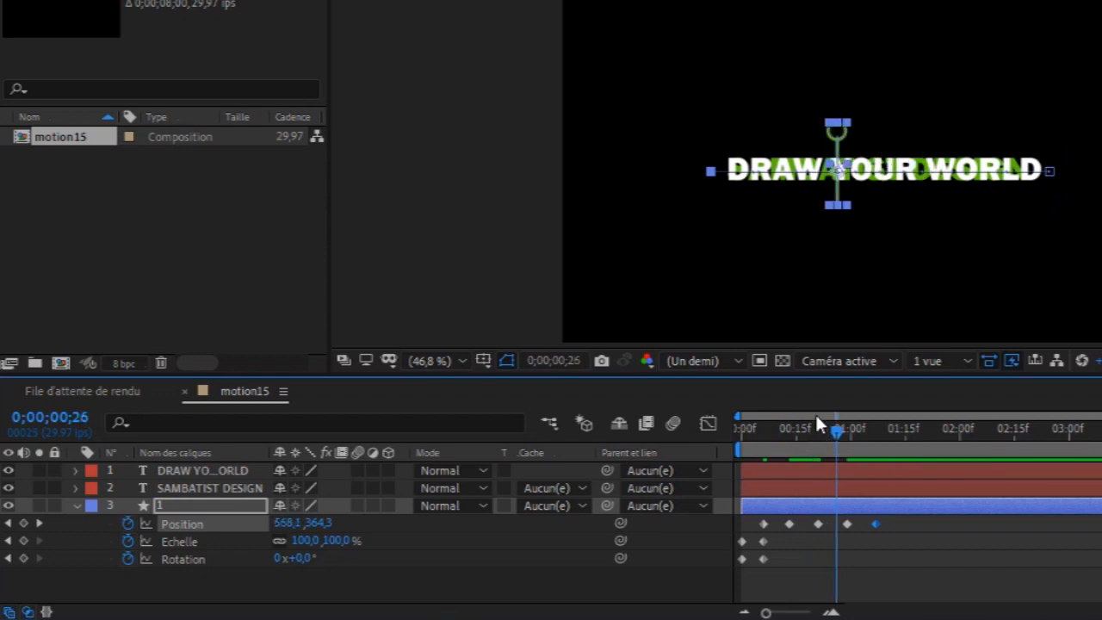
drag(838, 425, 812, 435)
key(Home)
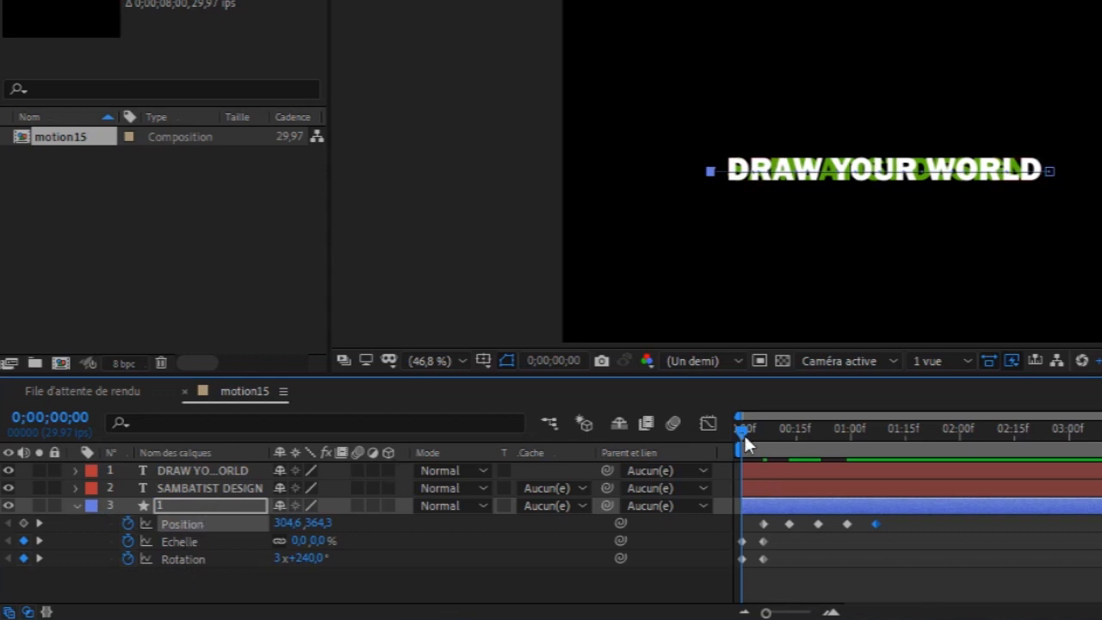
Add a Couleur keyframe to Contour 1 of layer 1's Forme 1 at 0;00;00;21
click(780, 429)
drag(771, 443, 819, 459)
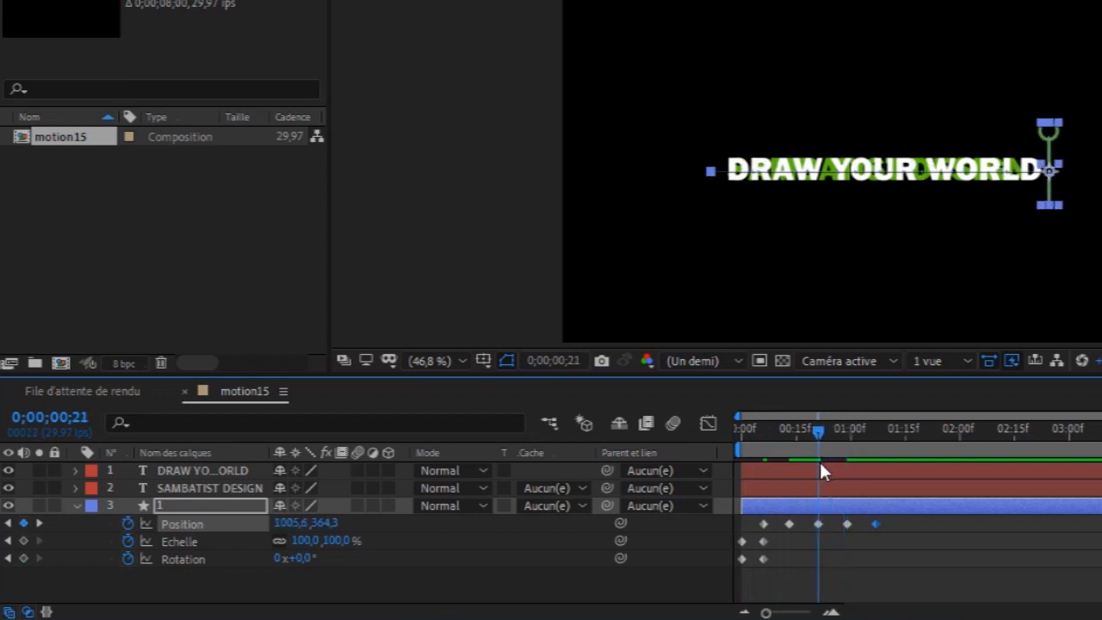
click(80, 506)
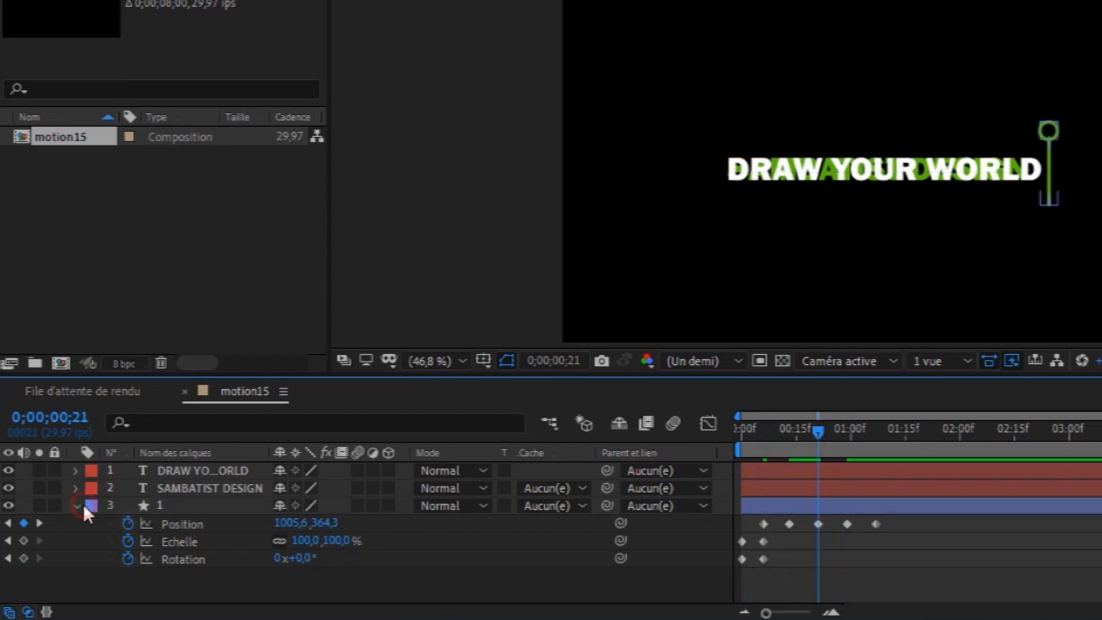
click(75, 506)
click(76, 506)
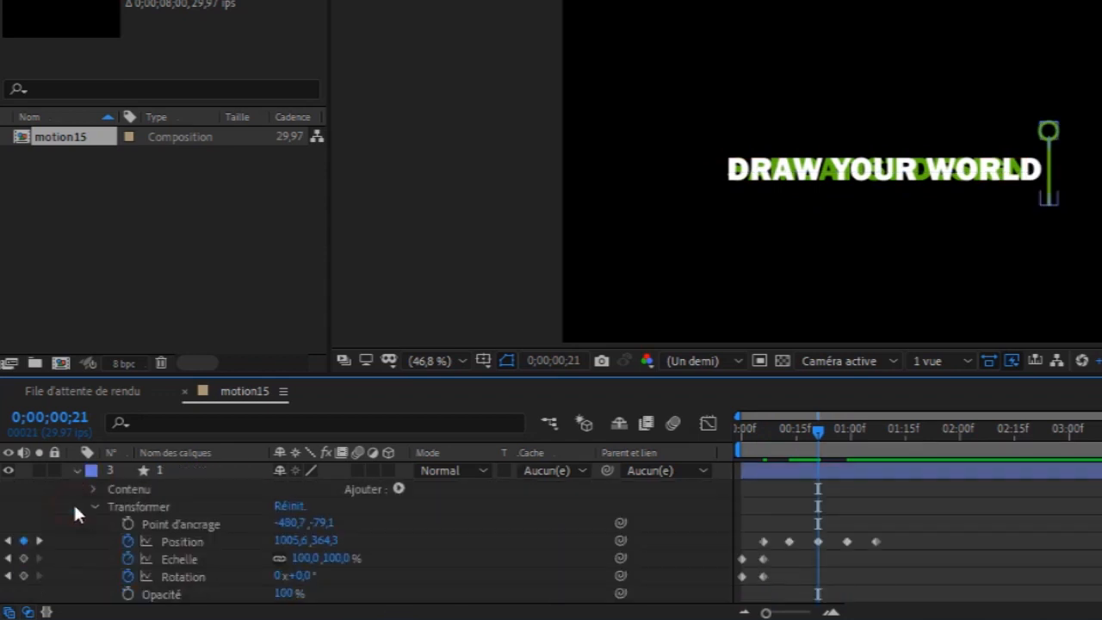
click(80, 546)
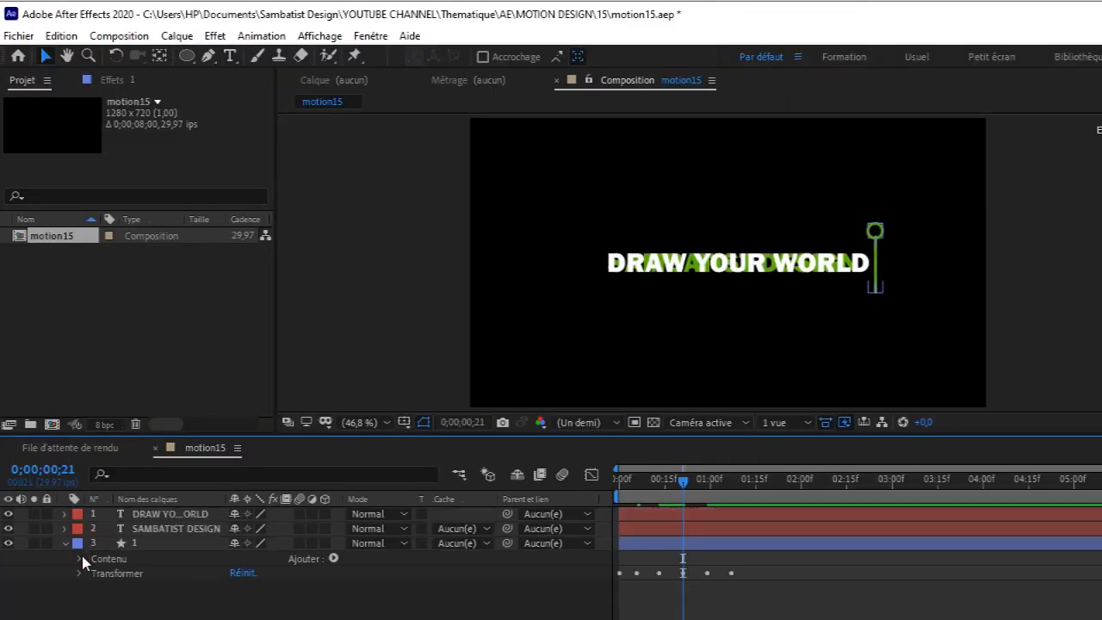
click(80, 559)
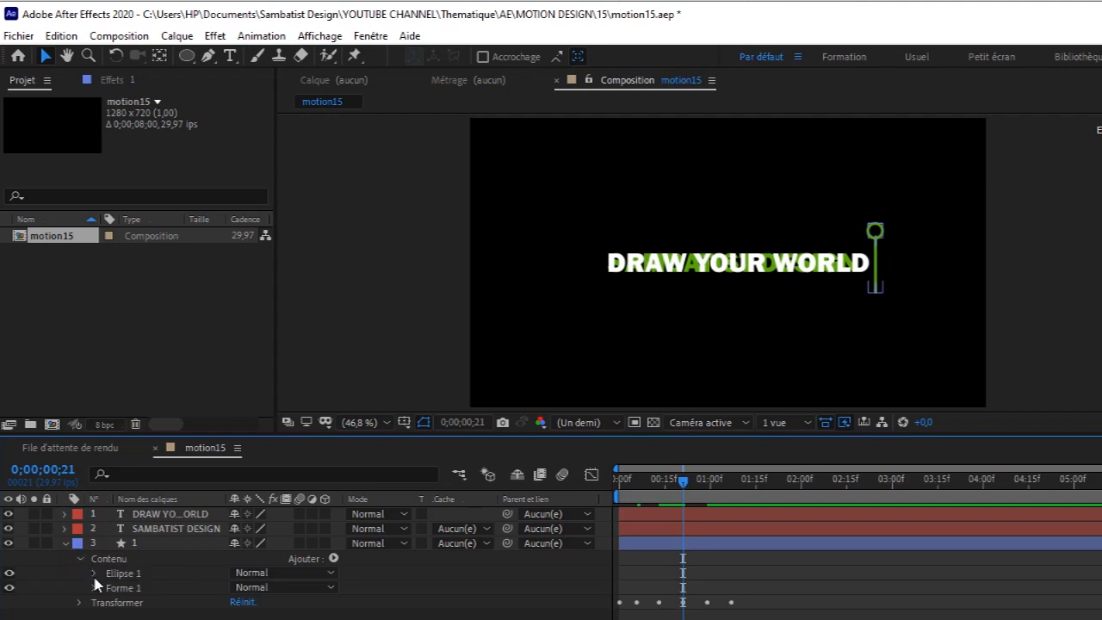
click(94, 589)
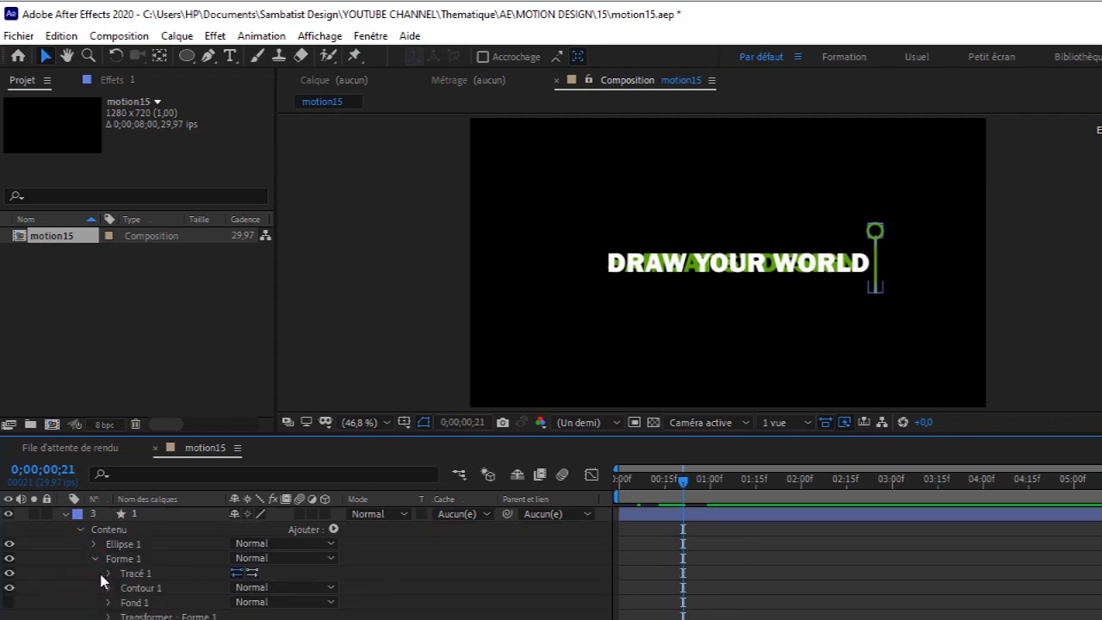
click(108, 589)
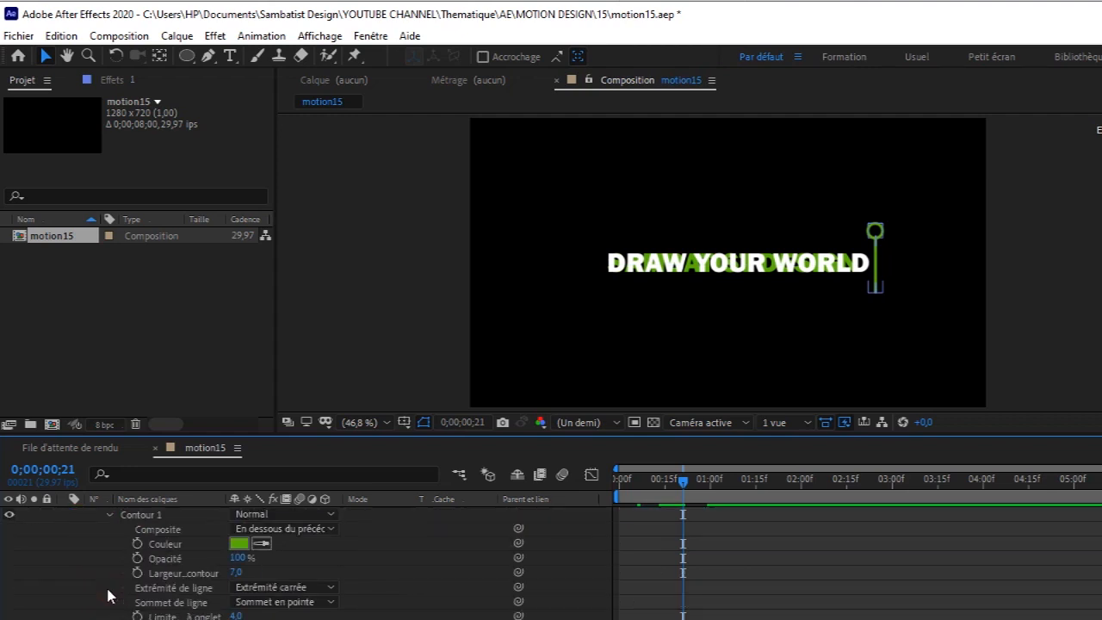
click(137, 544)
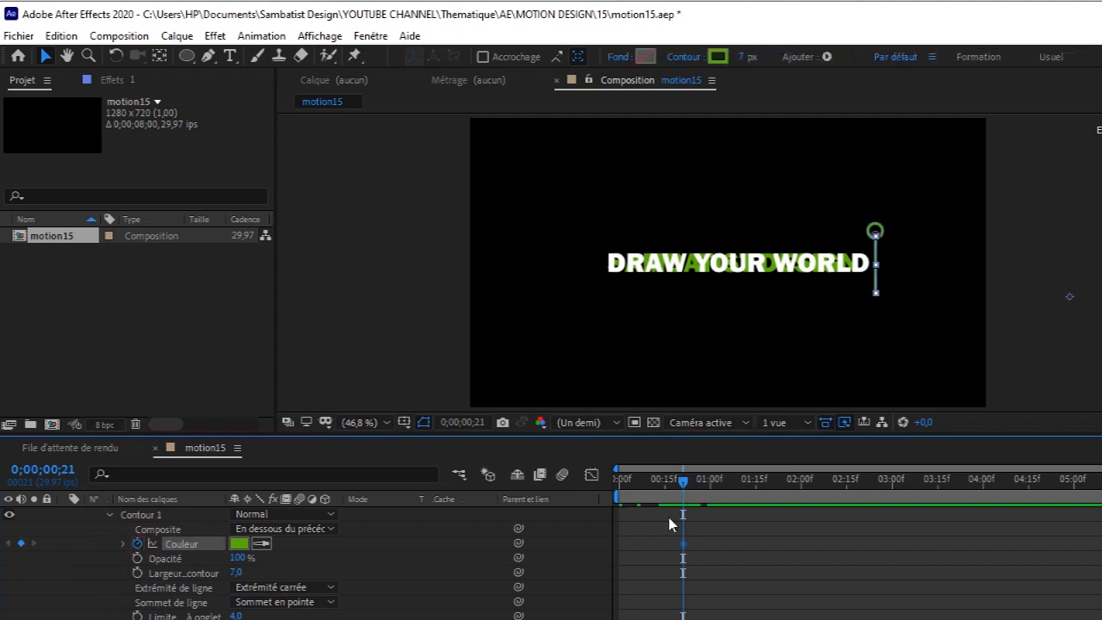
Set the Couleur of Forme 1's Contour 1 to near-white F4F8F1 at 0;00;00;29
scroll(301, 564, down, 5)
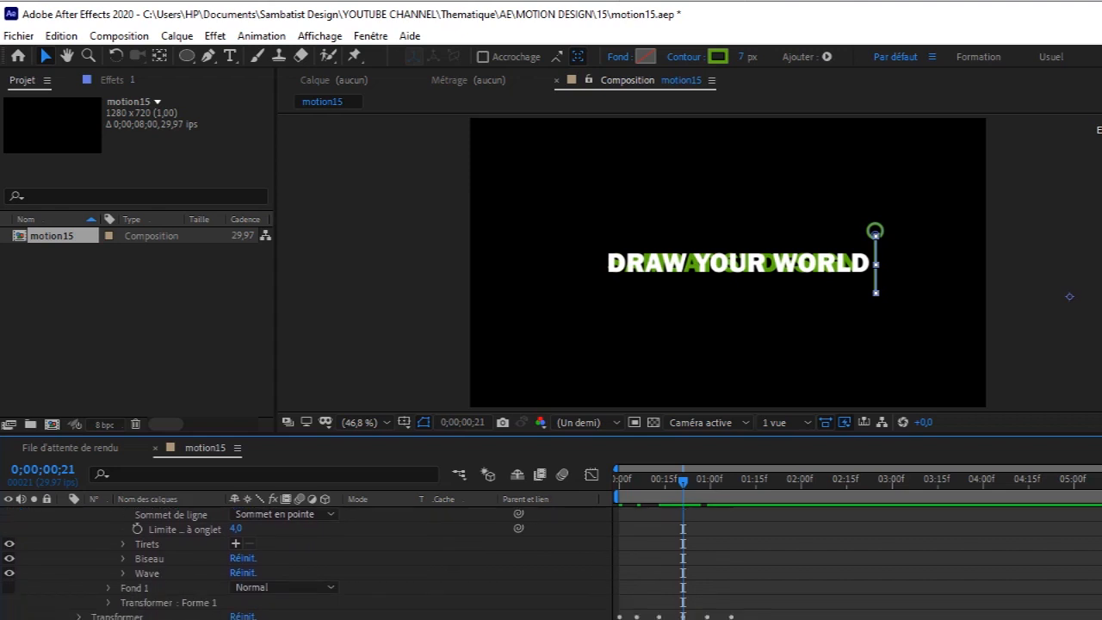
drag(684, 483, 707, 491)
scroll(301, 564, up, 5)
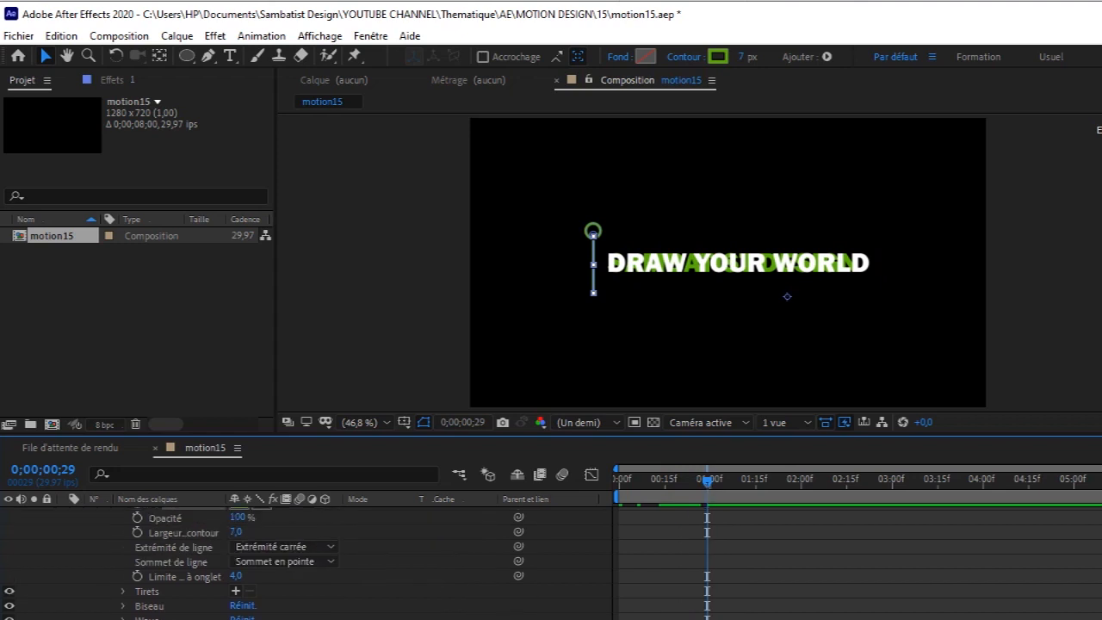
scroll(301, 564, down, 1)
scroll(370, 607, down, 1)
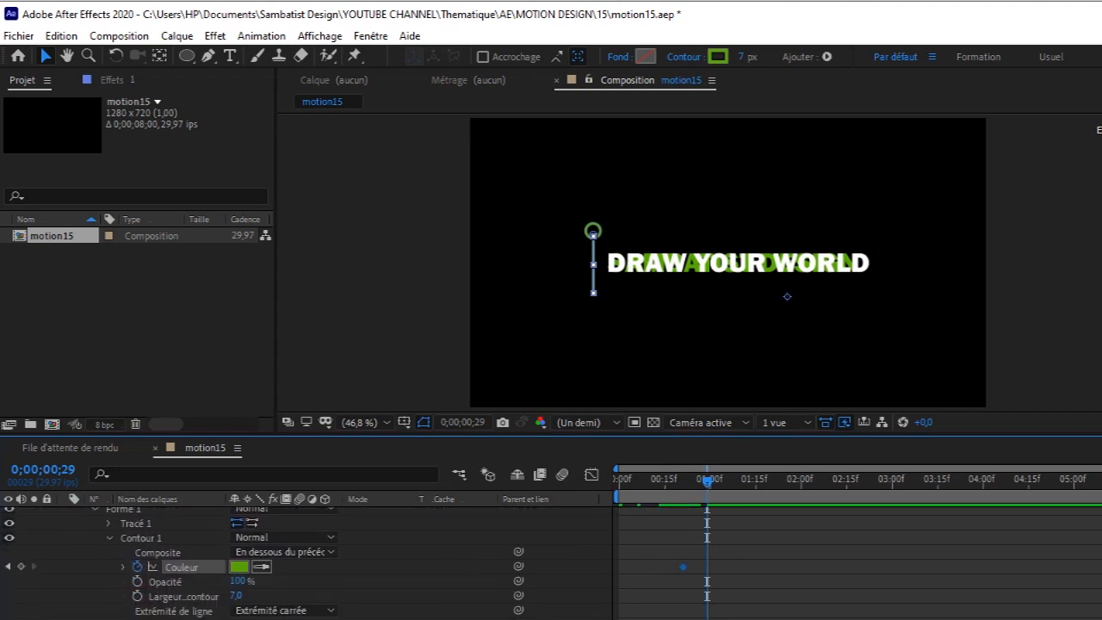
click(211, 569)
click(240, 568)
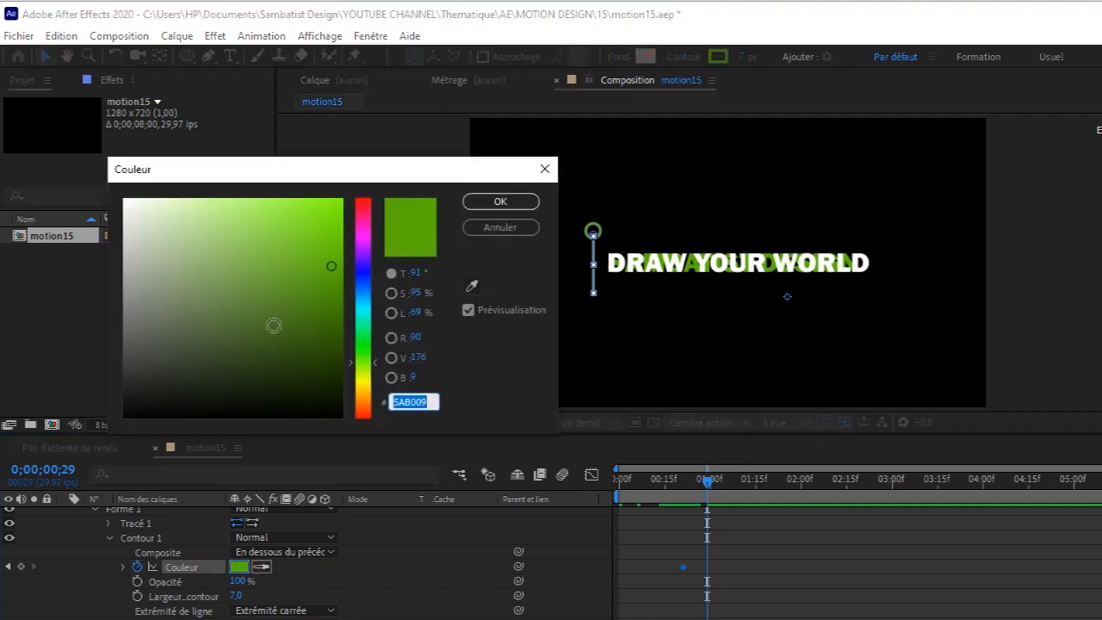
click(129, 203)
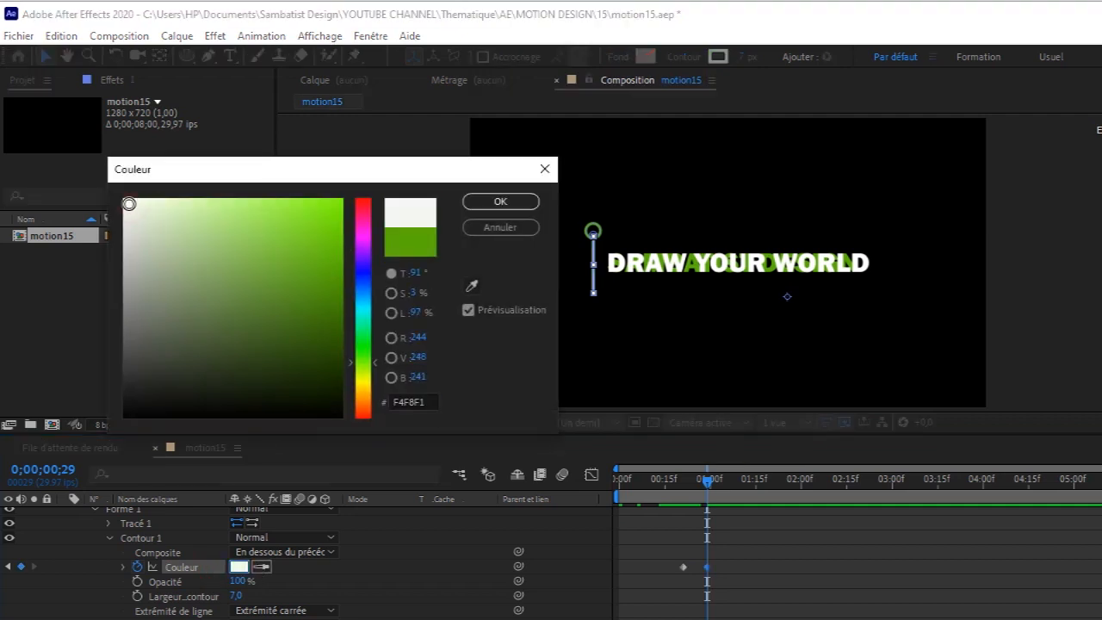
click(479, 202)
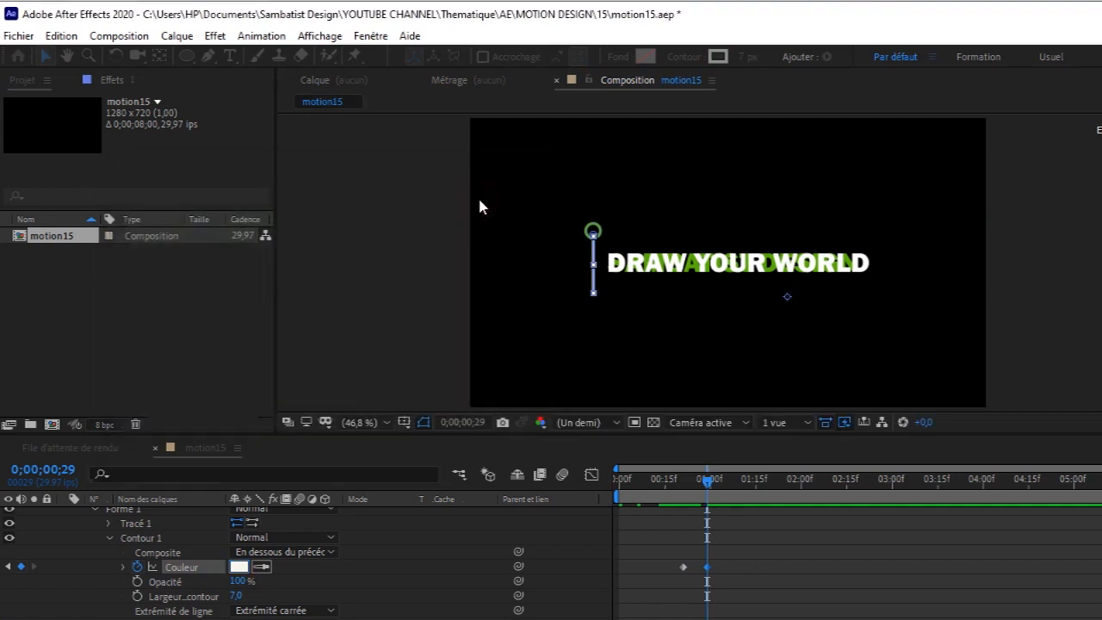
Collapse layer 1's full property list and show only its keyframed properties
mouse_move(708, 480)
mouse_down()
mouse_move(675, 493)
mouse_move(710, 501)
mouse_up()
key(Return)
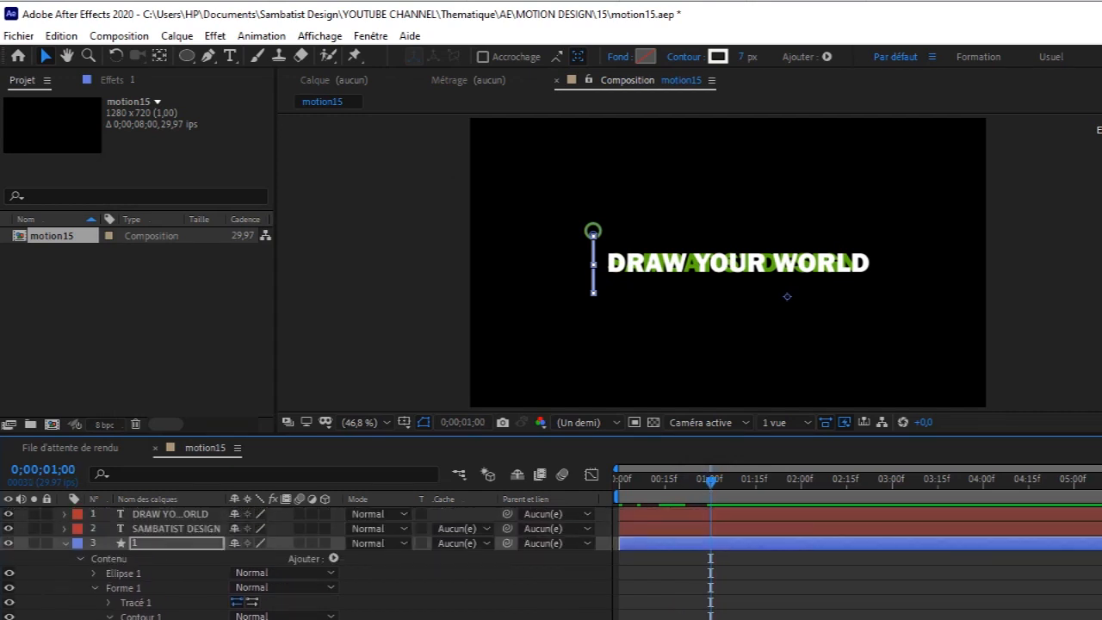
click(66, 544)
click(230, 568)
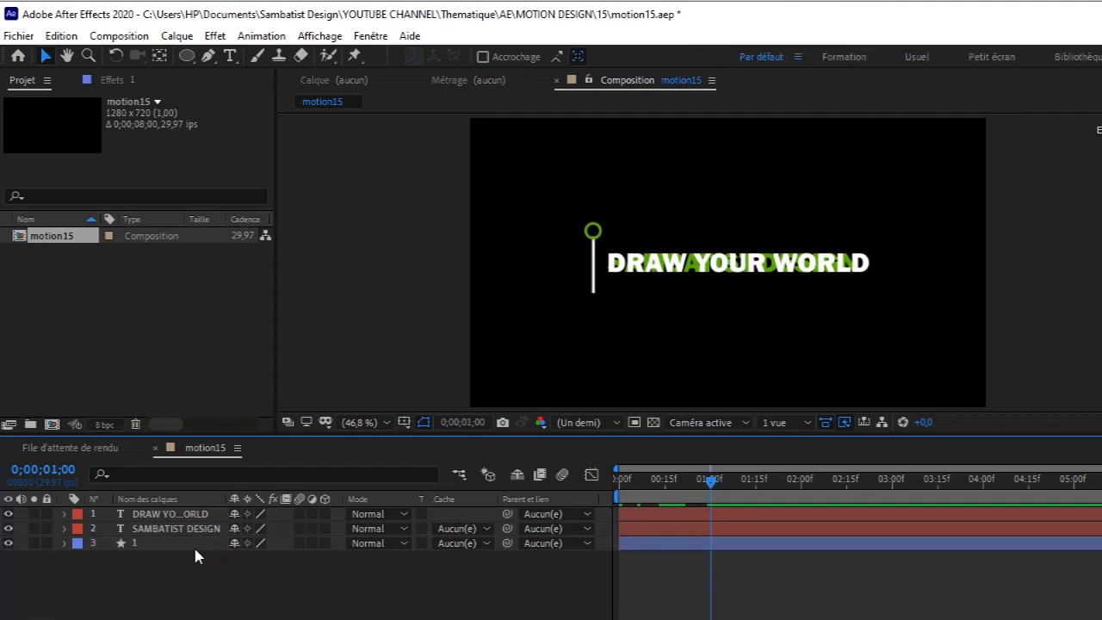
click(197, 544)
key(u)
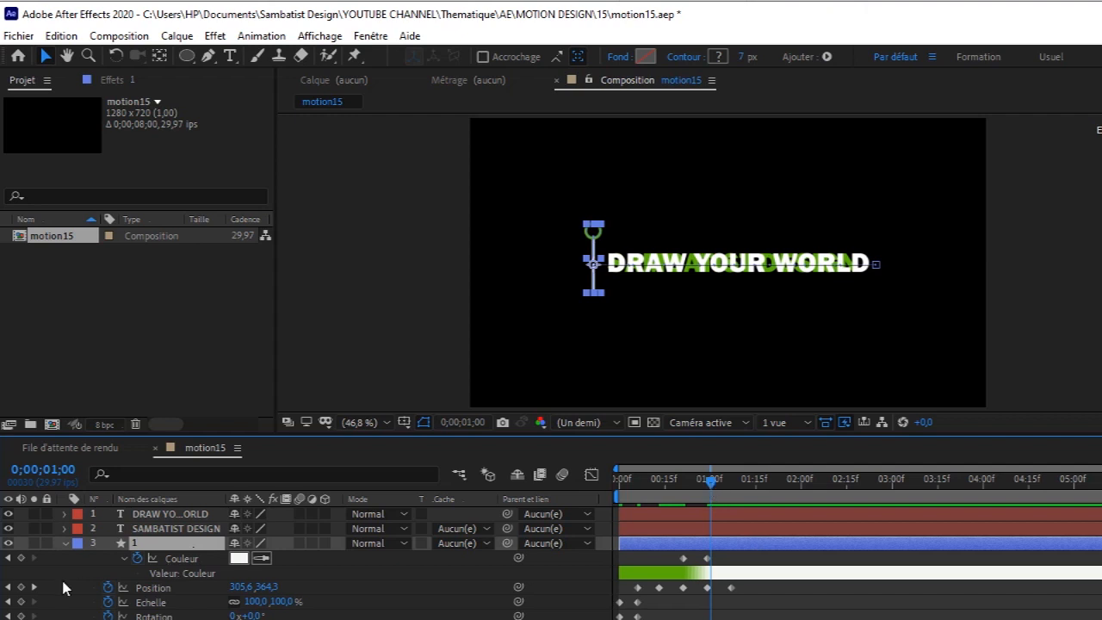
Hide the DRAW YOUR WORLD layer and, at 0;00;00;06, draw a closed four-point Pen mask around the SAMBATIST DESIGN text
click(8, 515)
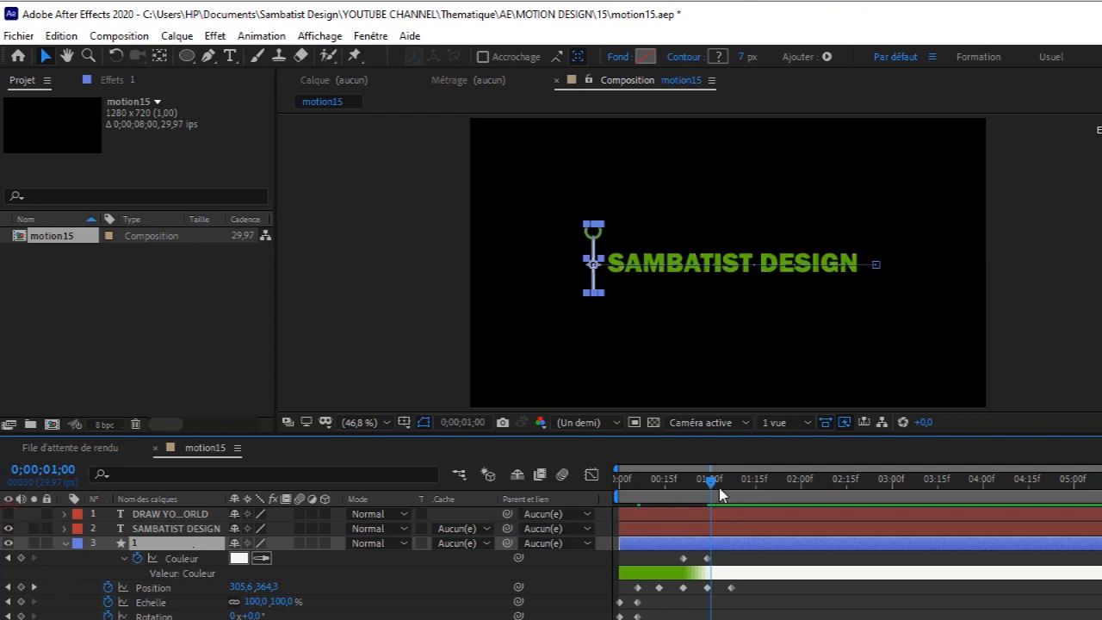
drag(706, 484, 638, 503)
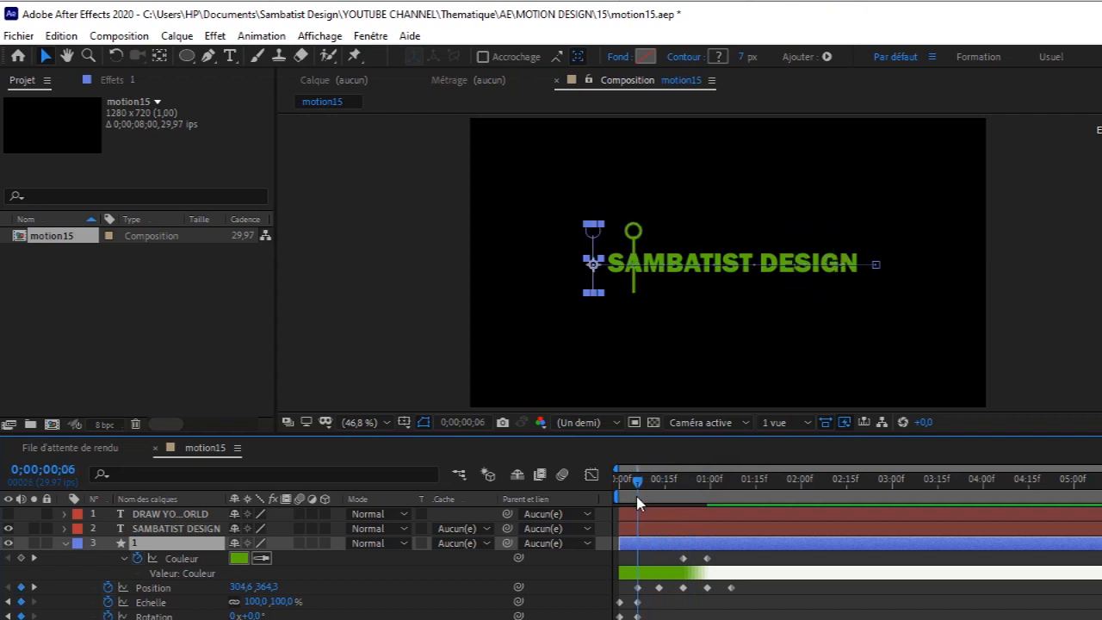
click(166, 531)
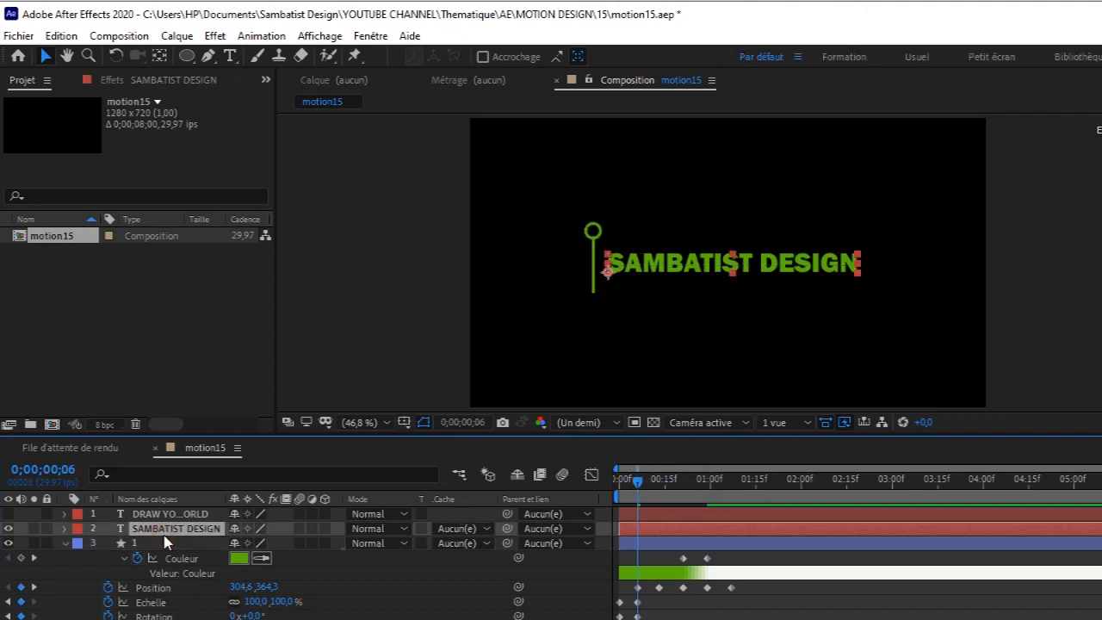
click(208, 55)
click(595, 240)
click(595, 291)
click(895, 296)
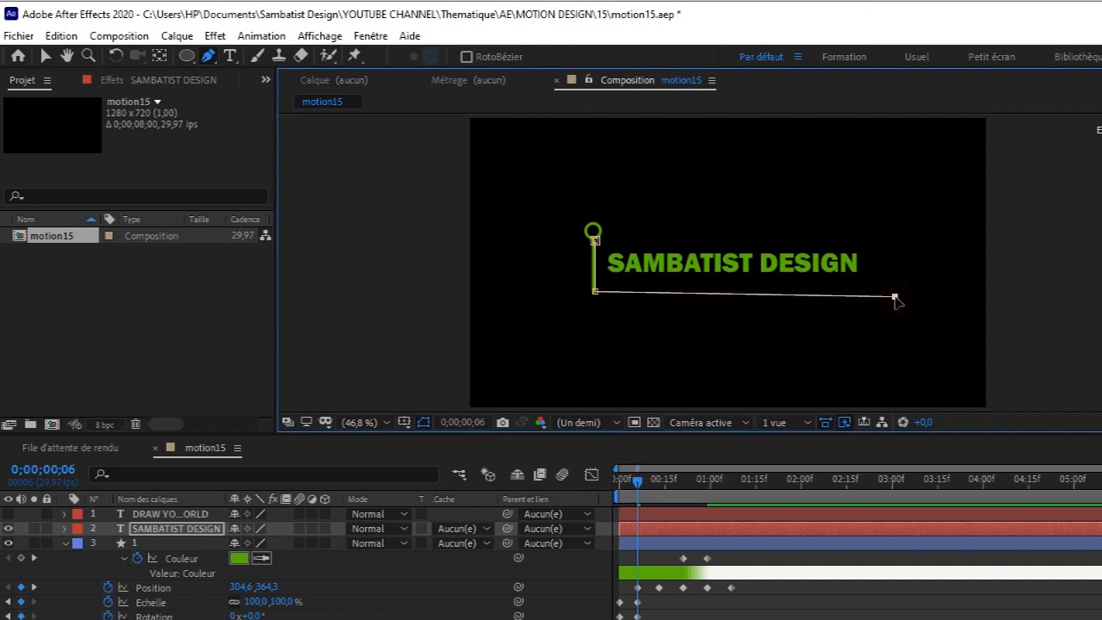
click(889, 218)
click(595, 240)
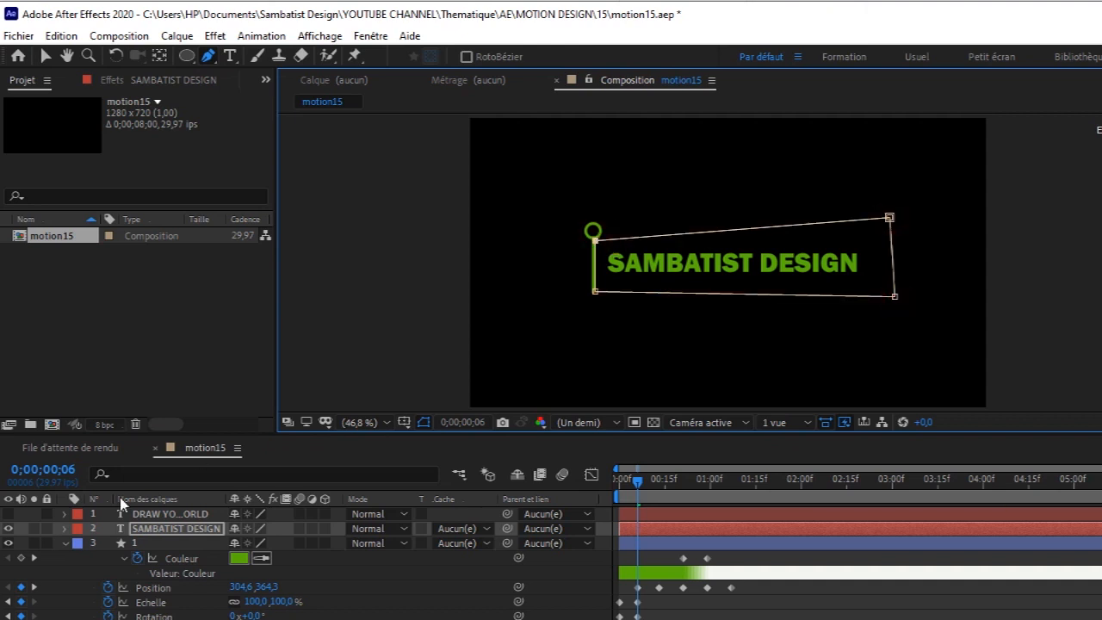
Reveal the properties of Masque 1 on the SAMBATIST DESIGN layer and add a Tracé du masque keyframe at 0;00;00;06
click(65, 530)
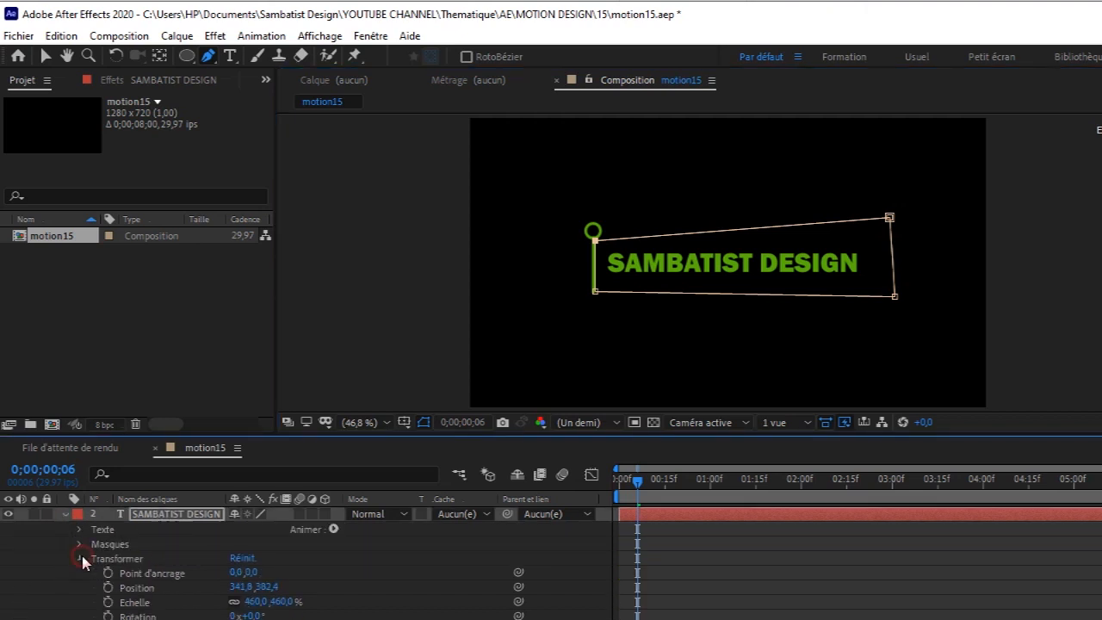
click(81, 559)
click(79, 545)
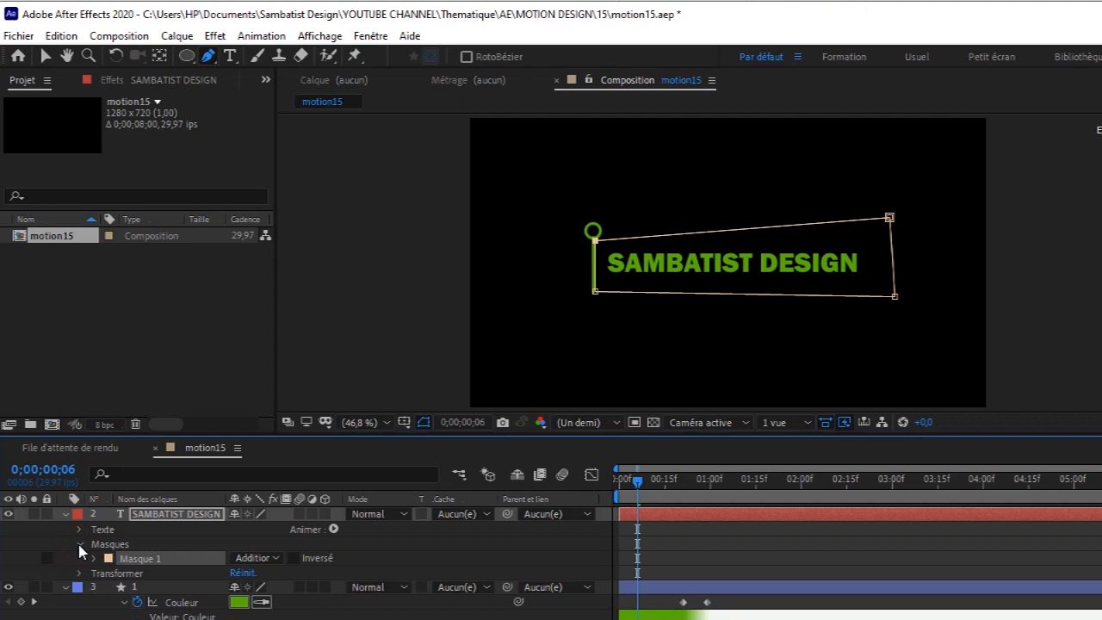
click(80, 545)
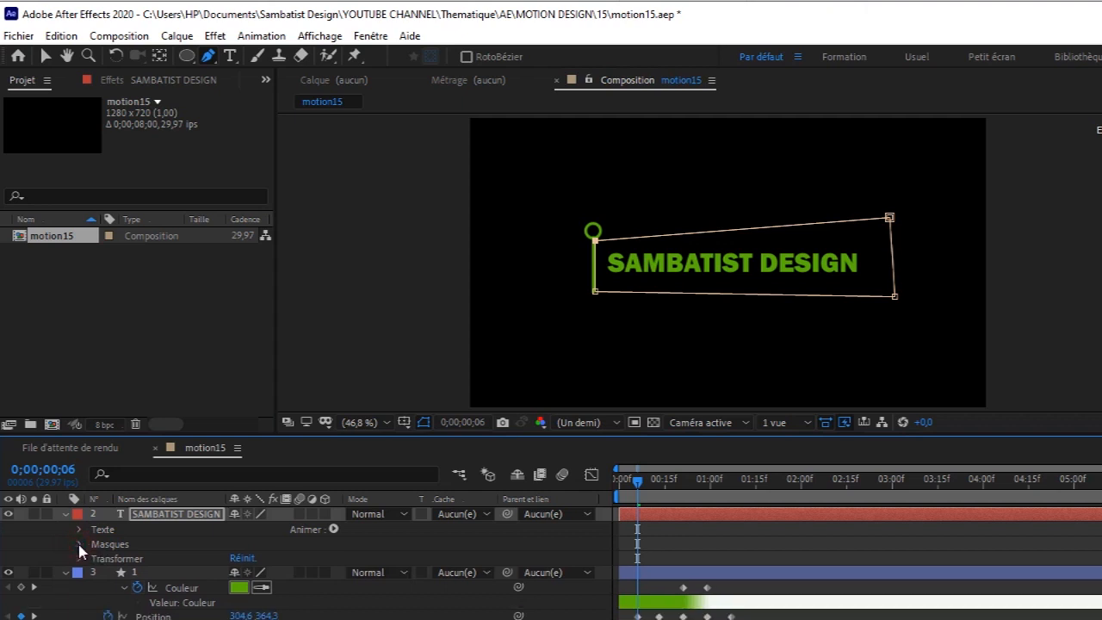
click(79, 545)
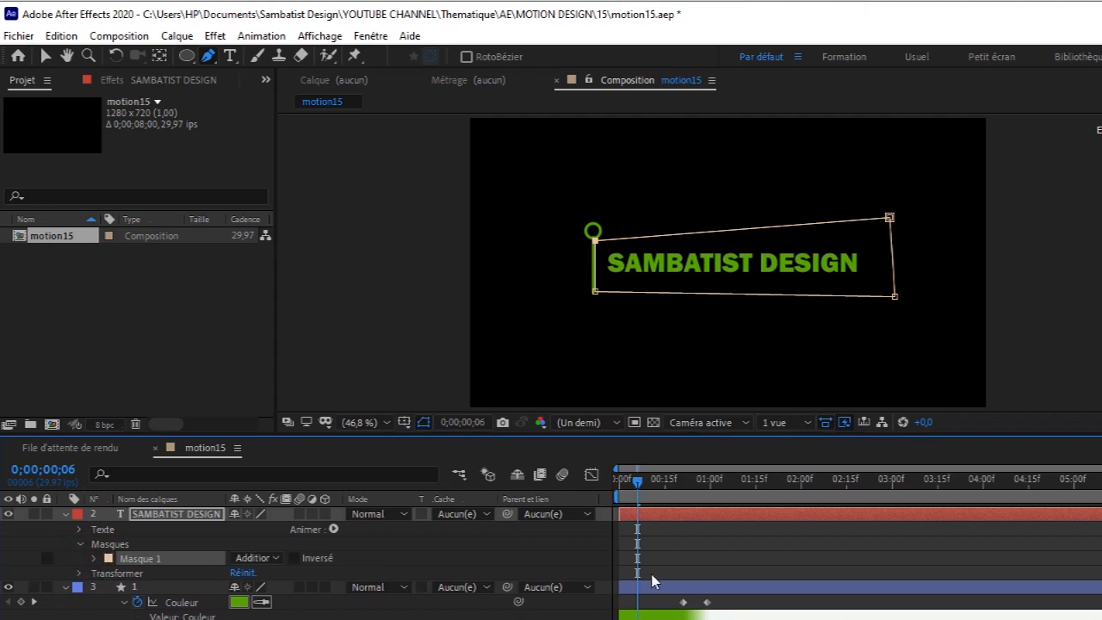
click(94, 559)
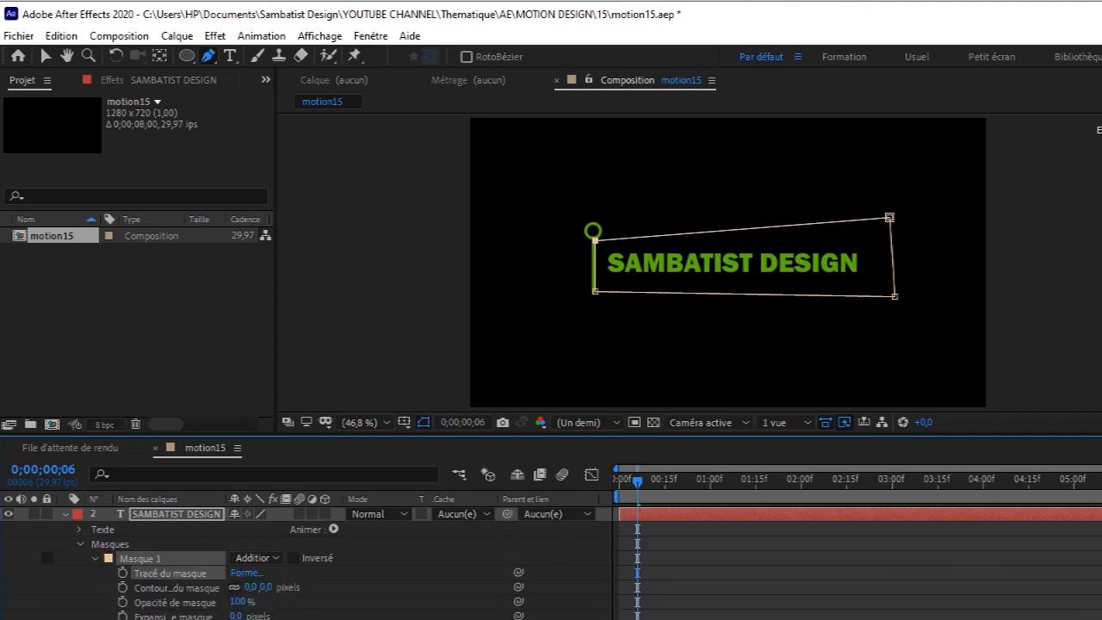
scroll(552, 564, down, 1)
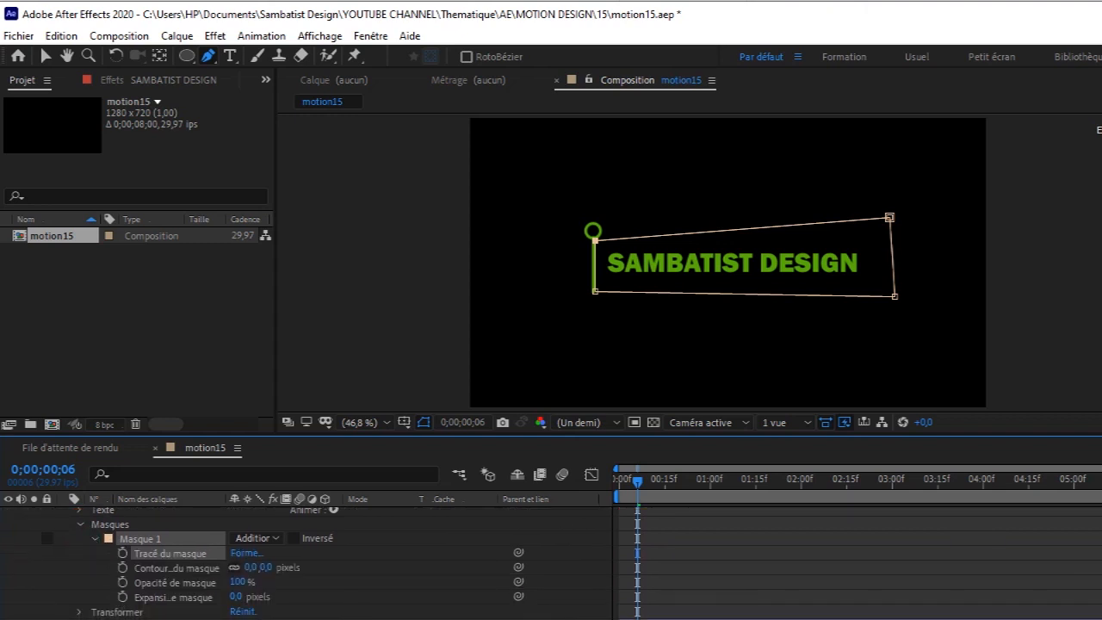
key(Page_Down)
key(Page_Up)
click(124, 554)
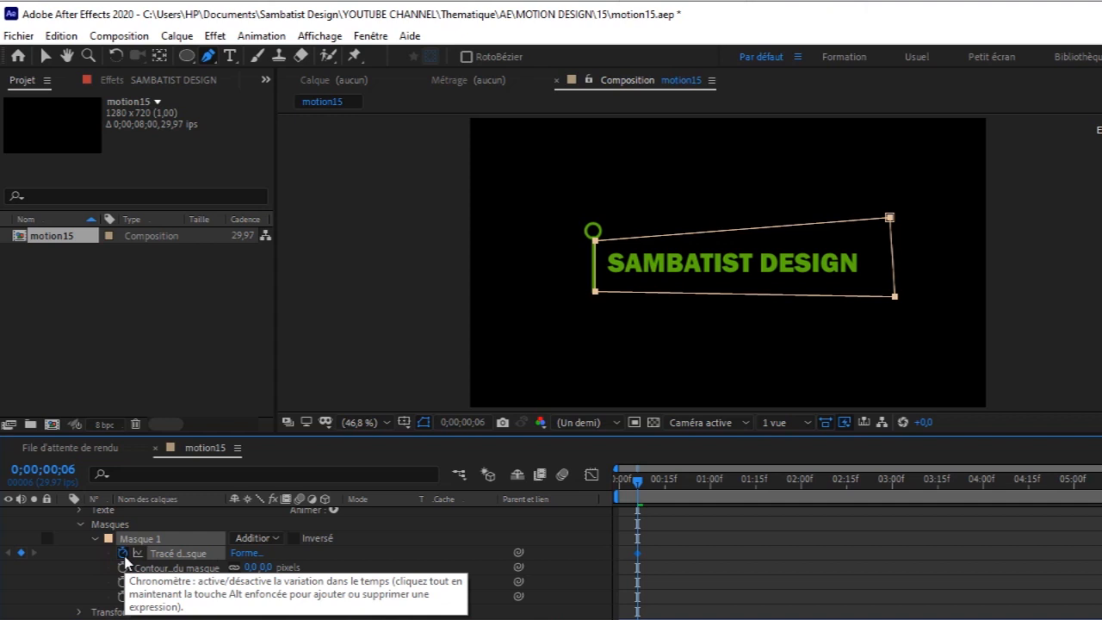
At 0;00;00;07, shift Masque 1 sideways until its leading edge meets the green line, and set the mask to Inversé
key(Page_Down)
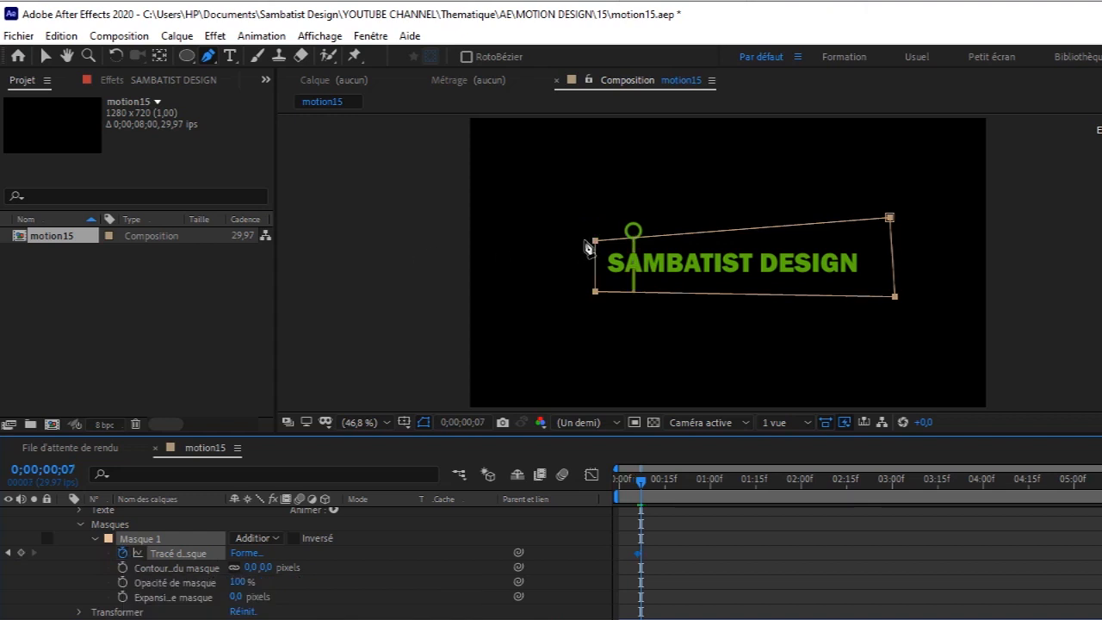
drag(589, 248, 636, 244)
click(294, 539)
Shift Masque 1 frame by frame from 0;00;00;08 to 0;00;00;13 so its leading edge follows the moving green line past SAMBATIST DESIGN
key(Page_Down)
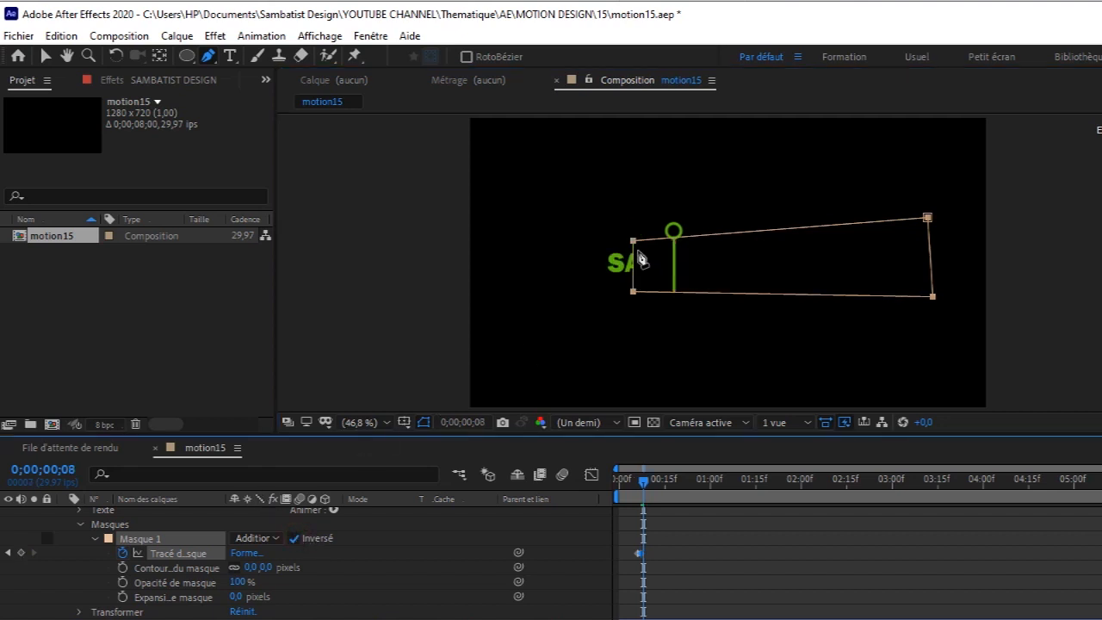
drag(637, 246, 678, 247)
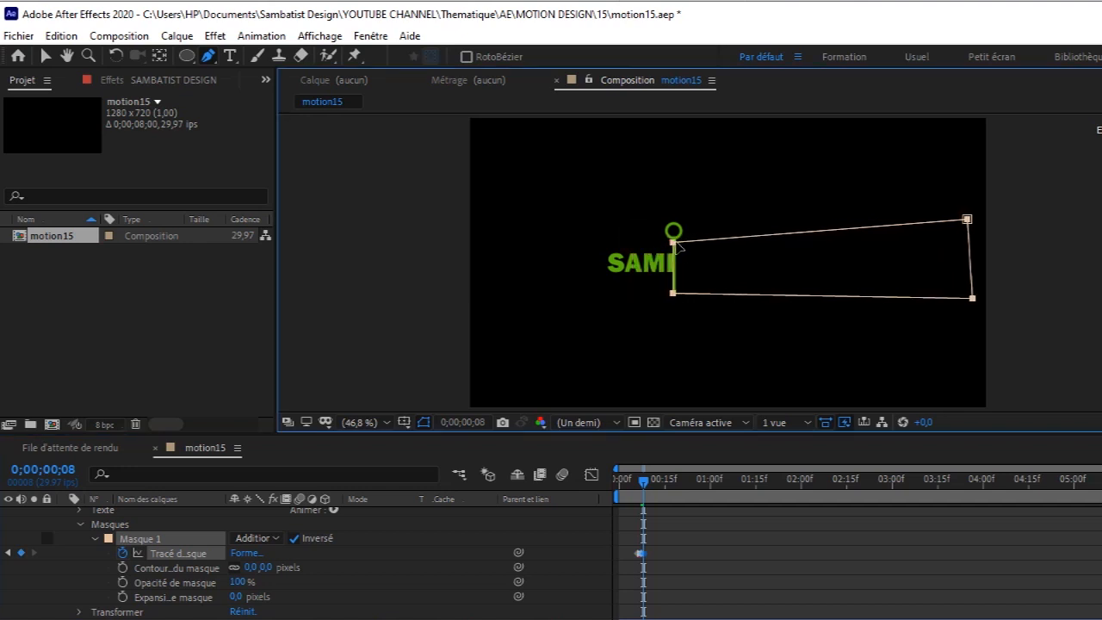
key(Page_Down)
drag(679, 247, 717, 245)
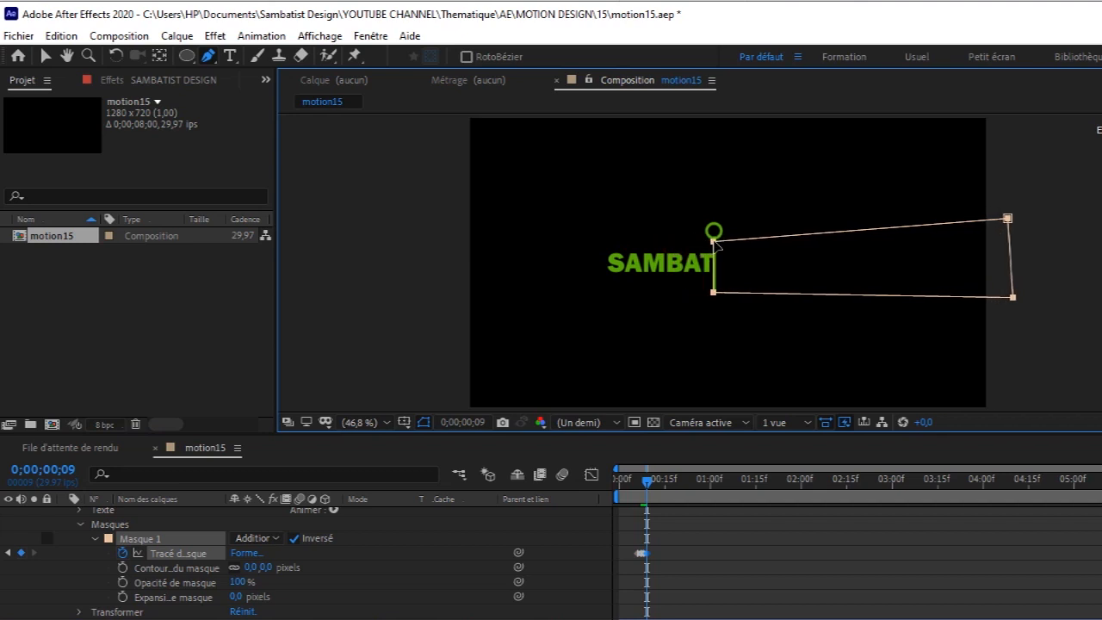
key(Page_Down)
drag(734, 246, 752, 248)
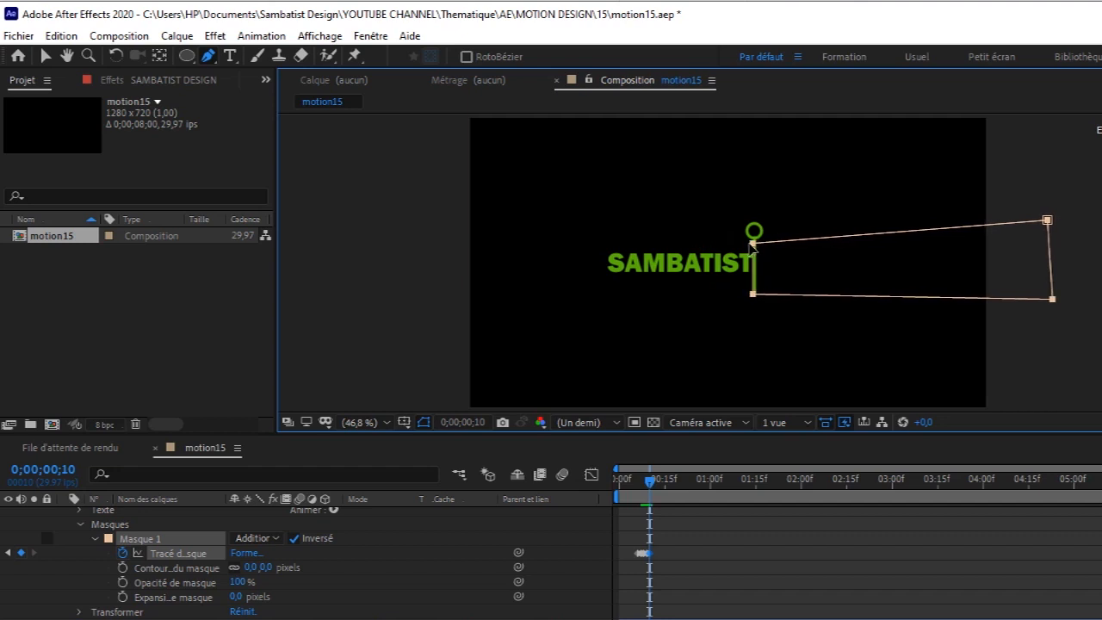
key(Page_Down)
drag(754, 247, 796, 246)
key(Page_Down)
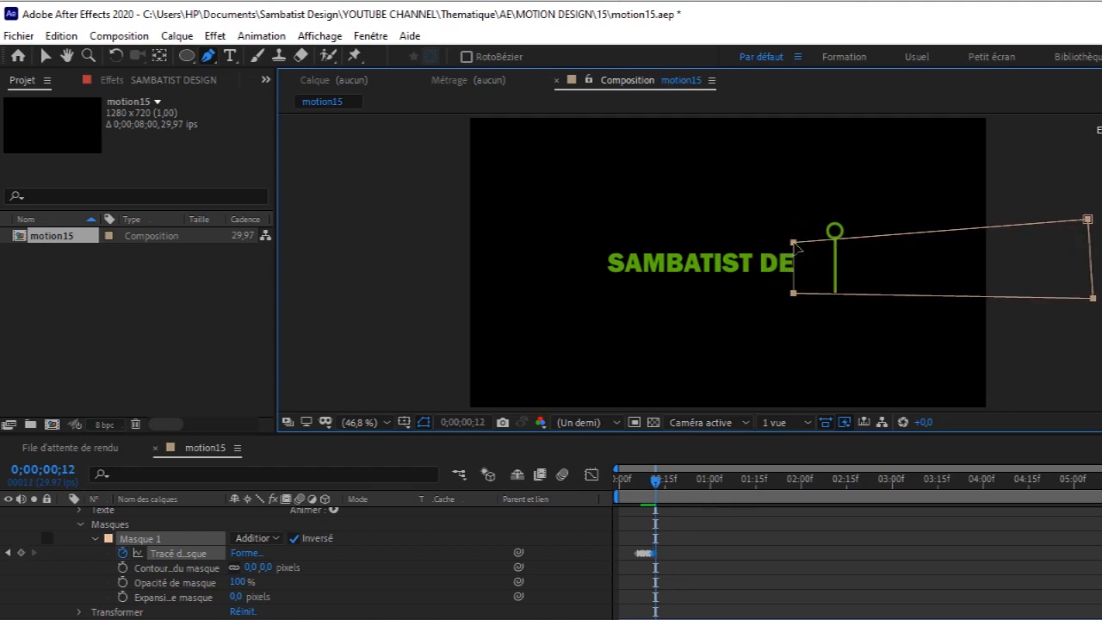
drag(799, 246, 879, 244)
key(Page_Down)
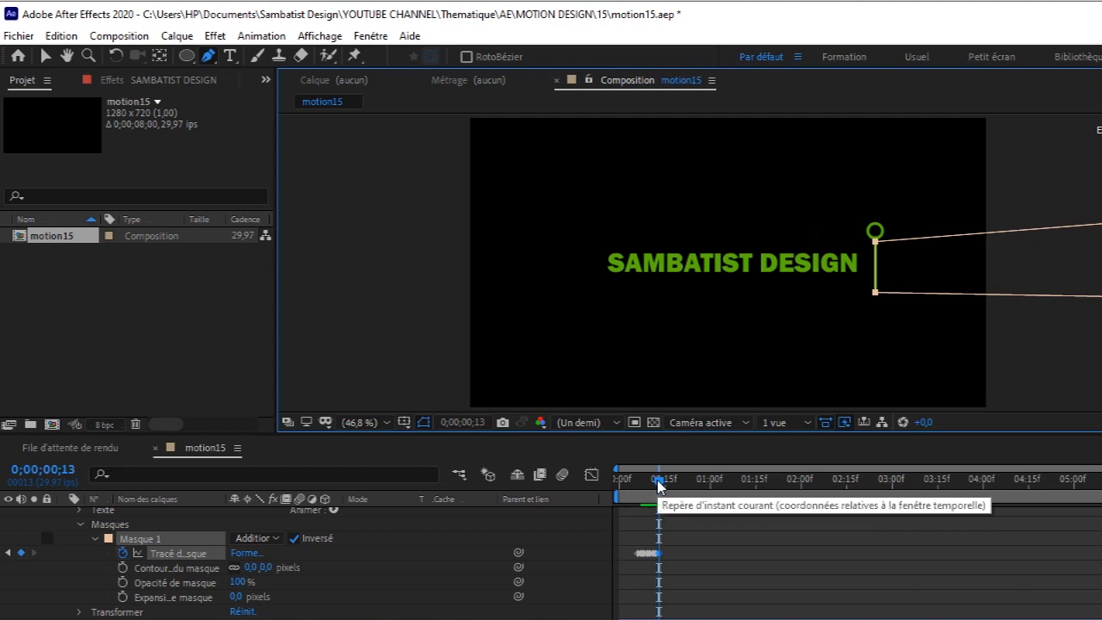
Step through the frames between 0;00;00;13 and 0;00;00;23 to examine when the green line starts moving back over the text
key(Page_Down)
key(Page_Down)
key(Page_Down)
key(Page_Down)
key(Page_Down)
key(Page_Down)
key(Page_Down)
key(Page_Down)
key(Page_Down)
key(Page_Down)
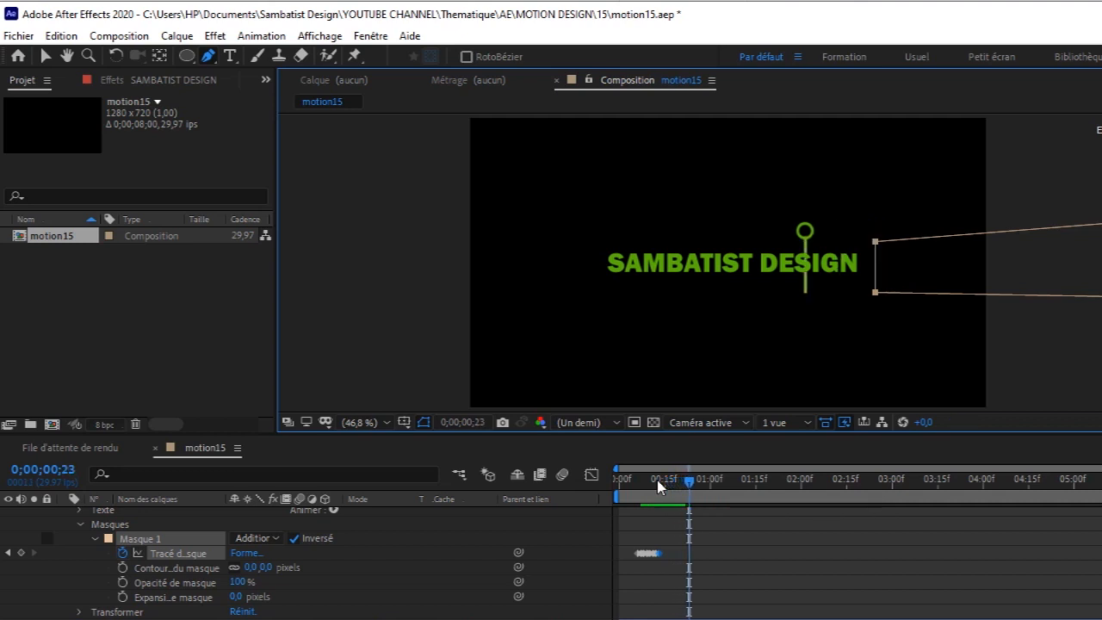
key(Page_Up)
key(Page_Up)
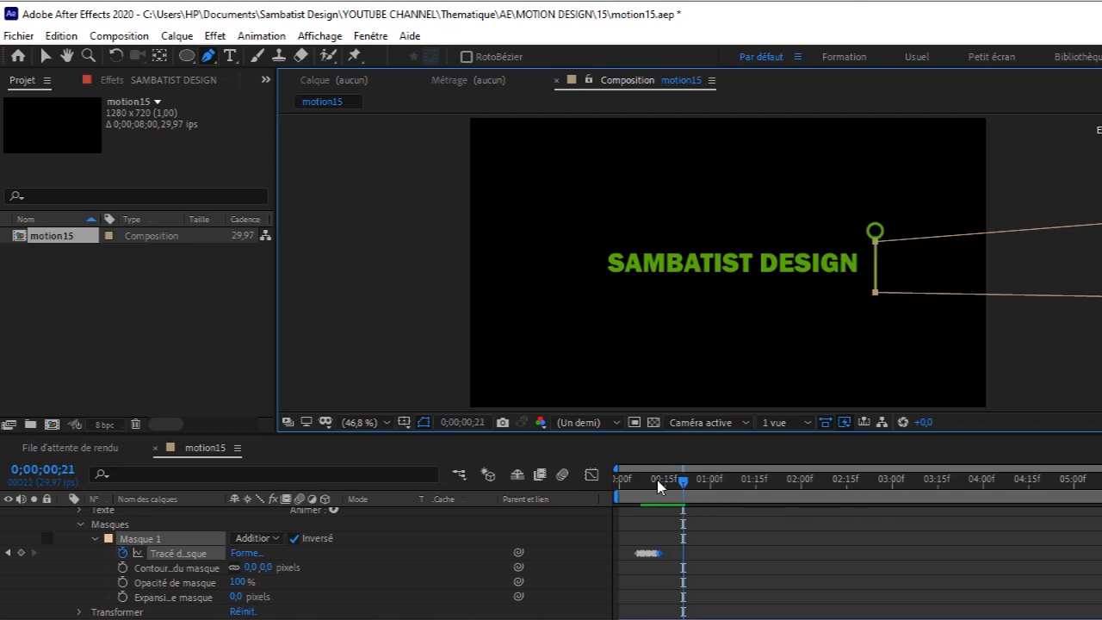
key(Page_Down)
key(Page_Up)
scroll(302, 560, up, 2)
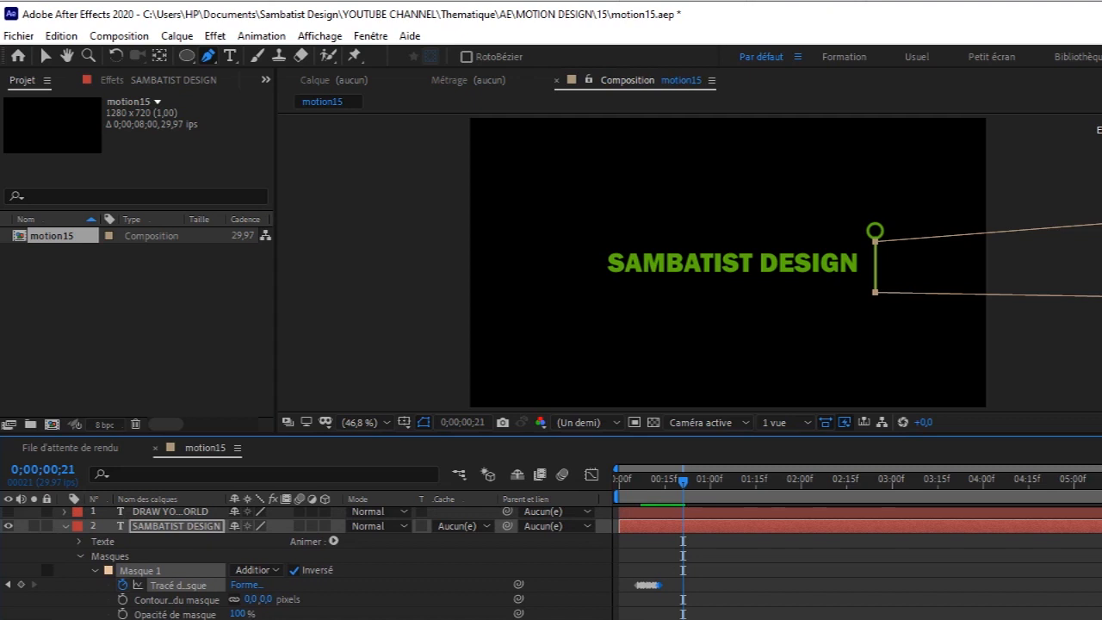
key(Page_Up)
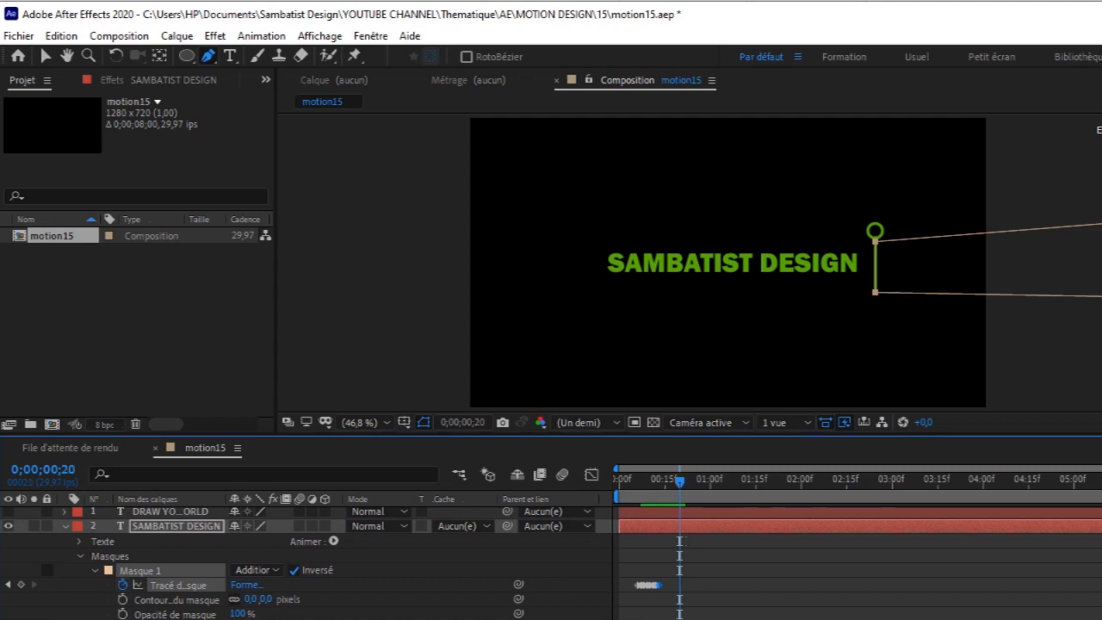
key(Page_Down)
key(Page_Down)
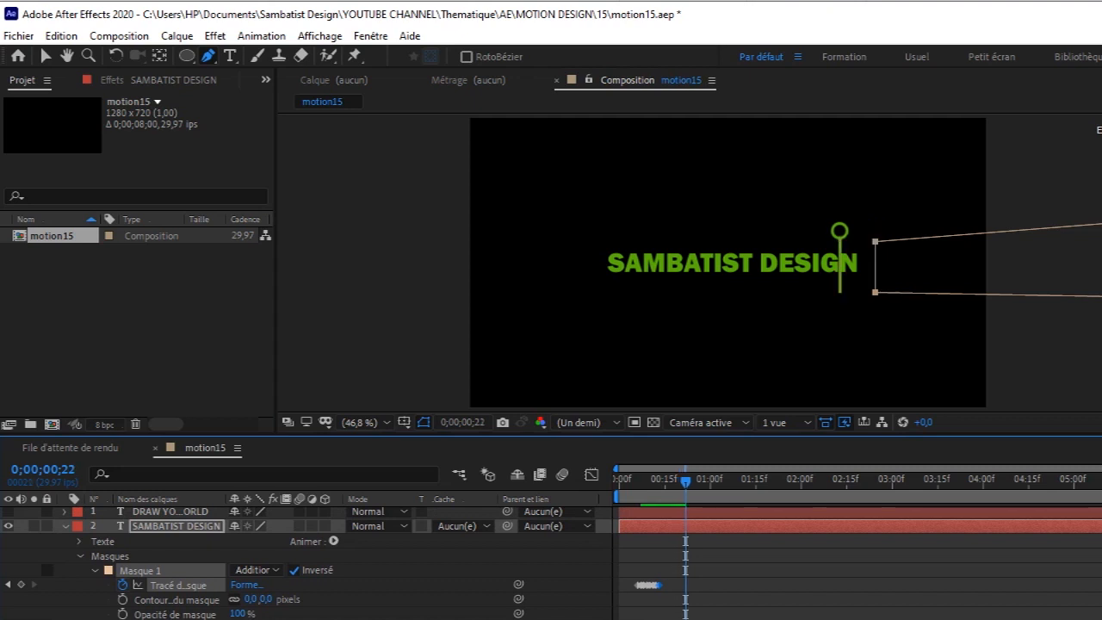
Show the DRAW YOUR WORLD layer again and trim the start of the SAMBATIST DESIGN layer to 0;00;00;22
click(8, 512)
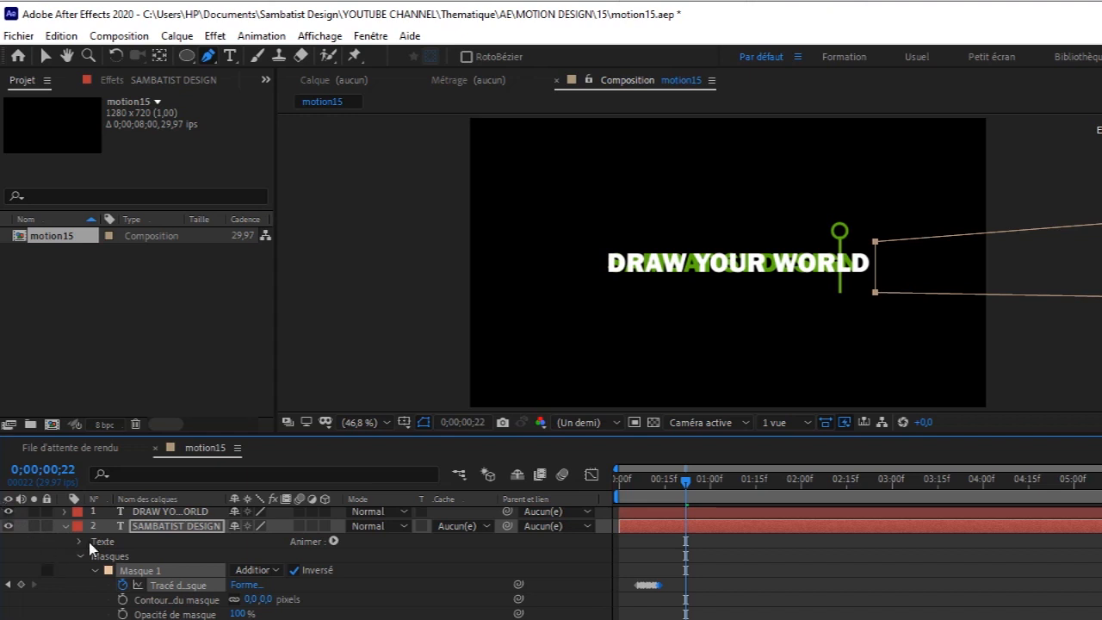
drag(622, 524, 673, 522)
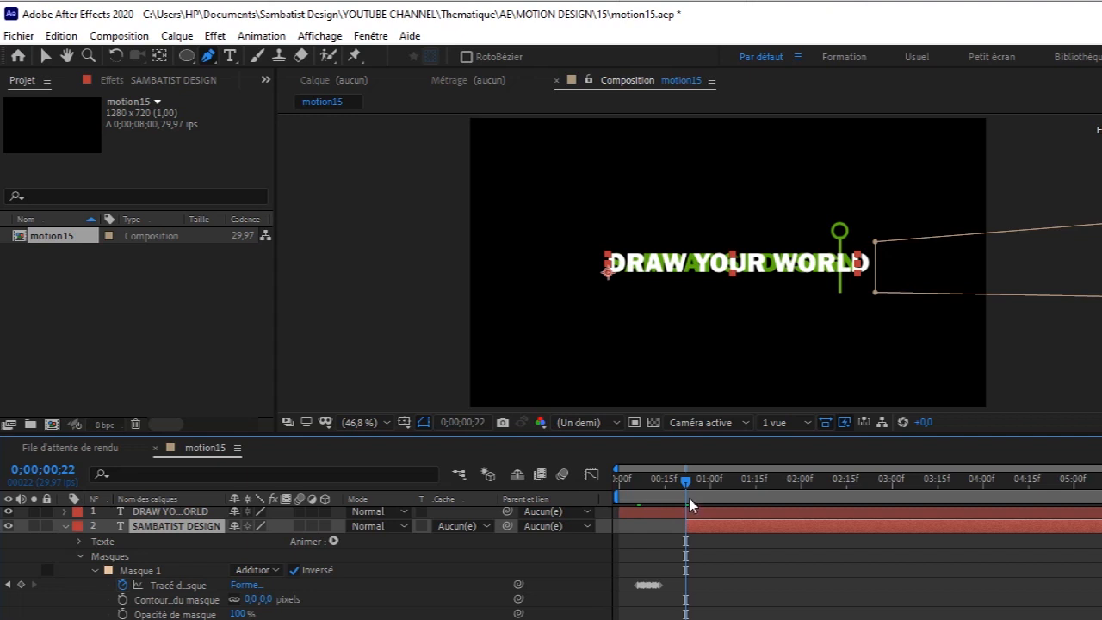
At 0;00;00;21, draw a closed four-point Pen mask around the DRAW YOUR WORLD text, with one edge along the green line
click(191, 512)
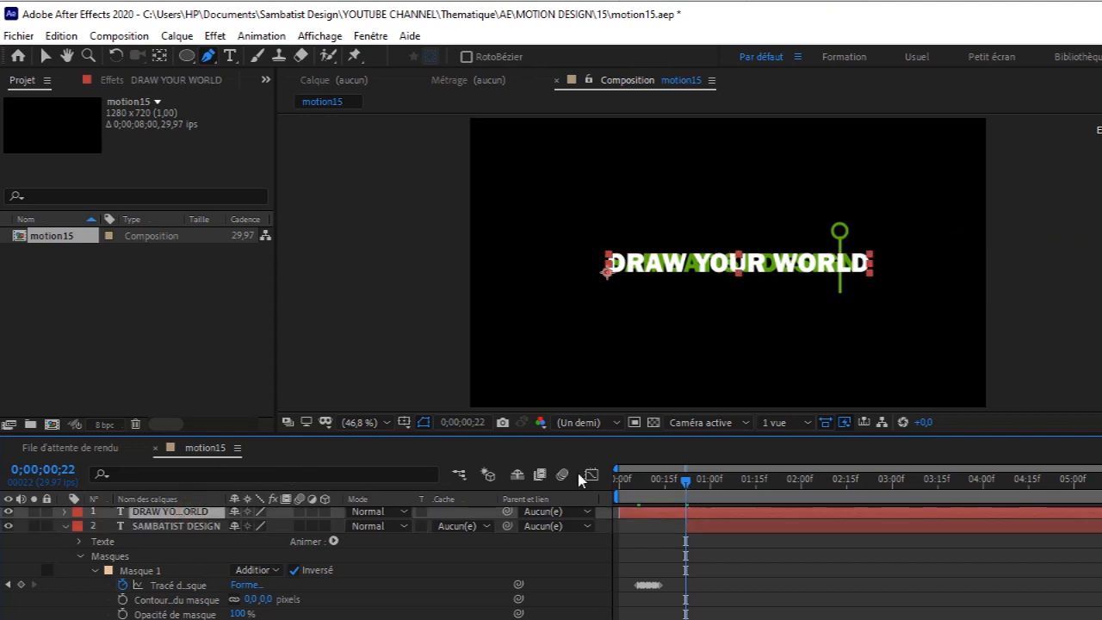
key(Page_Up)
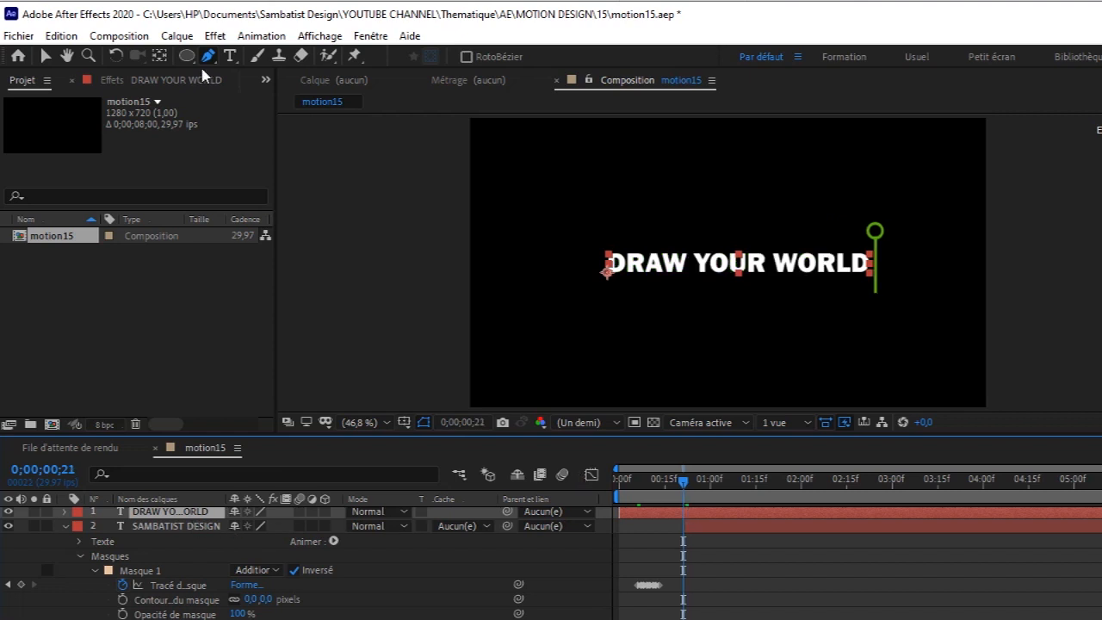
click(873, 292)
click(875, 241)
click(559, 230)
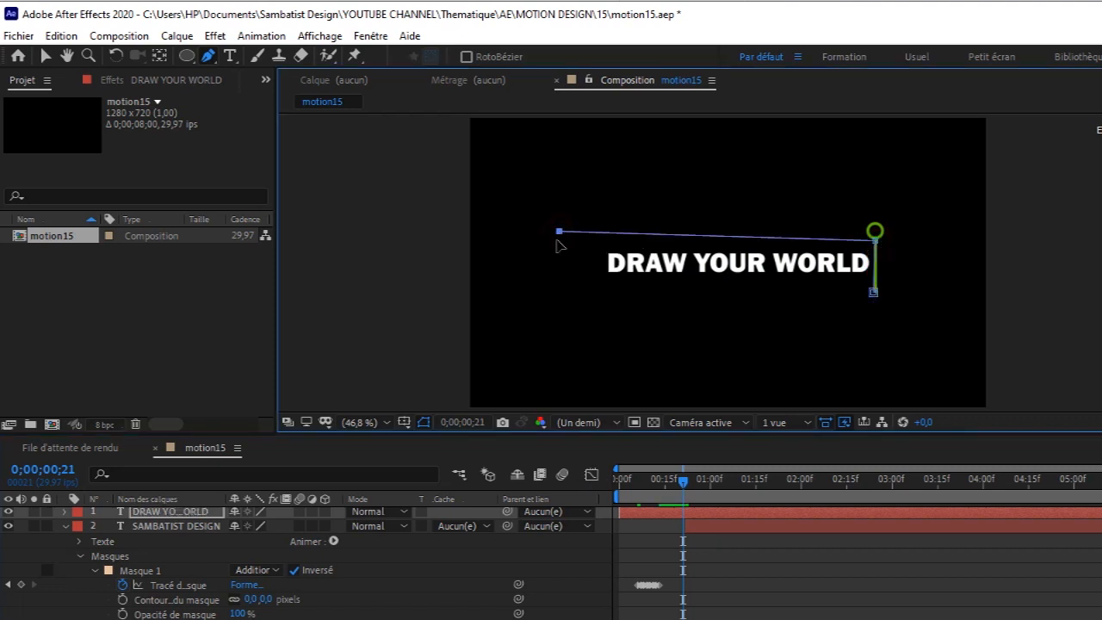
click(547, 299)
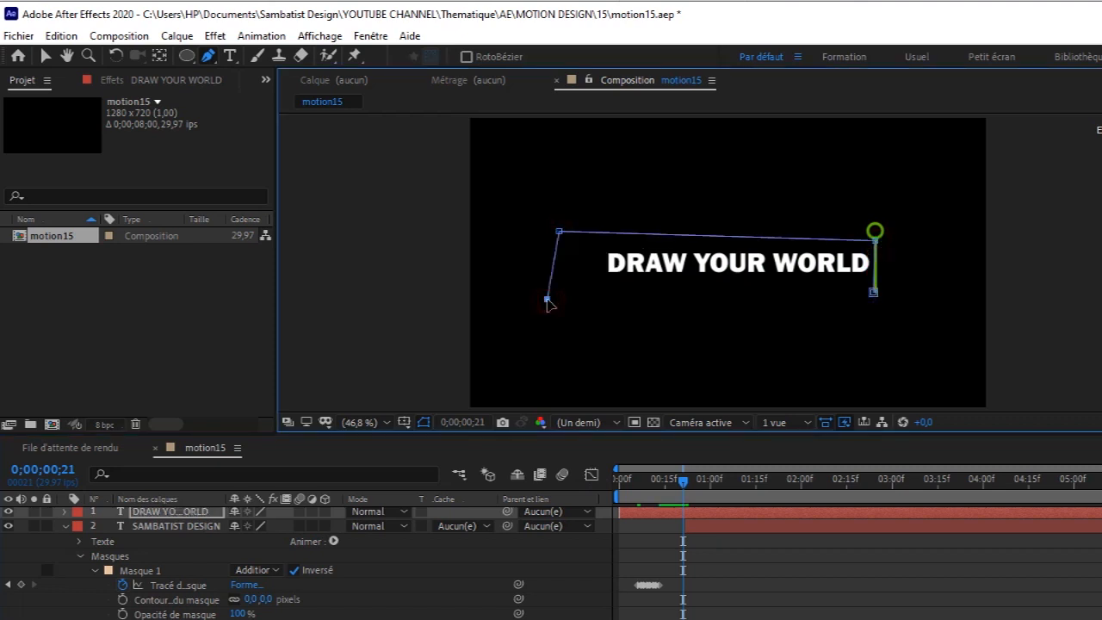
click(873, 292)
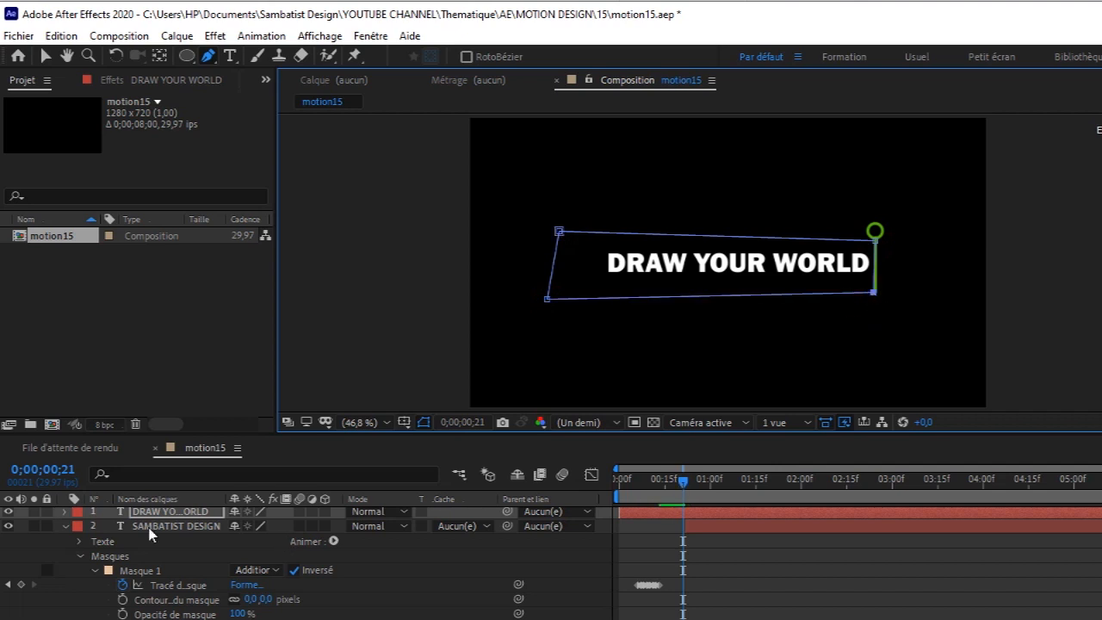
Reveal the properties of the DRAW YOUR WORLD layer's Masque 1 and add a Tracé du masque keyframe at 0;00;00;21
click(67, 512)
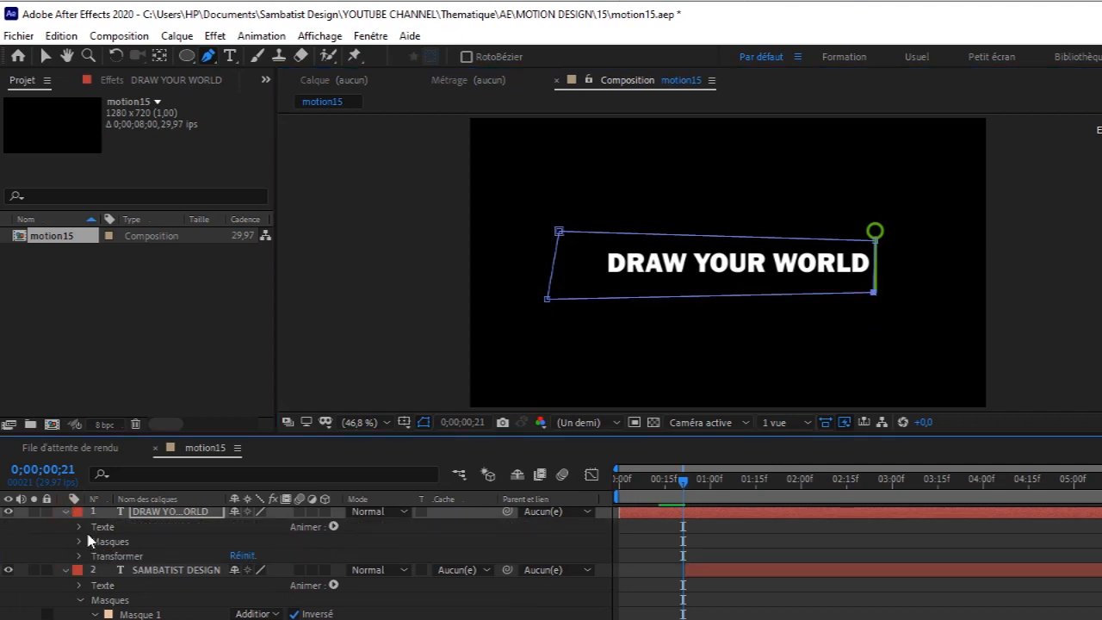
click(80, 543)
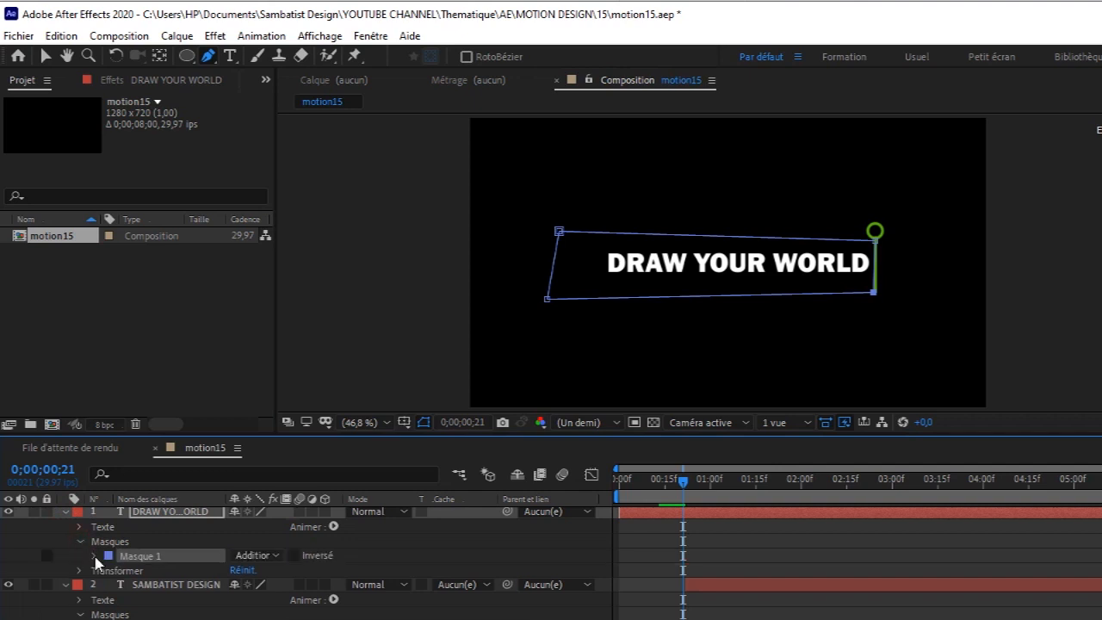
click(96, 556)
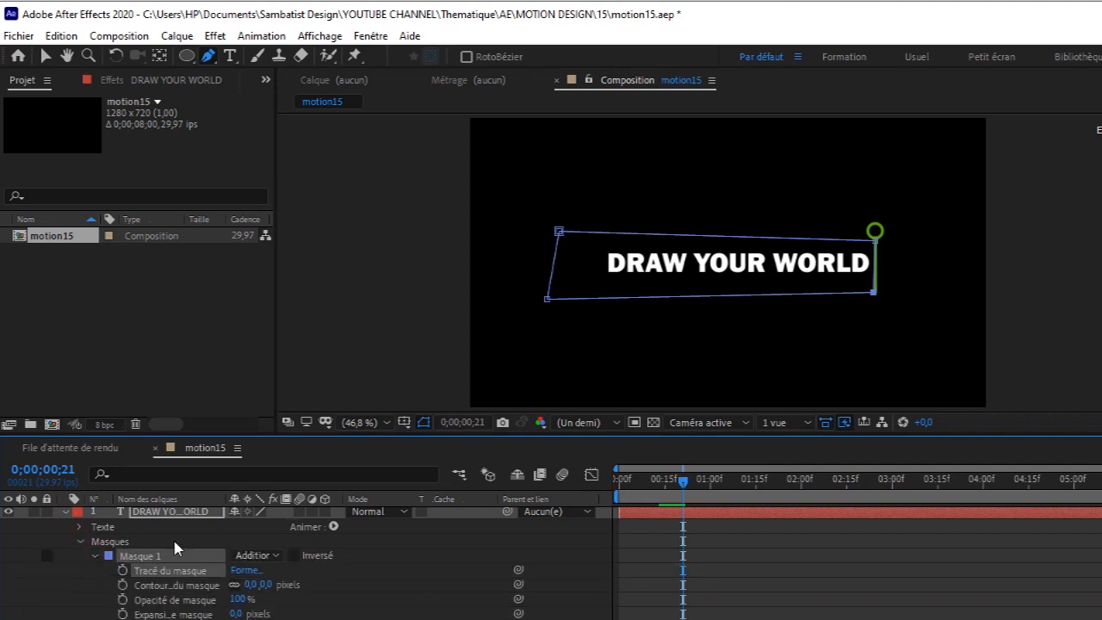
key(Page_Down)
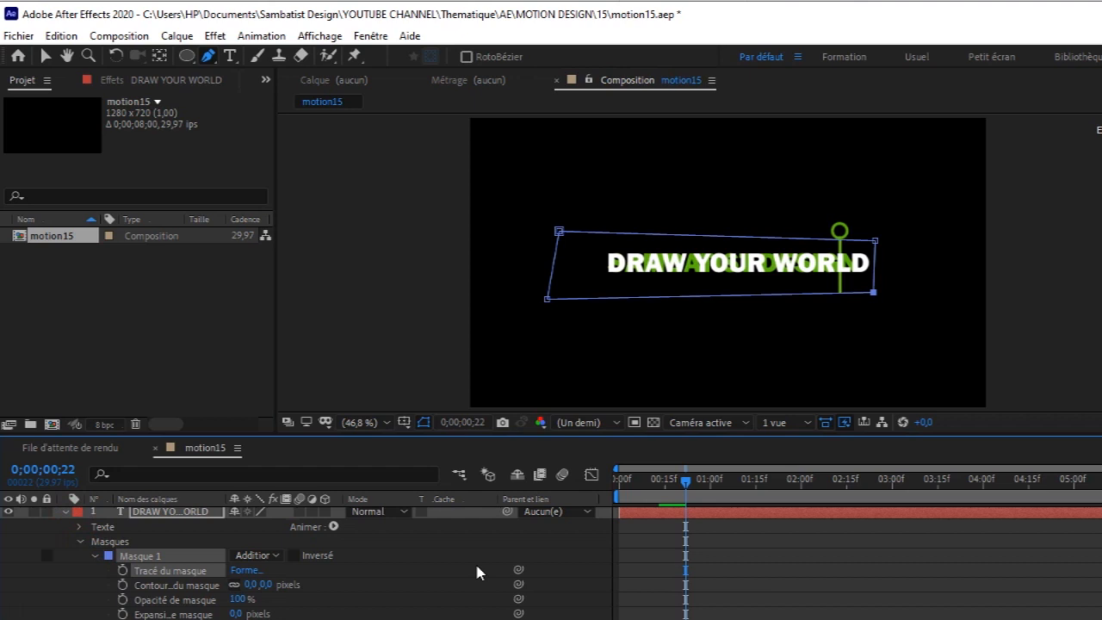
key(Page_Up)
click(122, 570)
At 0;00;00;22, shift the DRAW YOUR WORLD mask until its edge meets the green line, and set it to Inversé
key(Page_Down)
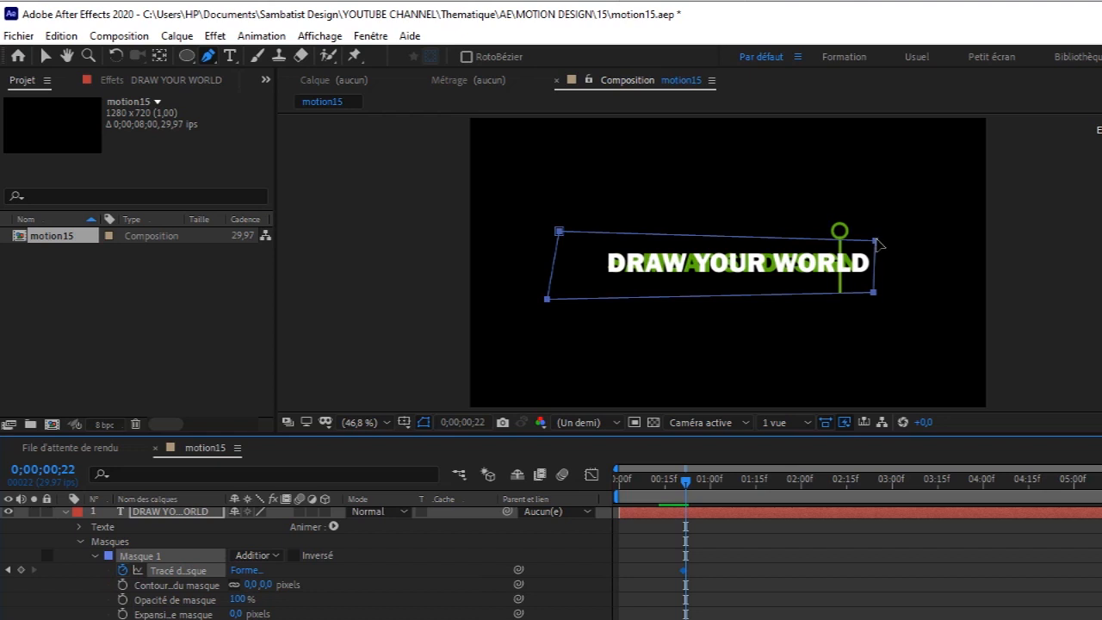
drag(875, 240, 841, 244)
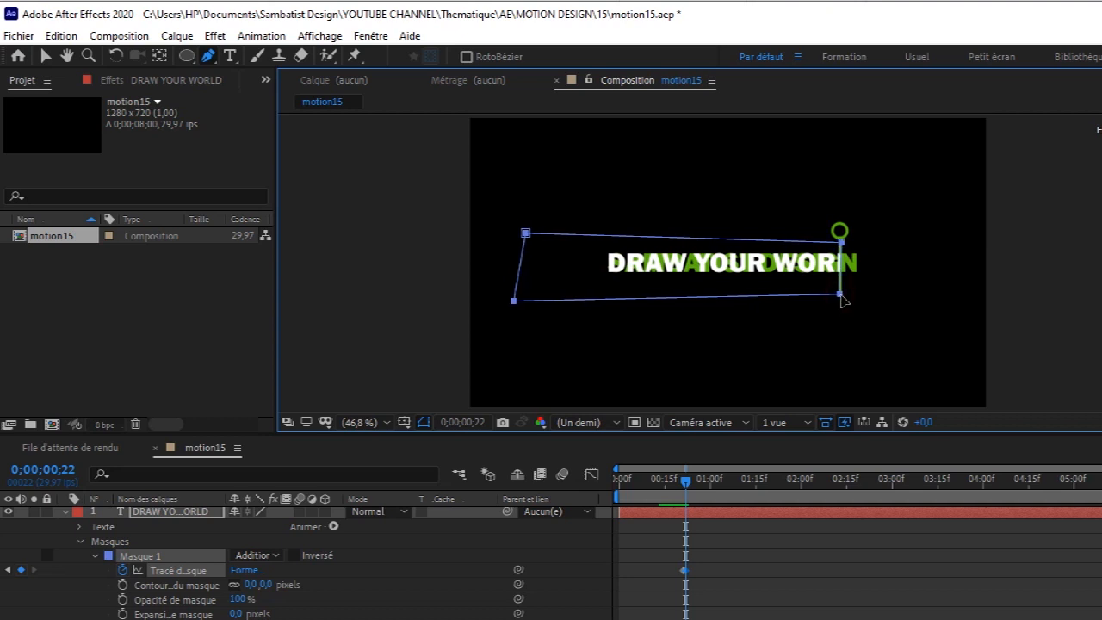
drag(840, 295, 842, 298)
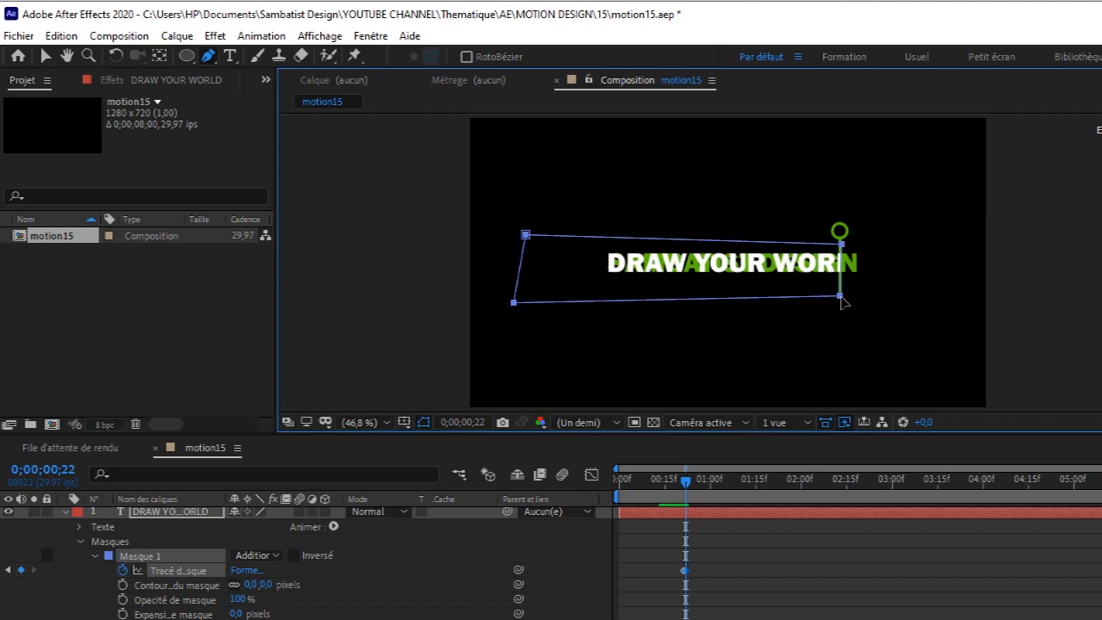
click(295, 556)
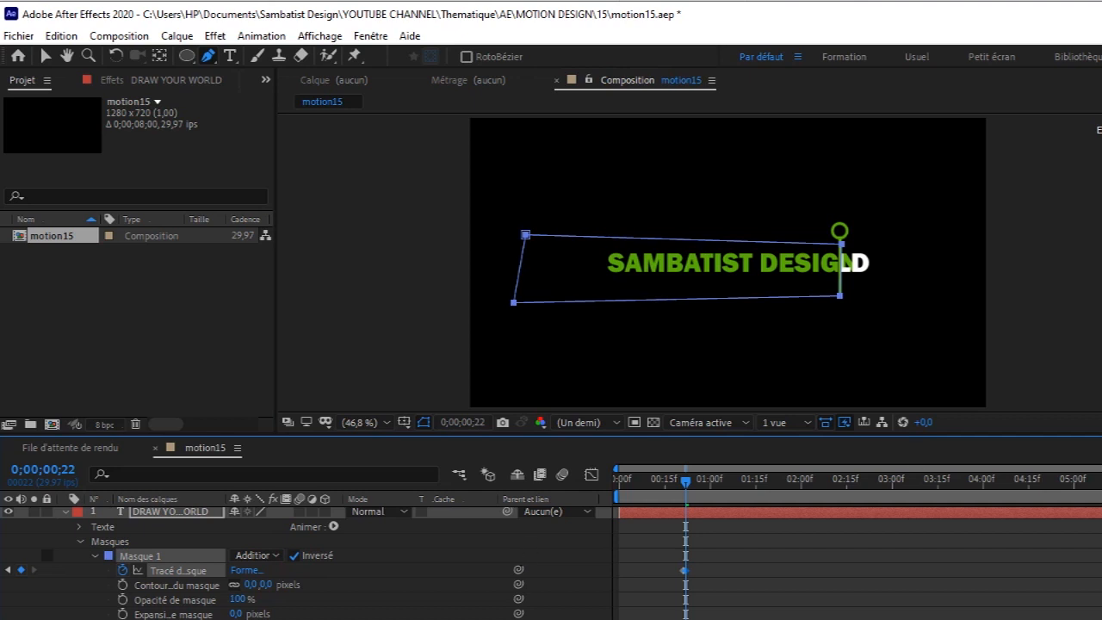
scroll(551, 564, down, 3)
scroll(551, 564, up, 3)
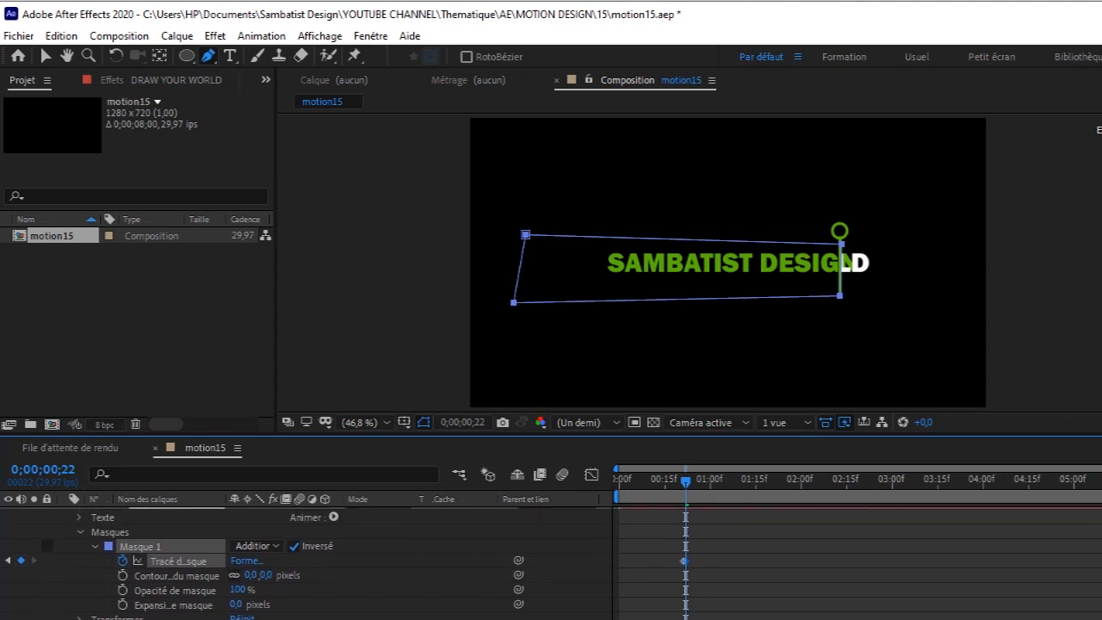
Shift the DRAW YOUR WORLD mask frame by frame from 0;00;00;23 to 0;00;00;25 so its edge follows the moving line
scroll(551, 565, down, 1)
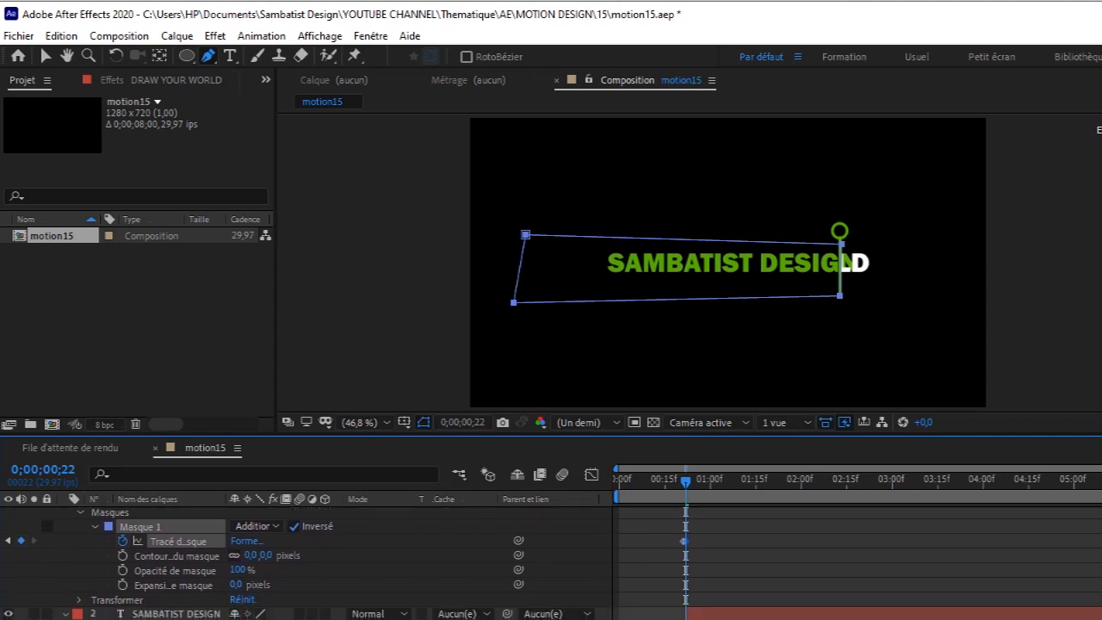
scroll(551, 565, up, 1)
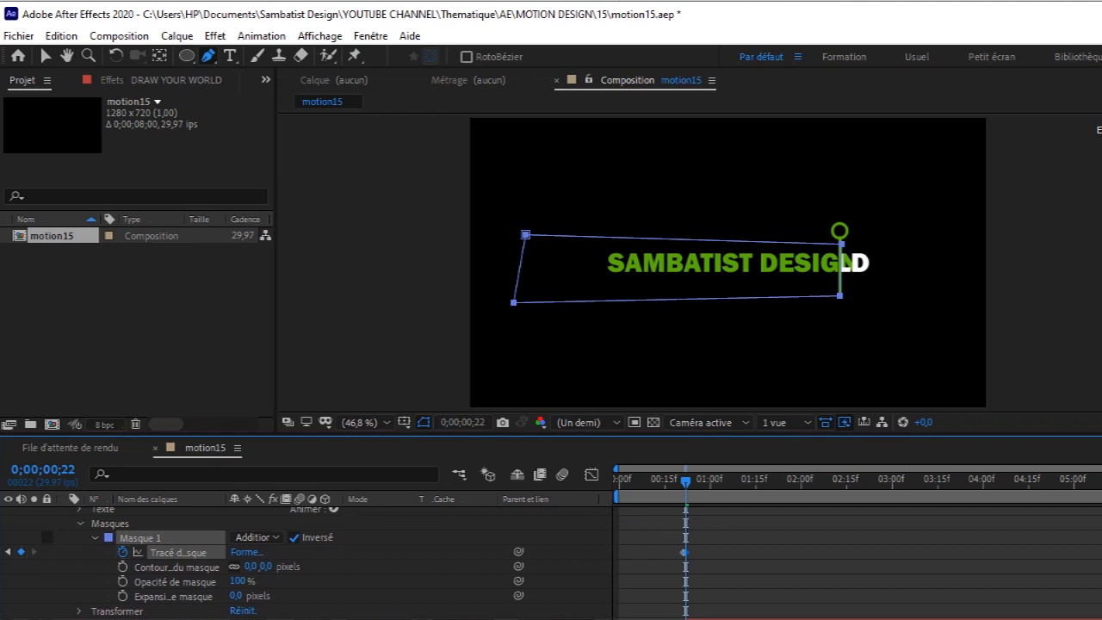
key(Page_Down)
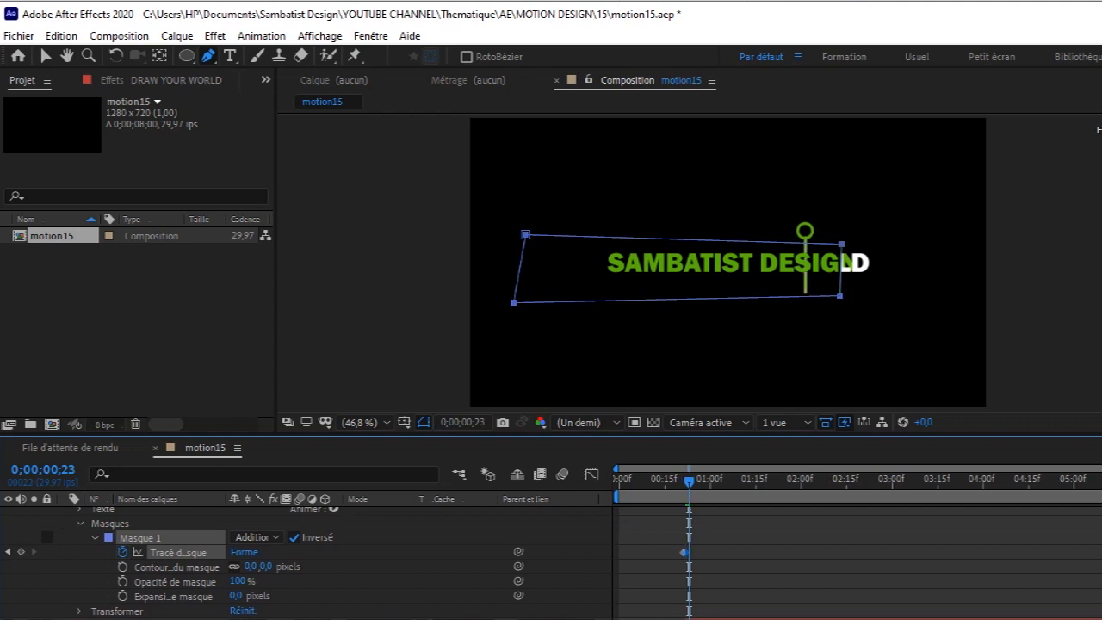
drag(844, 246, 808, 248)
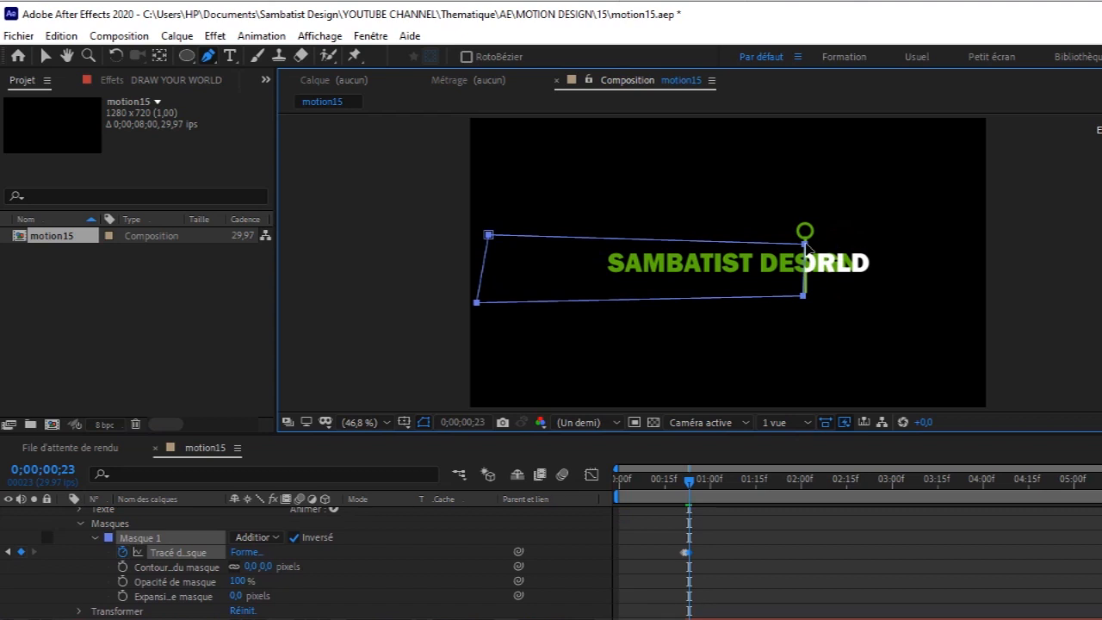
key(Page_Down)
drag(806, 247, 771, 248)
key(Page_Down)
drag(772, 249, 734, 247)
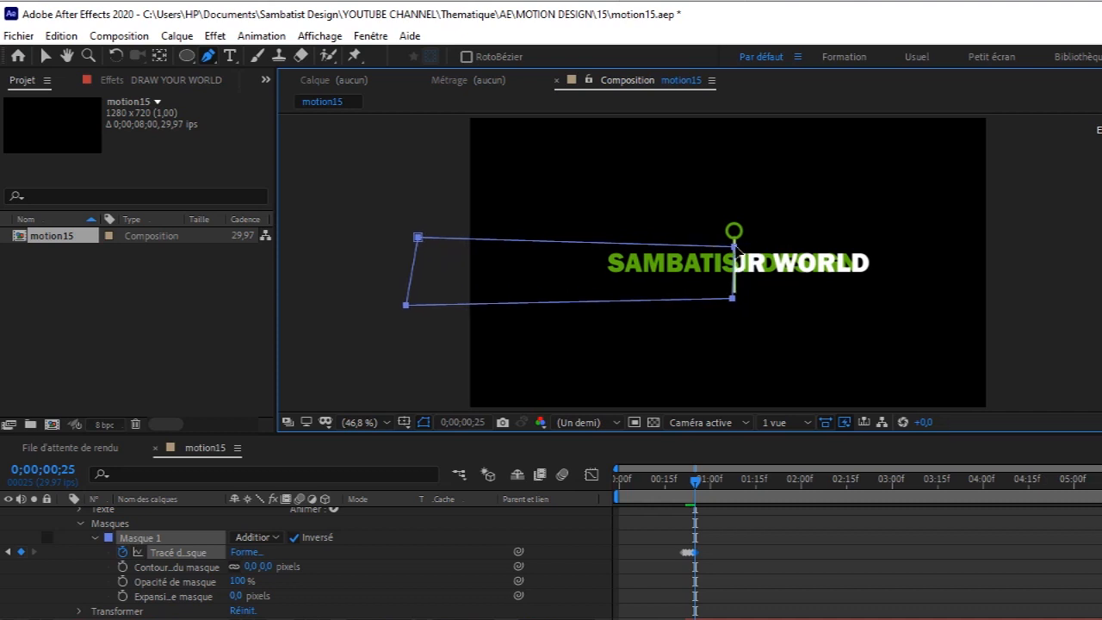
Keep the DRAW YOUR WORLD mask edge on the line at each frame from 0;00;00;26 to 0;00;00;29, uncovering the whole text
key(Page_Down)
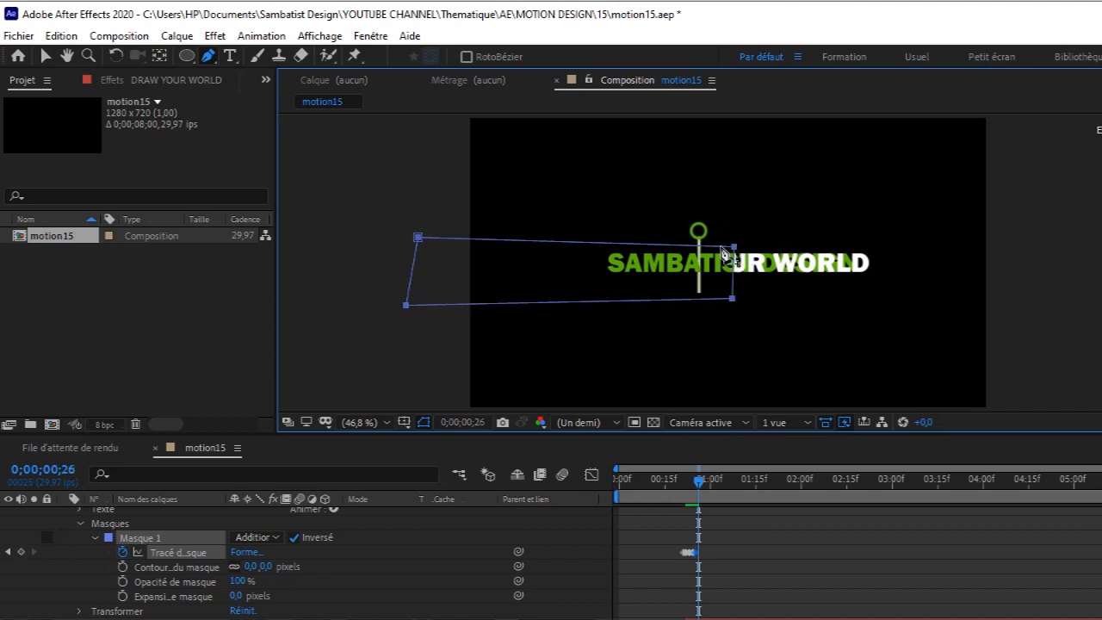
drag(734, 247, 700, 247)
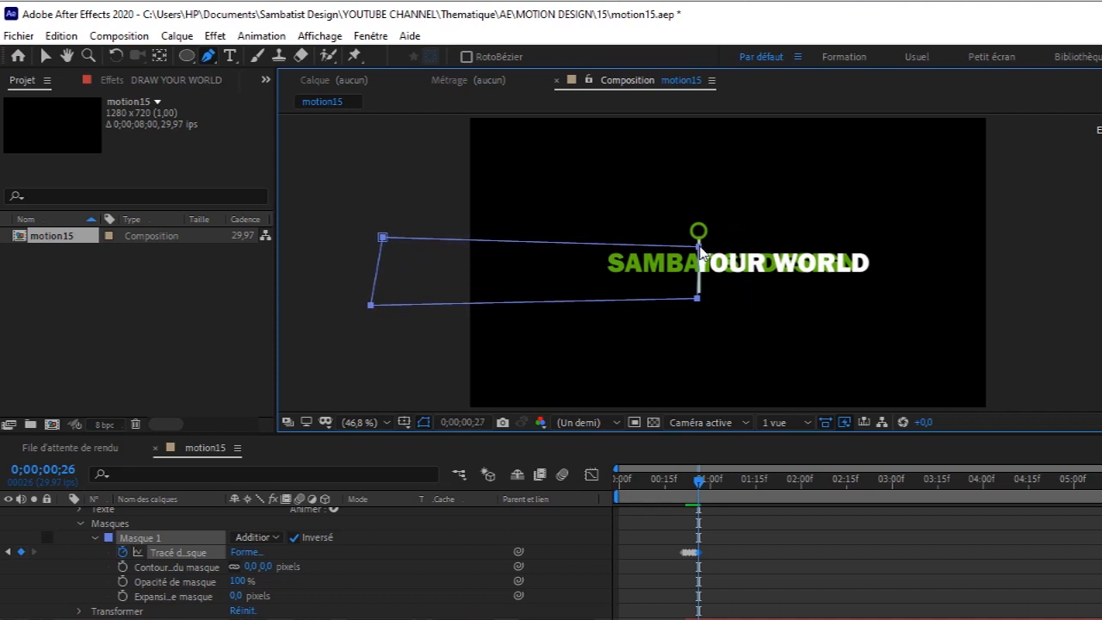
key(Page_Down)
drag(699, 245, 654, 246)
key(Page_Down)
drag(665, 247, 631, 251)
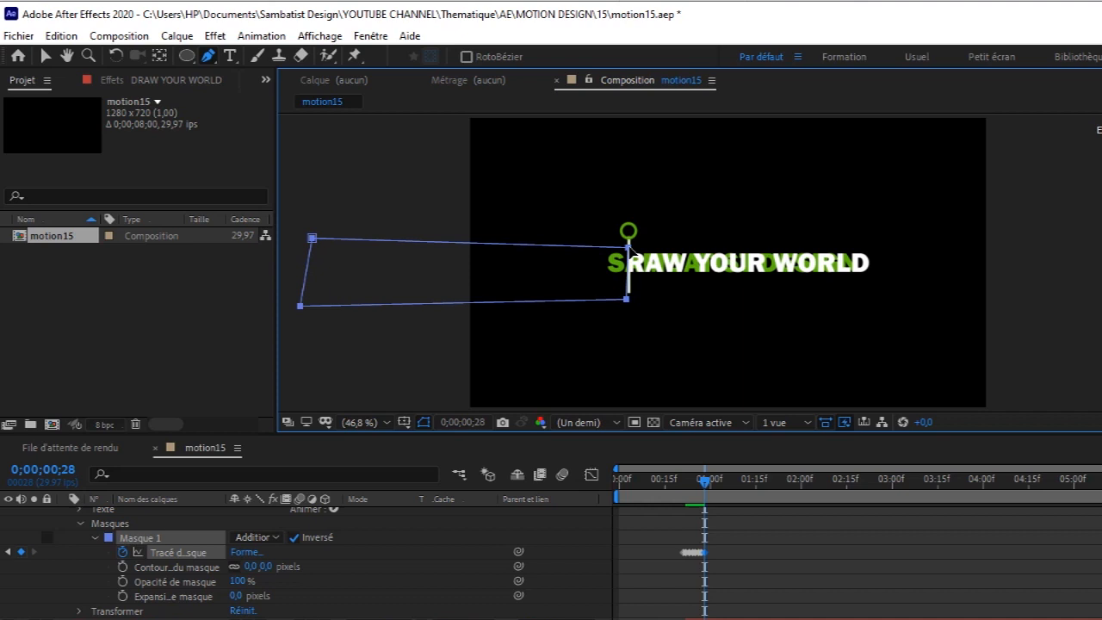
key(Page_Down)
drag(628, 249, 594, 250)
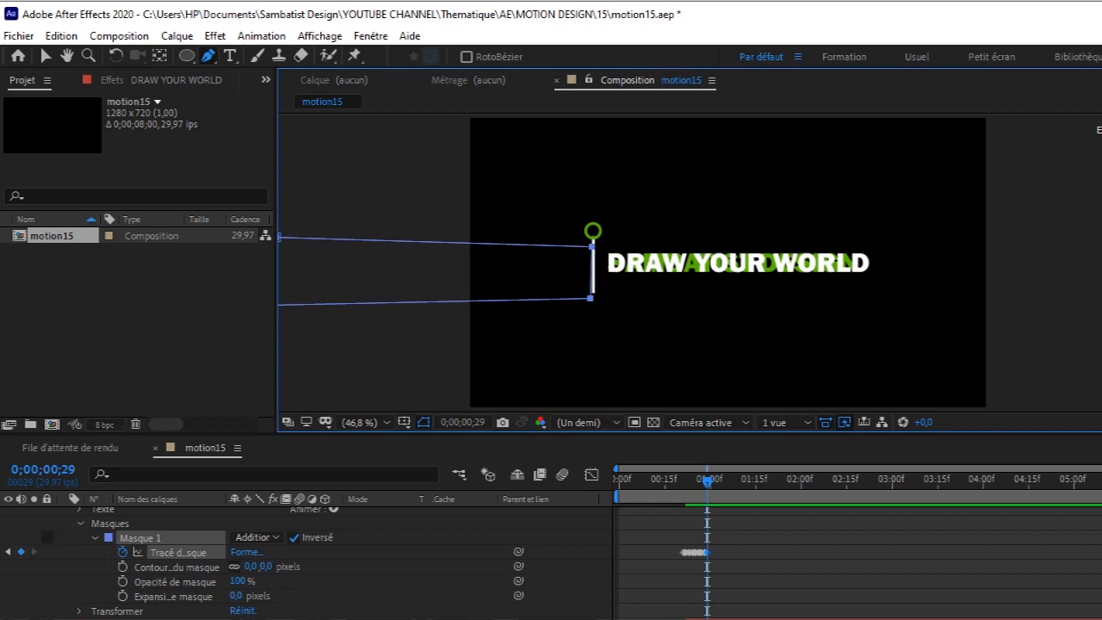
Try trimming the start of the SAMBATIST DESIGN layer to 0;00;00;23 and compare the frames from 0;00;00;21 to 0;00;00;23
scroll(301, 560, up, 1)
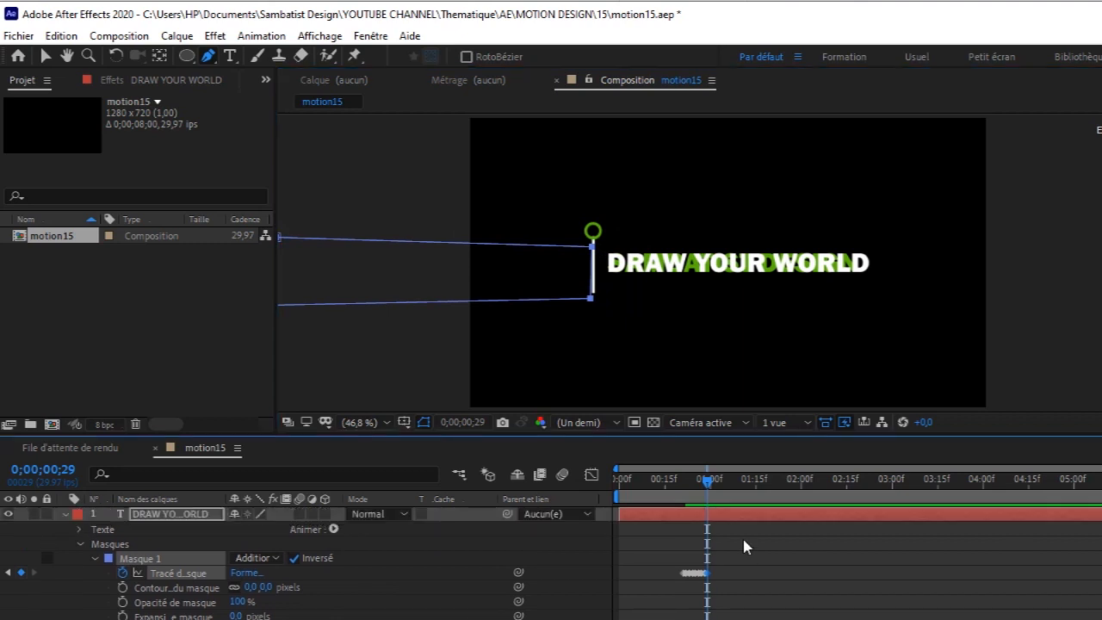
mouse_move(708, 480)
mouse_down()
mouse_move(667, 489)
mouse_move(713, 496)
mouse_up()
drag(708, 486, 686, 490)
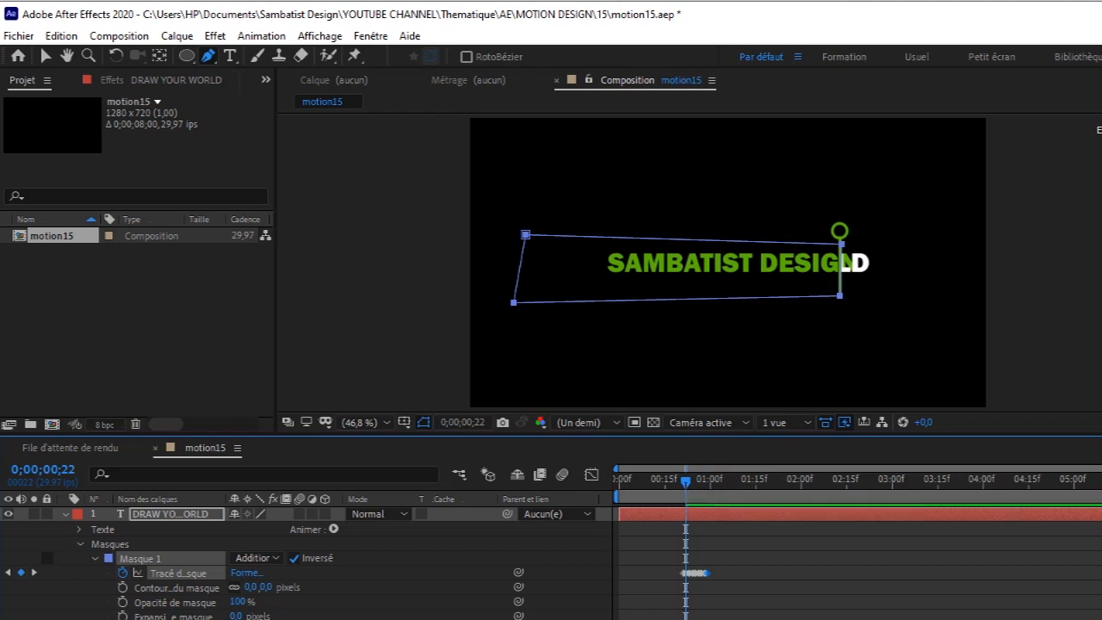
scroll(310, 560, down, 5)
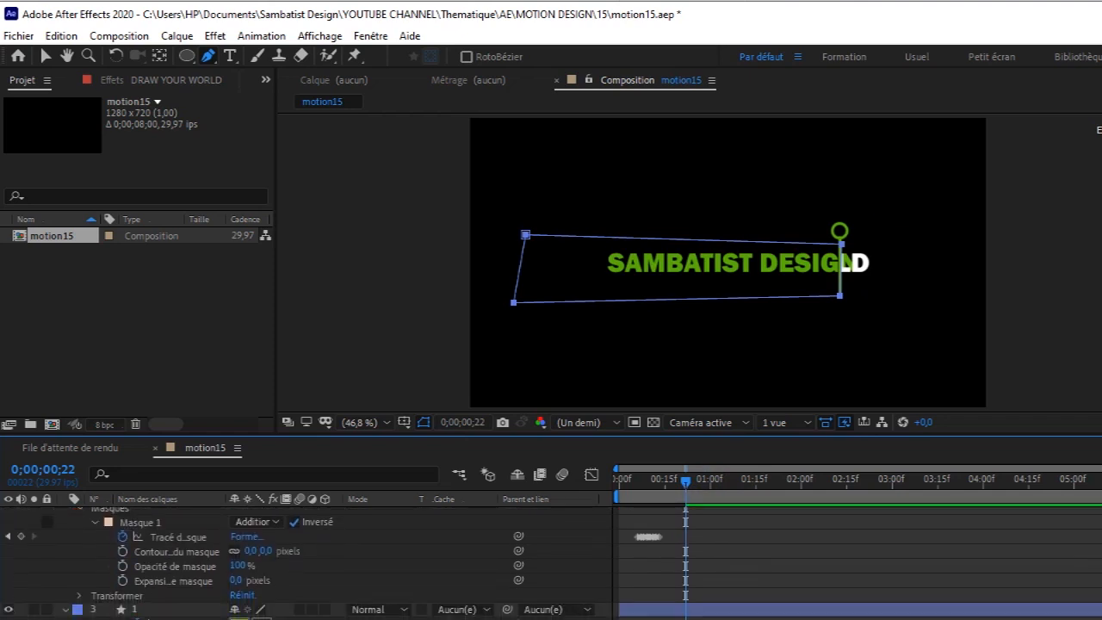
scroll(310, 560, up, 1)
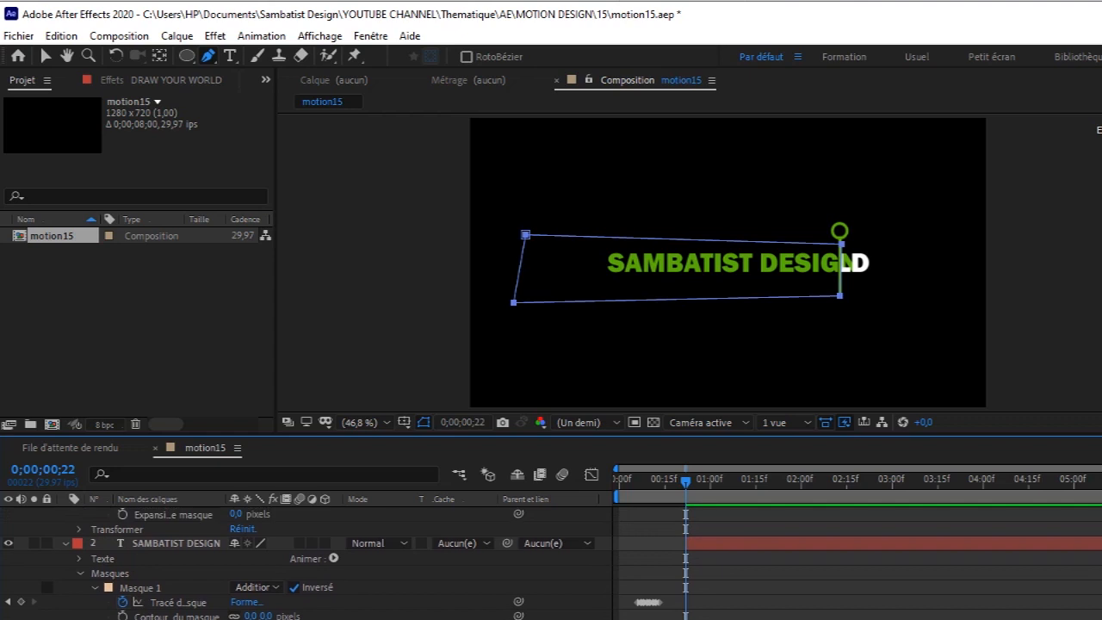
click(695, 550)
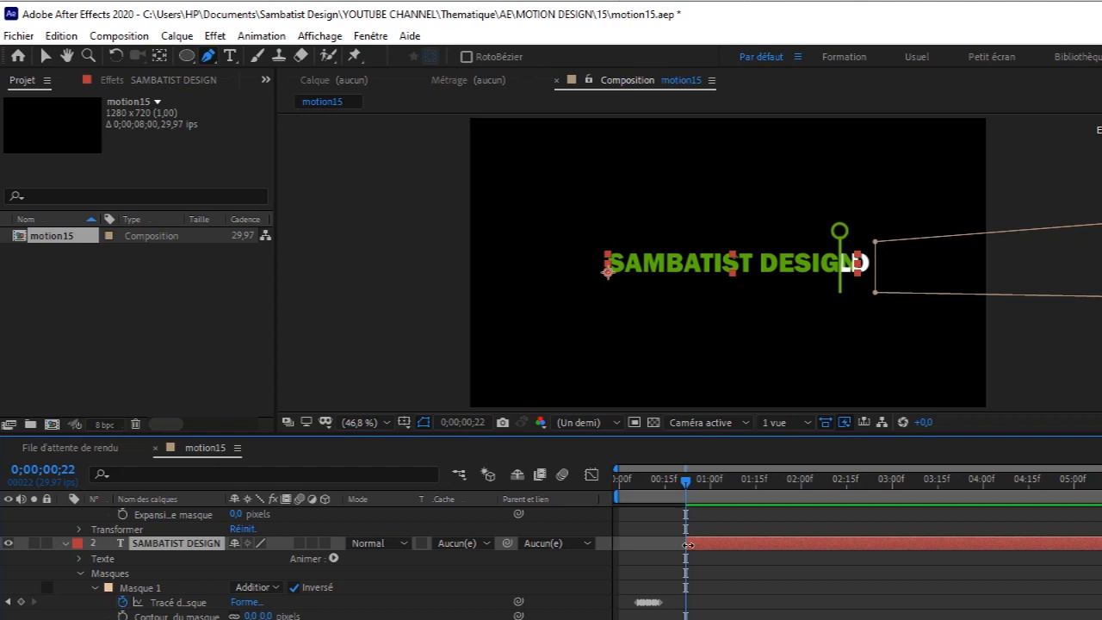
drag(688, 545, 693, 545)
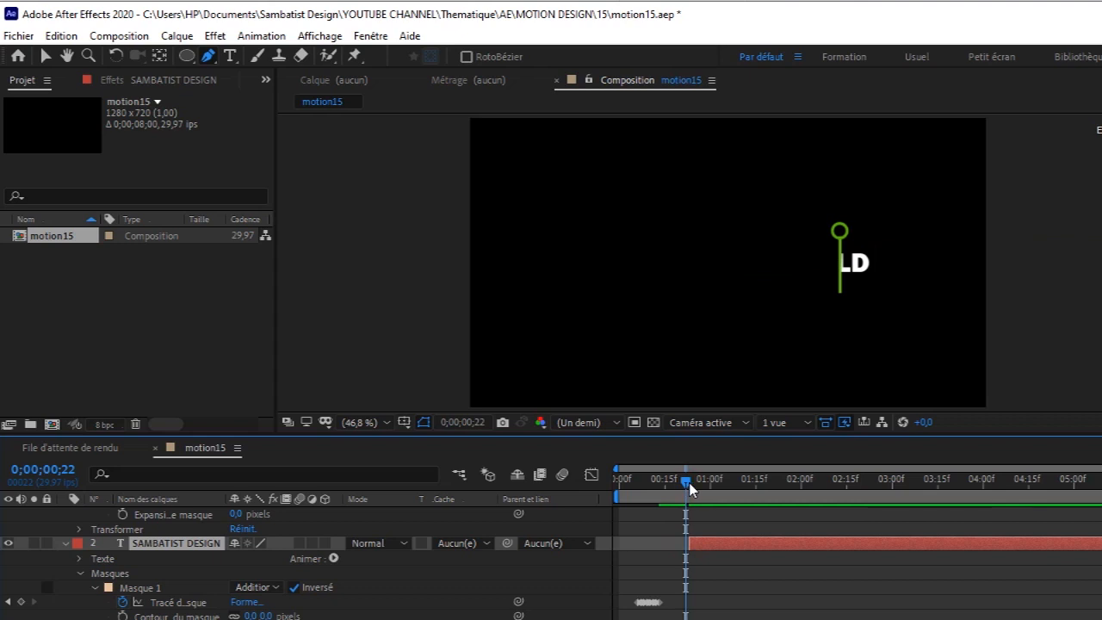
drag(689, 487, 693, 488)
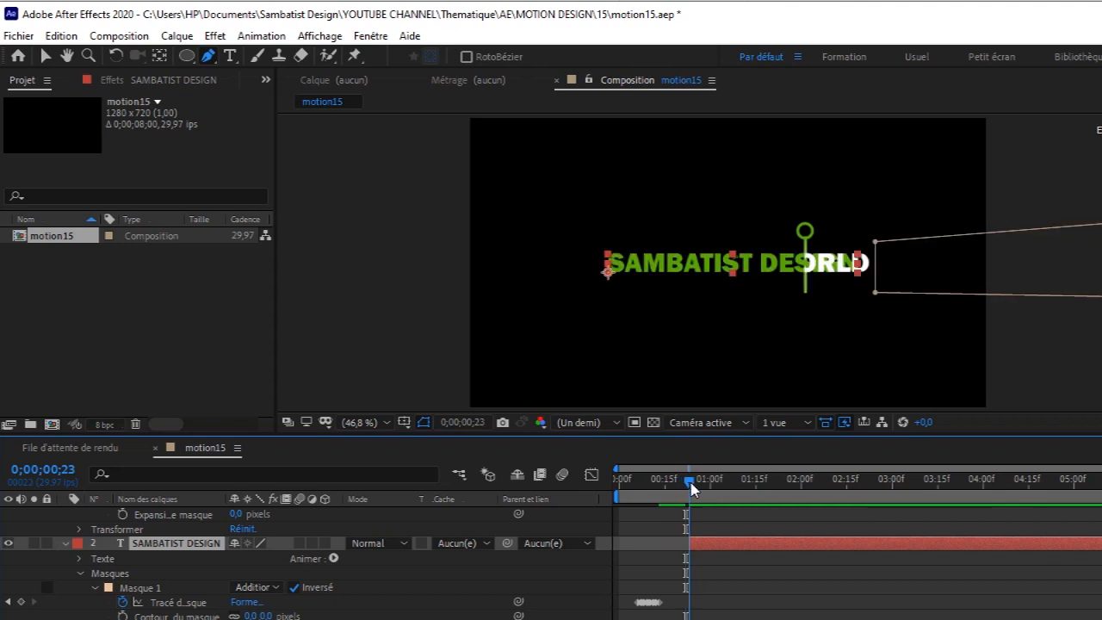
drag(692, 488, 688, 489)
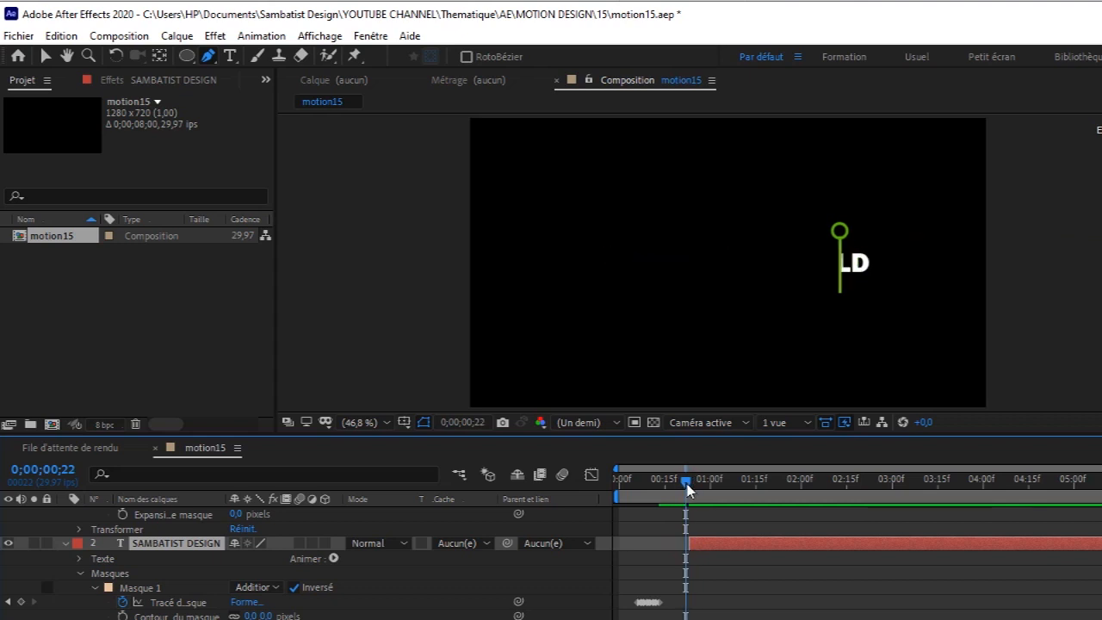
mouse_move(689, 490)
mouse_down()
mouse_move(700, 488)
mouse_move(620, 505)
mouse_move(686, 502)
mouse_up()
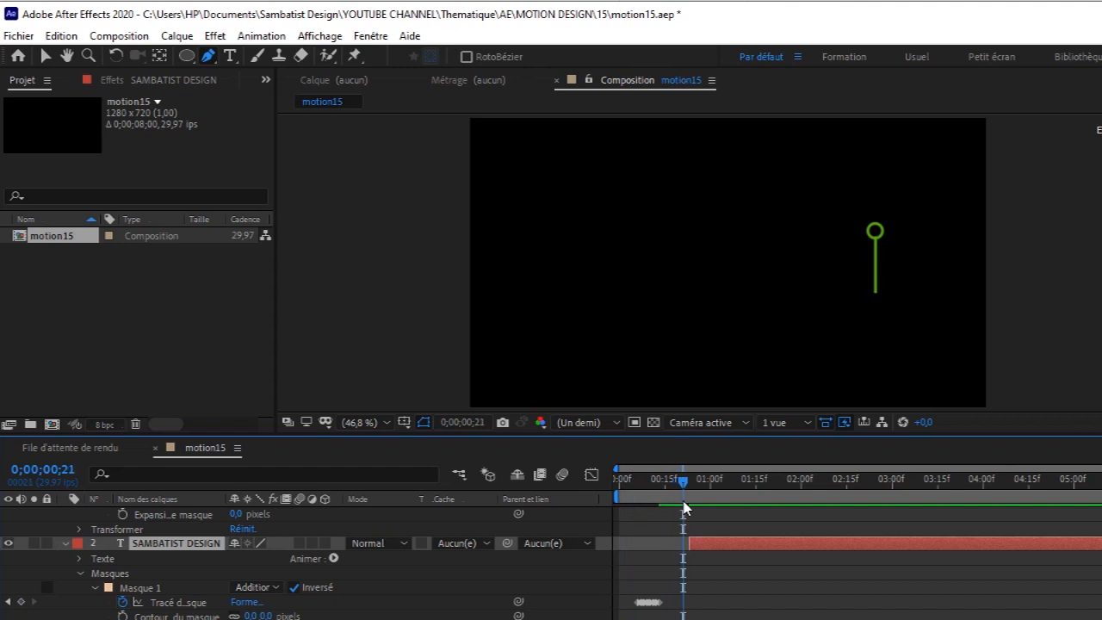
mouse_move(684, 506)
mouse_down()
mouse_move(685, 495)
mouse_move(633, 495)
mouse_move(687, 497)
mouse_up()
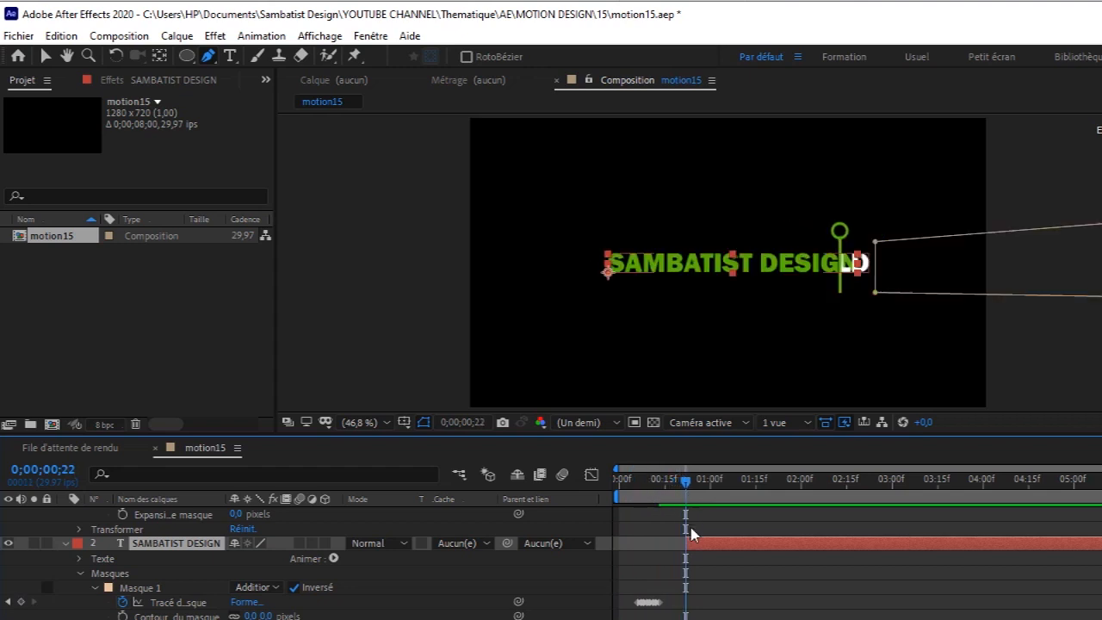
Extend the start of the SAMBATIST DESIGN layer back to 0;00;00;00 and trim its end to 0;00;00;22
drag(687, 543, 623, 546)
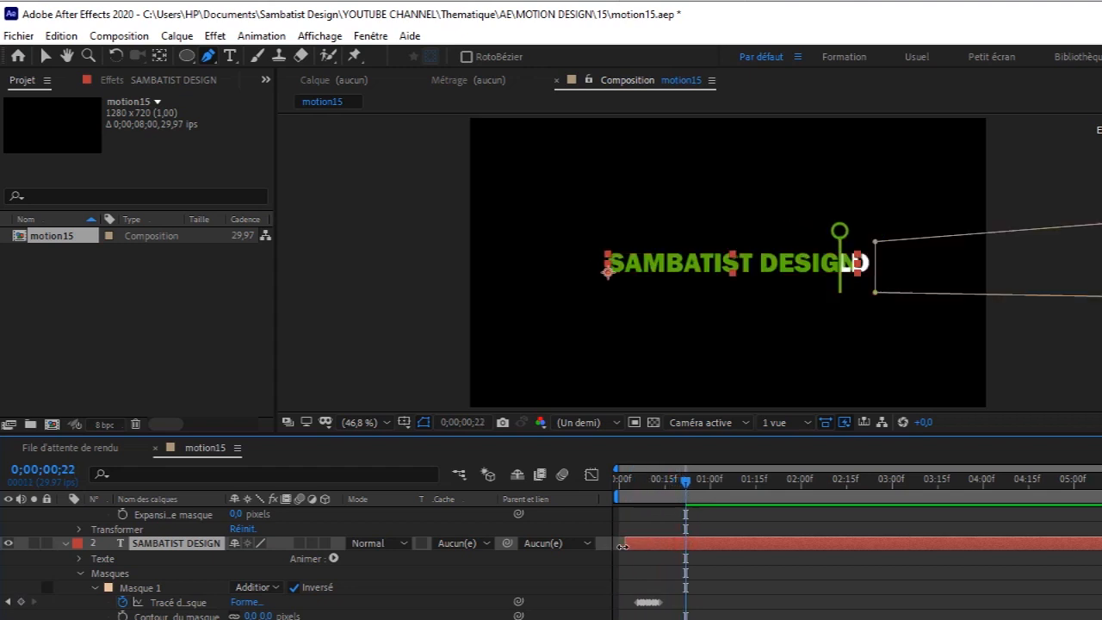
mouse_move(686, 493)
mouse_down()
mouse_move(611, 503)
mouse_move(687, 504)
mouse_up()
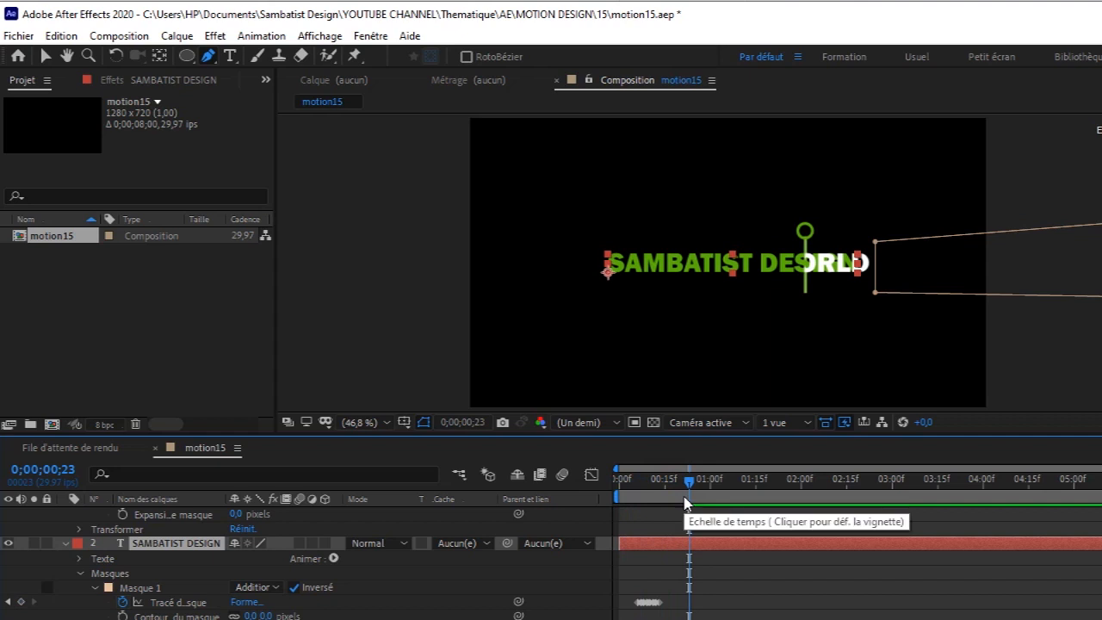
key(Page_Up)
key(Page_Up)
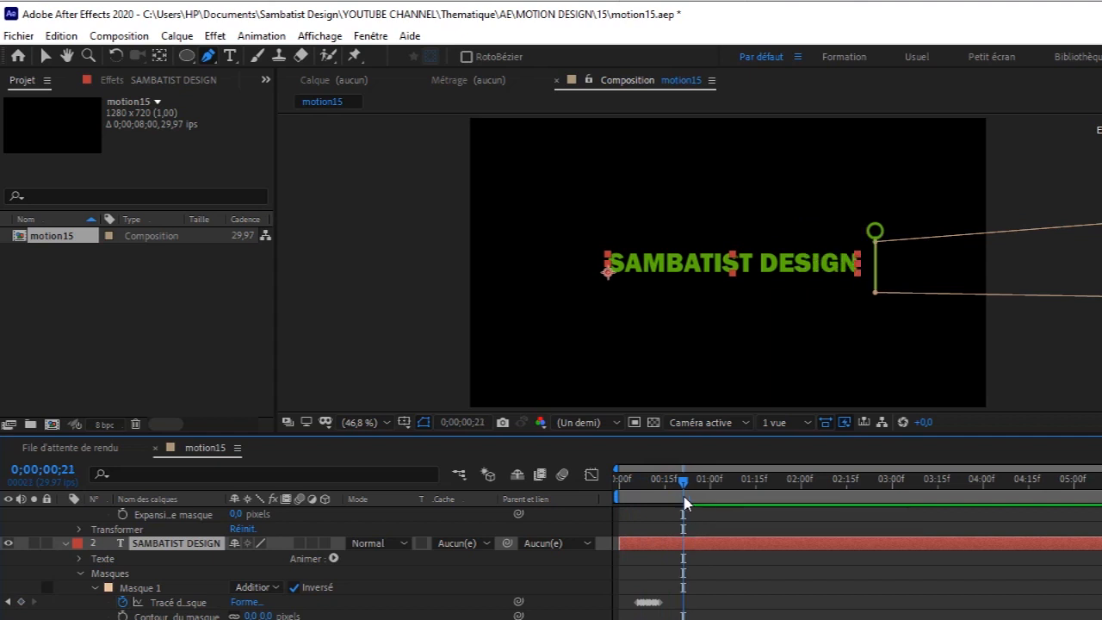
key(Page_Up)
key(Page_Down)
key(Page_Down)
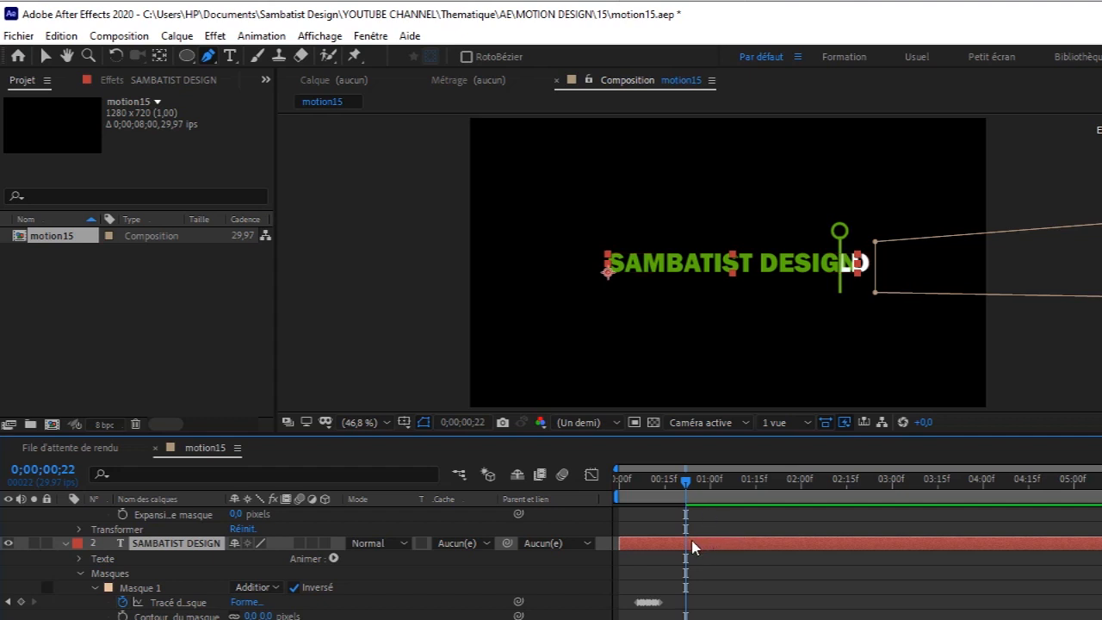
drag(1048, 564, 691, 548)
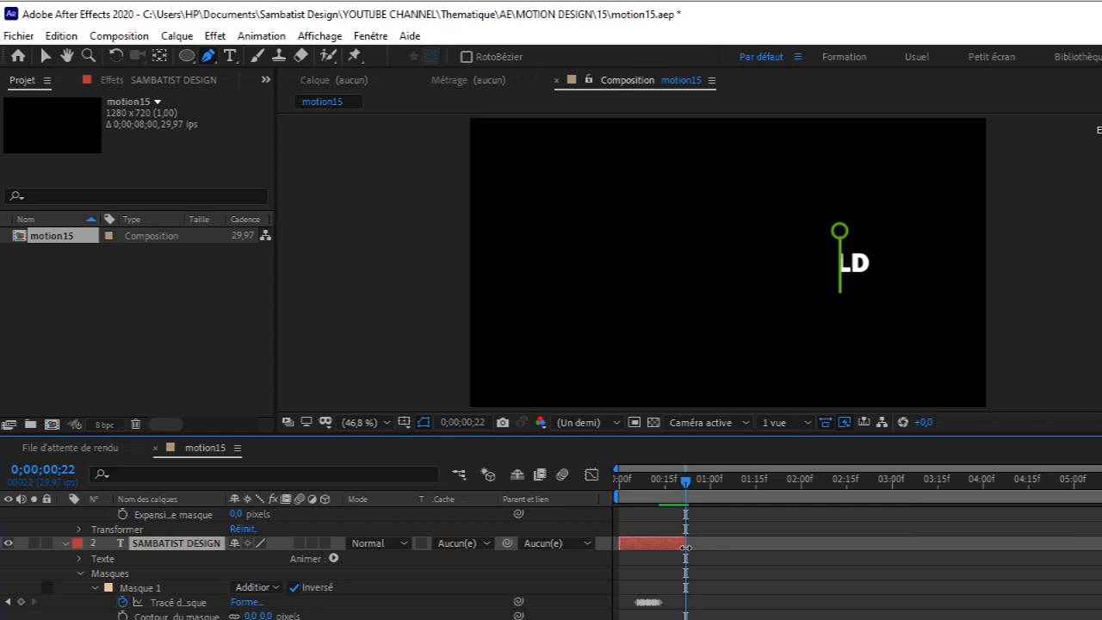
Scrub the composition from 0;00;00;00 to 0;00;02;00 to check the text reveals and the layers' keyframes
mouse_move(686, 482)
mouse_down()
mouse_move(714, 484)
mouse_move(554, 487)
mouse_move(541, 475)
mouse_up()
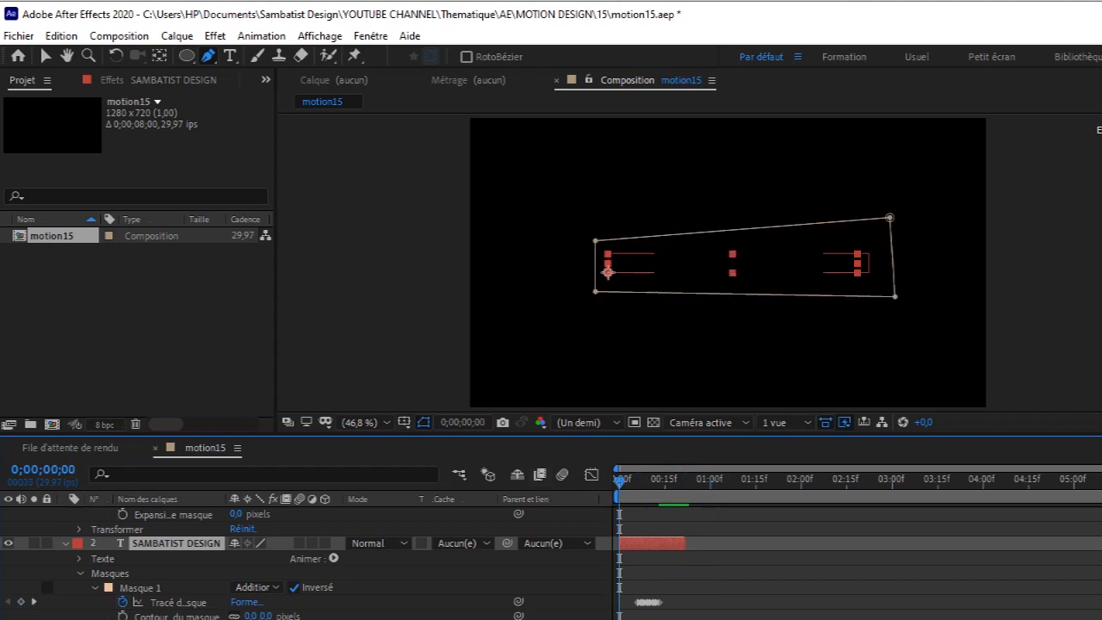
scroll(551, 563, up, 4)
scroll(551, 563, down, 3)
scroll(551, 563, down, 2)
scroll(551, 563, up, 5)
scroll(641, 497, down, 3)
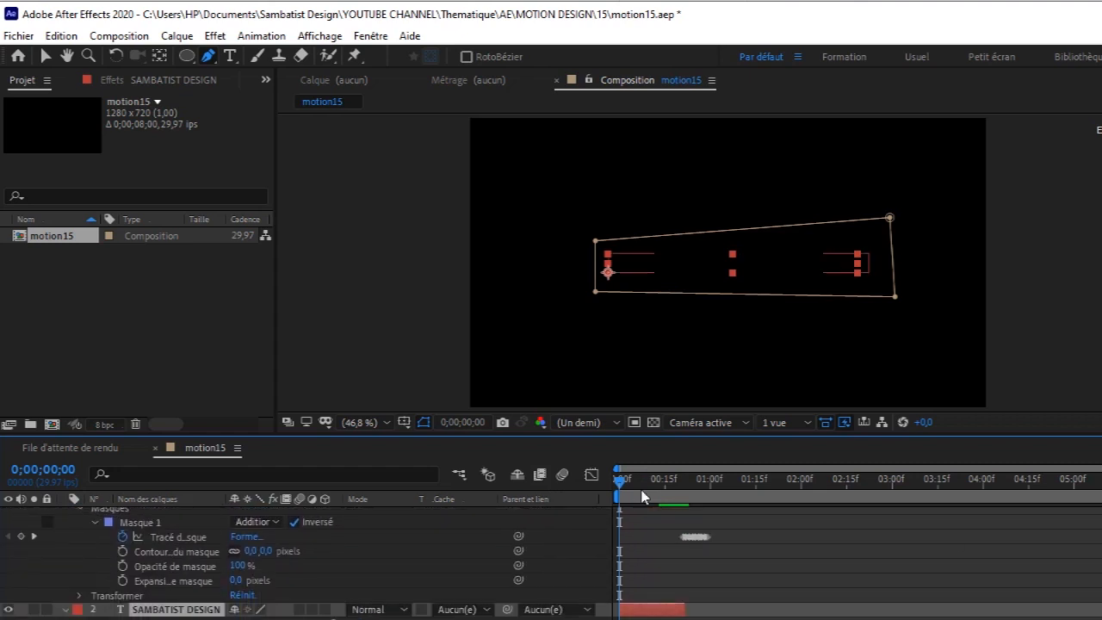
drag(622, 488, 713, 504)
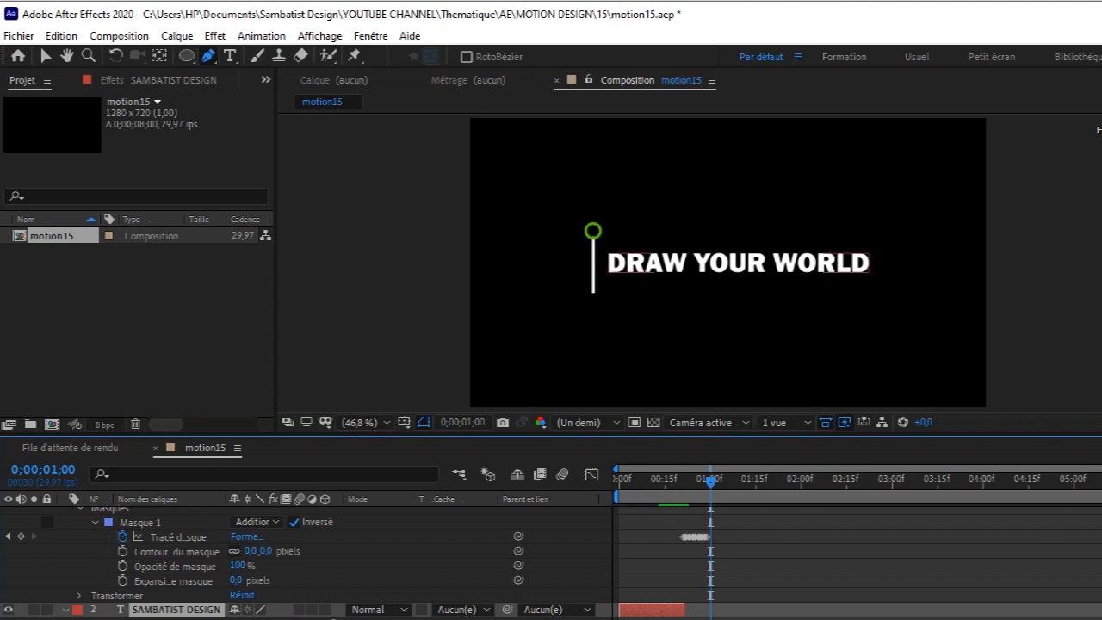
scroll(297, 560, down, 1)
scroll(861, 552, down, 3)
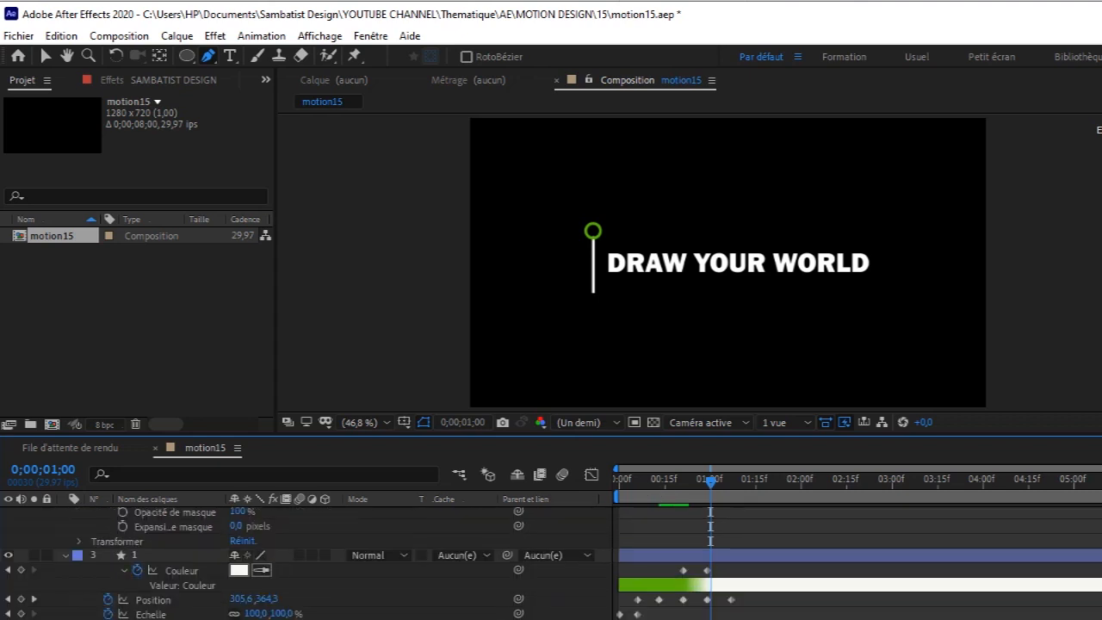
drag(711, 481, 801, 497)
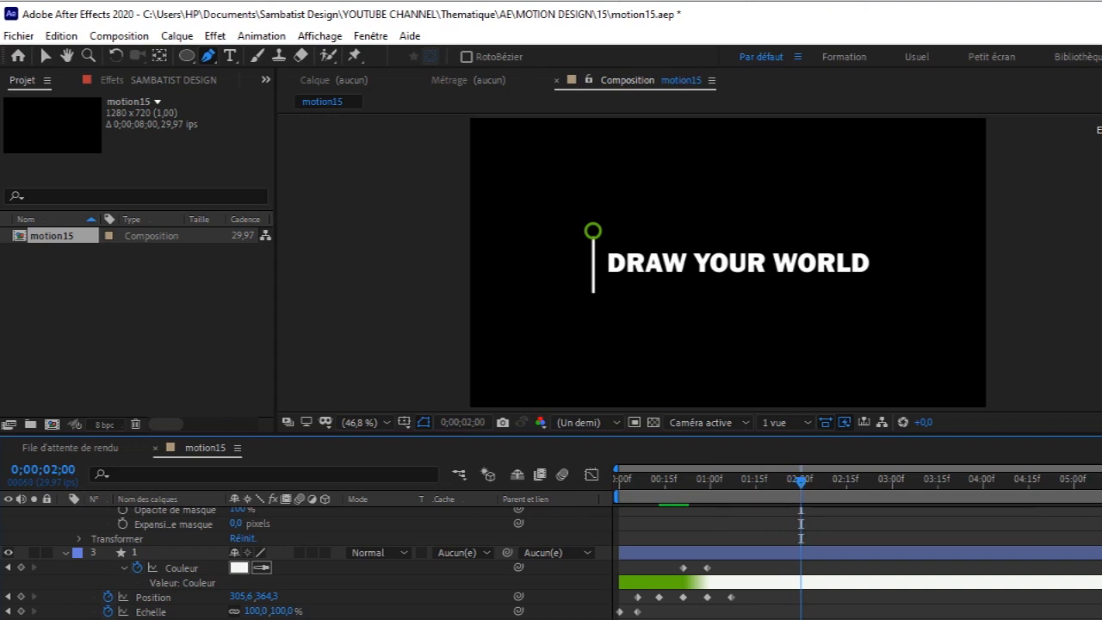
Collapse the properties of the DRAW YOUR WORLD, SAMBATIST DESIGN and 1 layers
scroll(10, 558, up, 3)
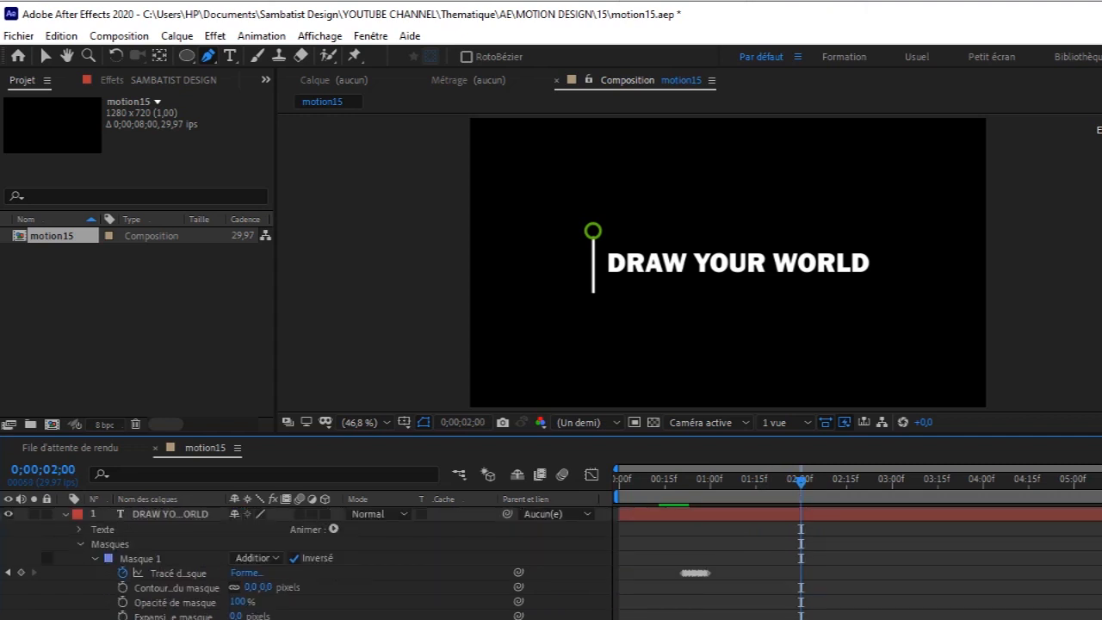
click(64, 514)
click(65, 531)
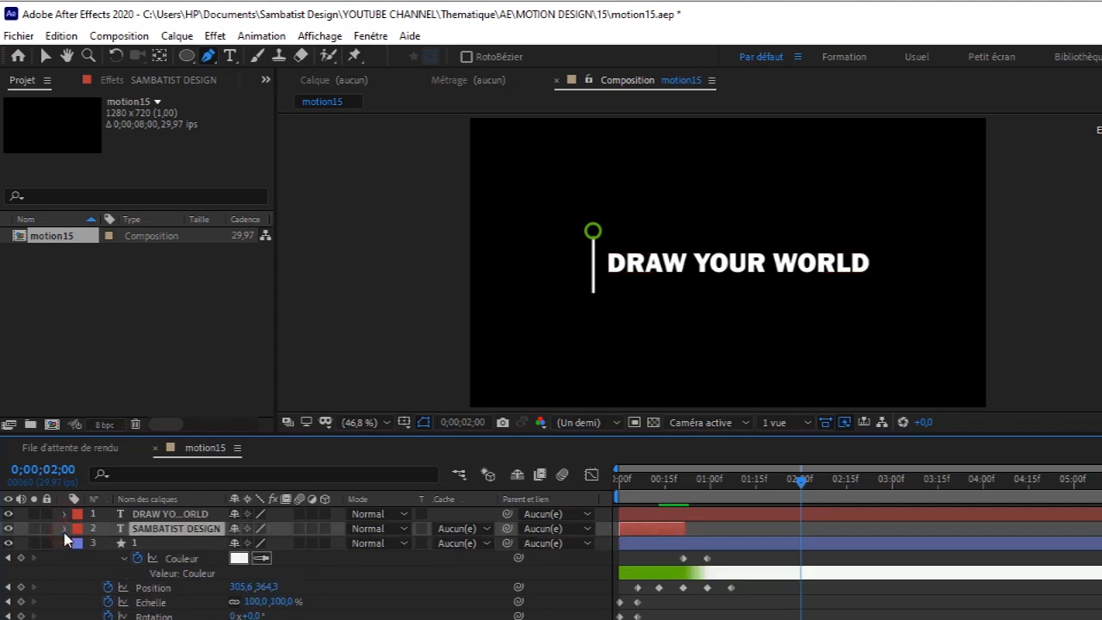
click(65, 544)
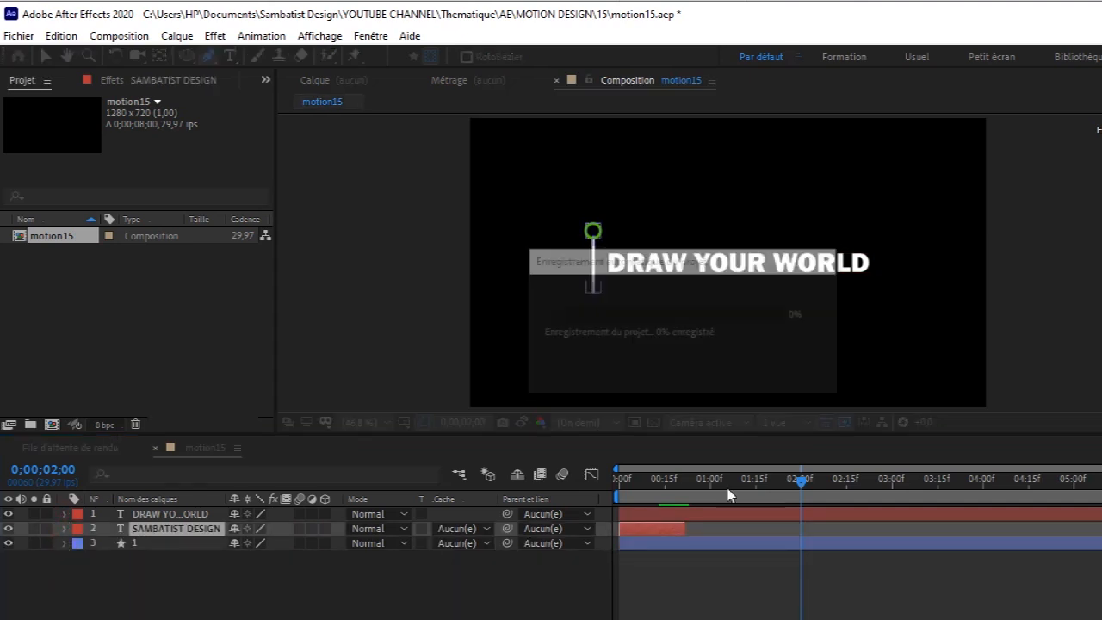
Play the composition from 0;00;00;00 and scrub to 0;00;02;00 to check the full animation
key(Home)
key(space)
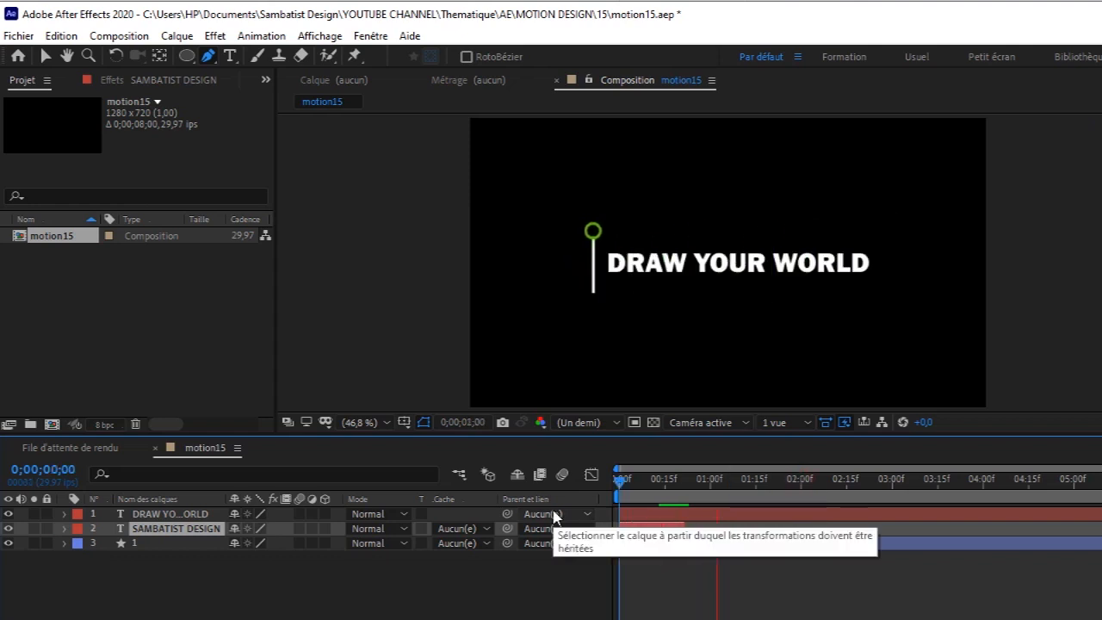
drag(738, 487, 803, 498)
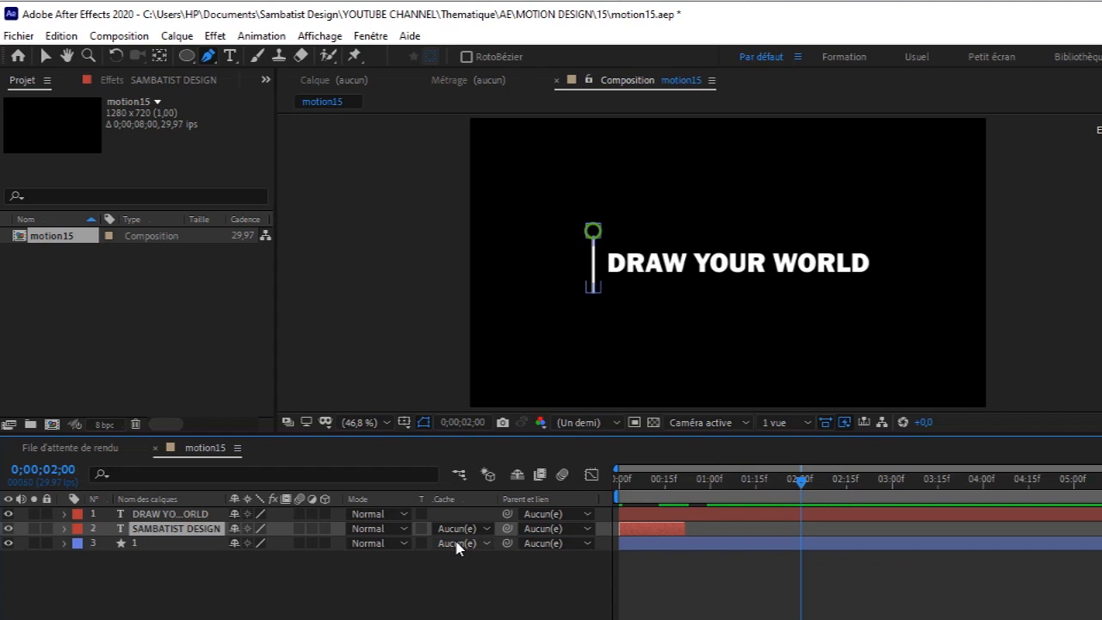
Split the DRAW YOUR WORLD, SAMBATIST DESIGN and 1 layers at 0;00;02;15 and delete the parts after it
click(182, 515)
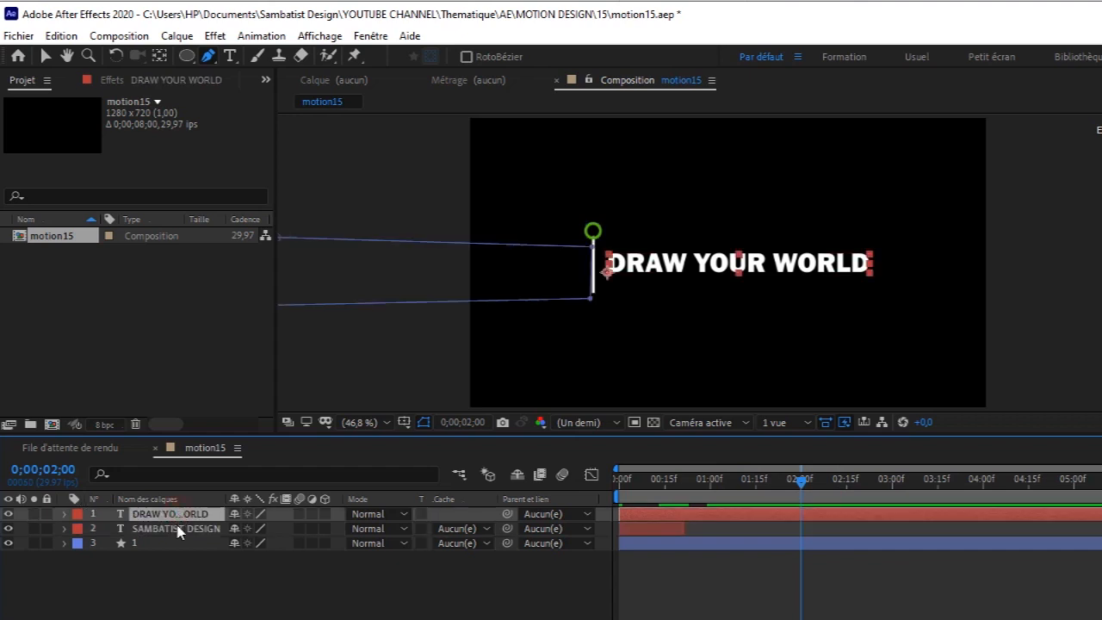
shift+click(175, 544)
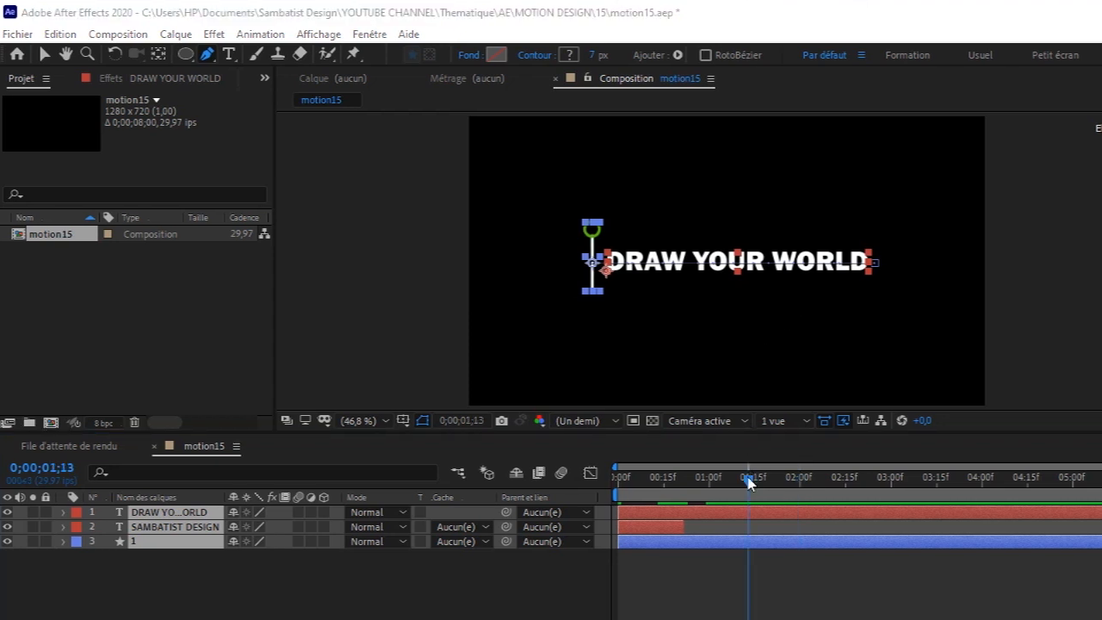
drag(766, 485, 846, 493)
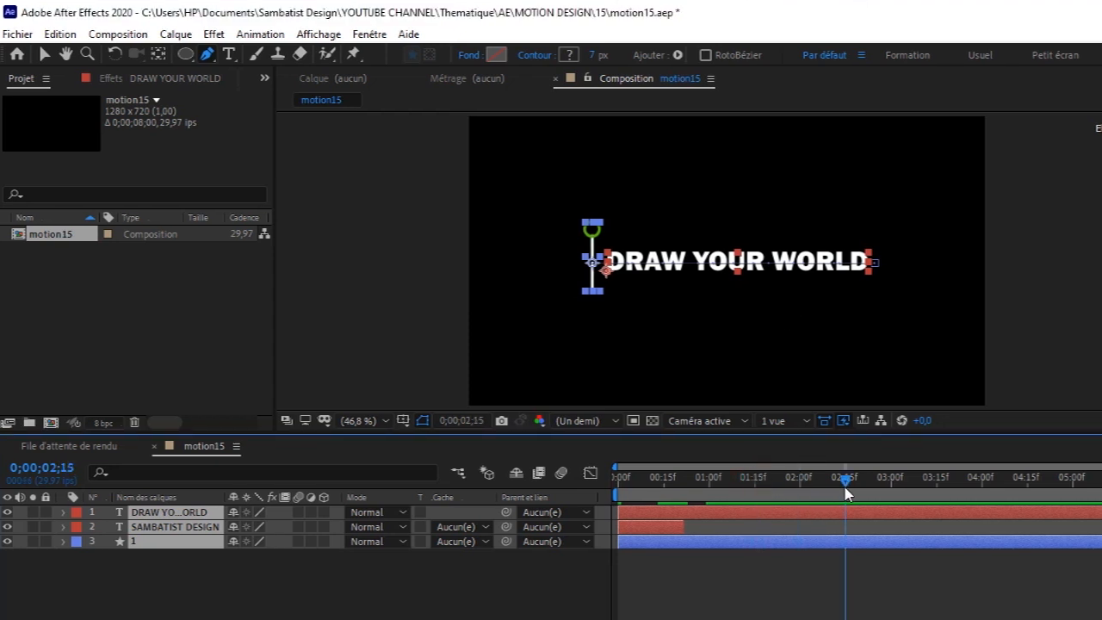
key(ctrl+shift+d)
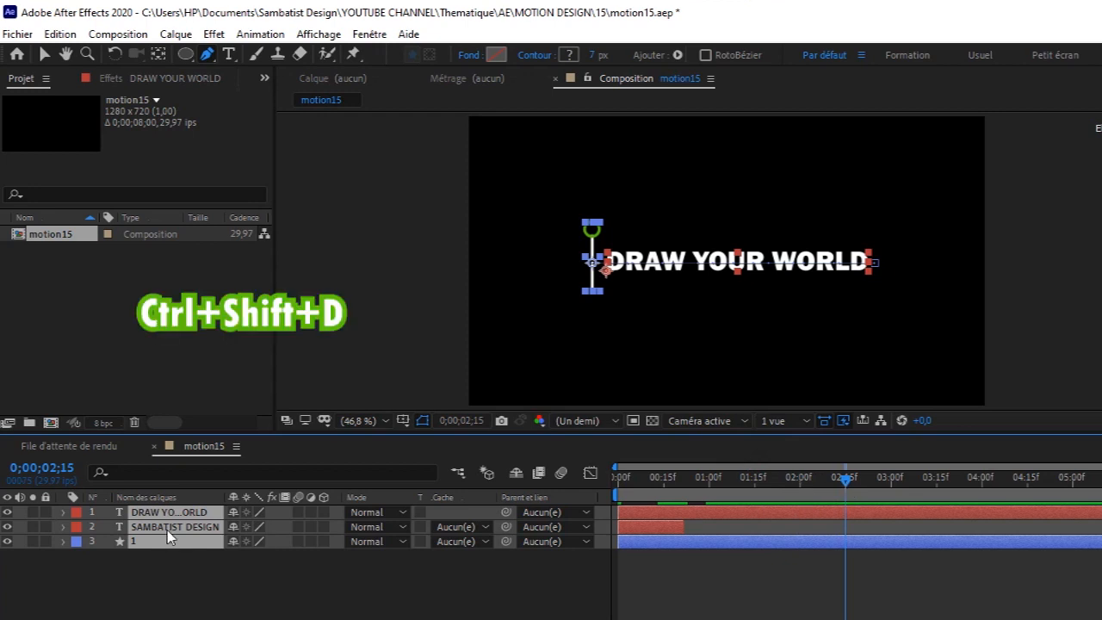
key(ctrl+shift+d)
key(Delete)
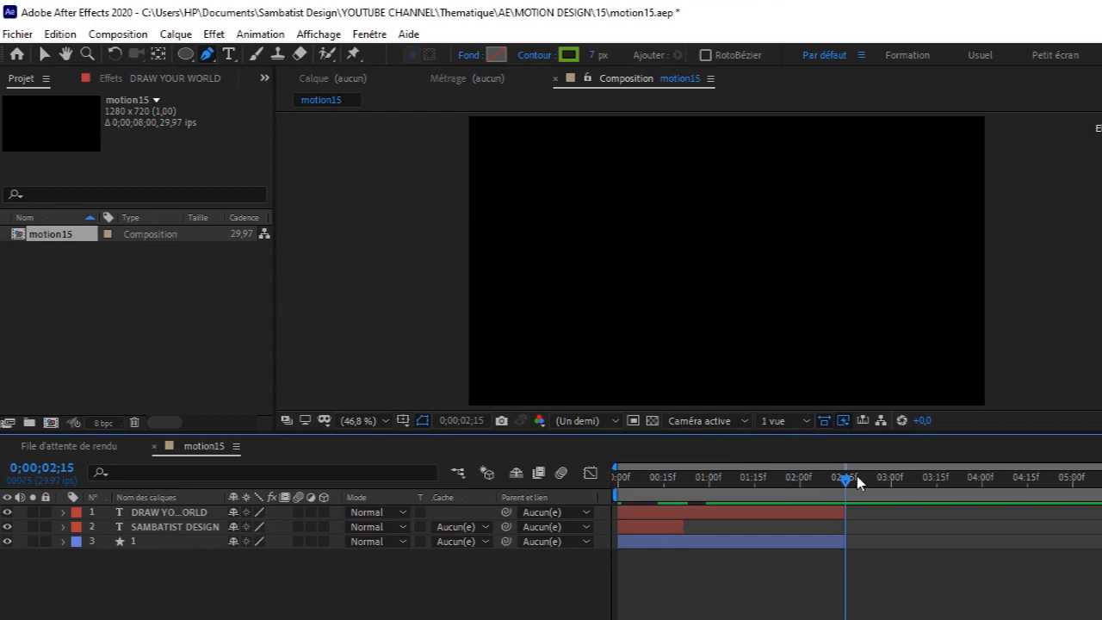
Play the shortened animation from the start twice to review both text reveals
key(Home)
key(space)
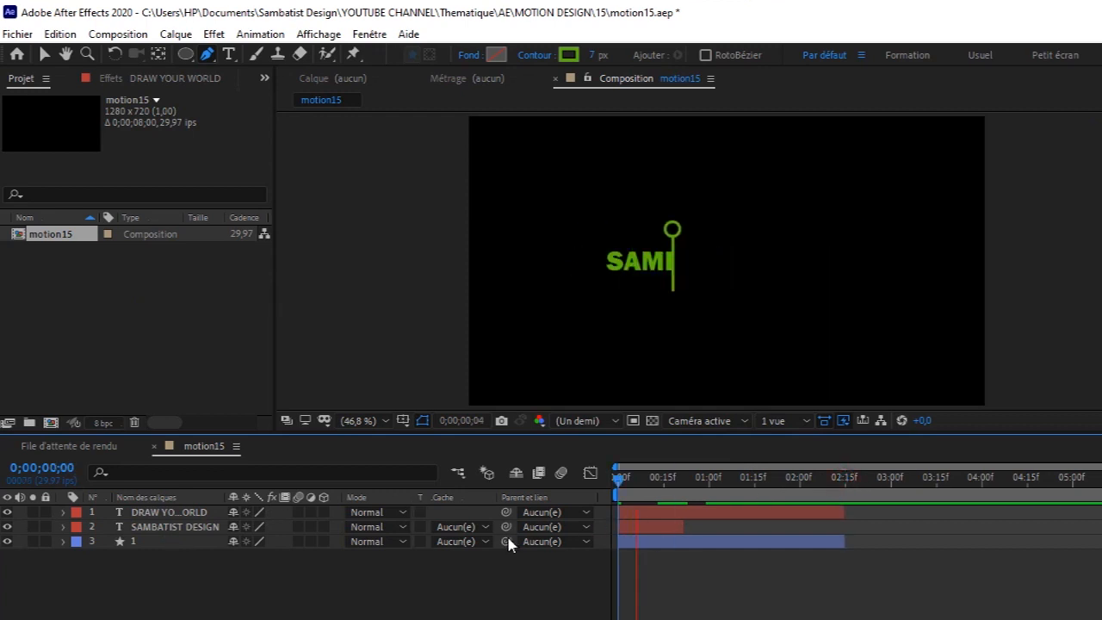
key(space)
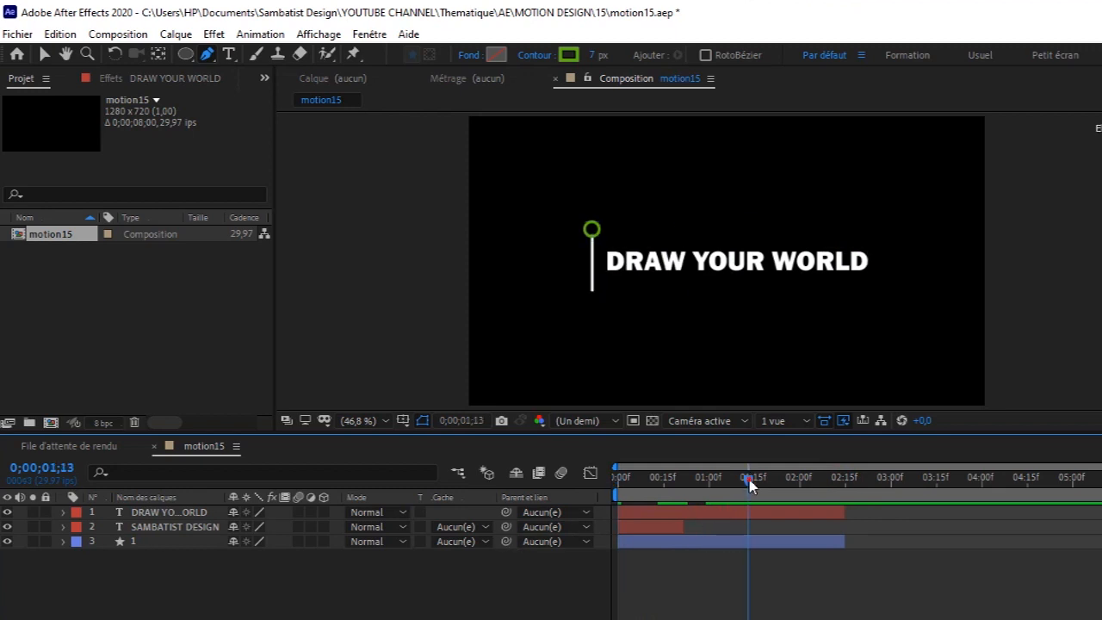
key(Home)
key(space)
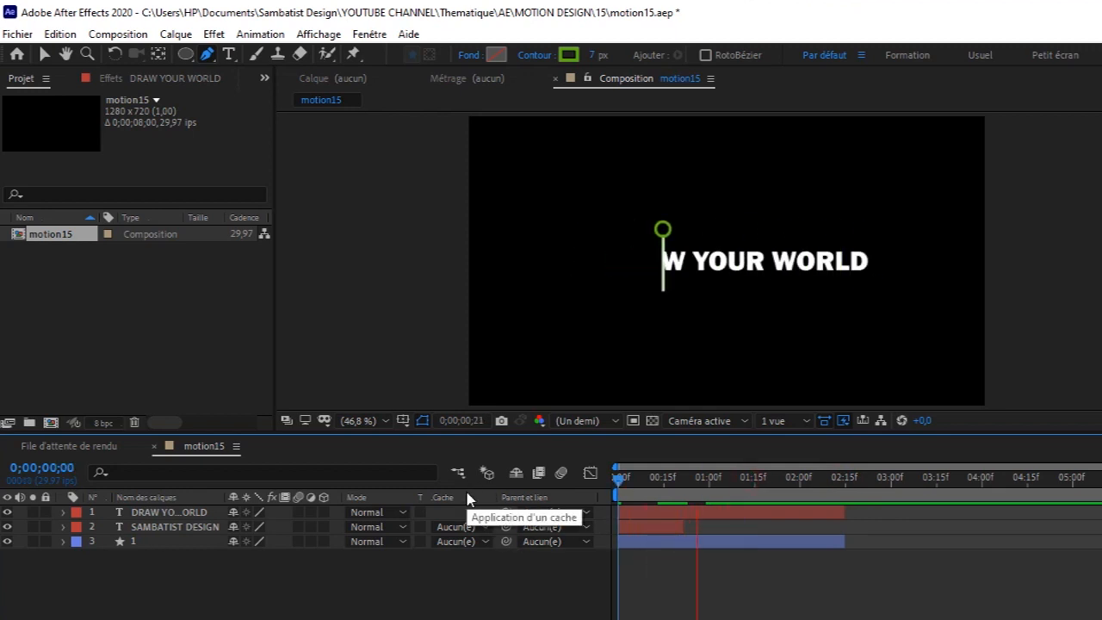
key(space)
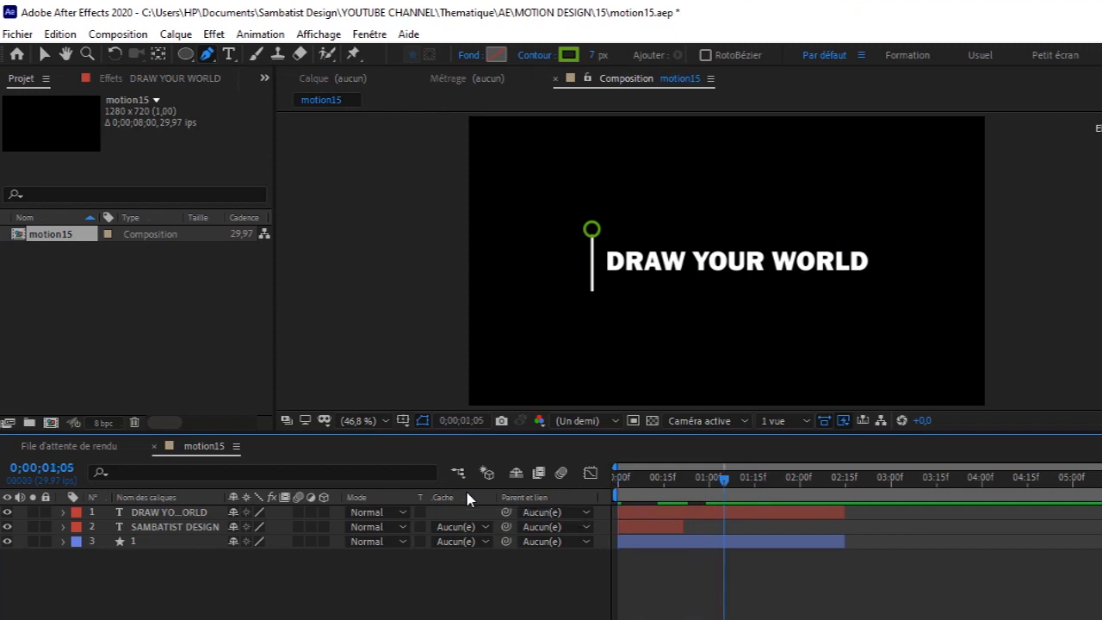
Try motion blur on all three layers and preview the animation from the start
click(194, 544)
shift+click(201, 511)
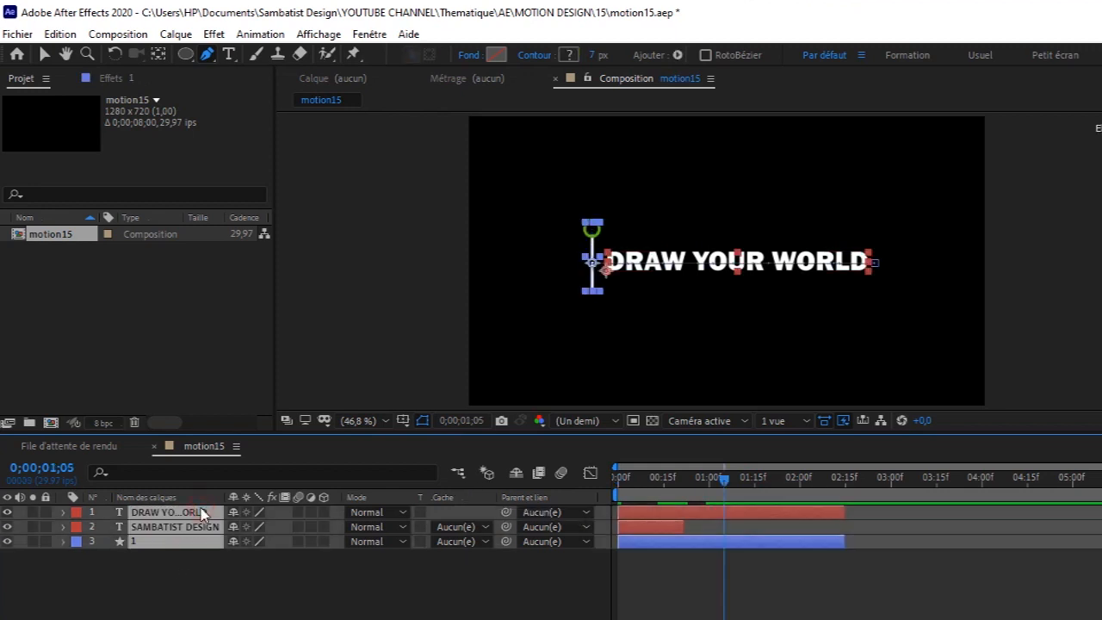
click(299, 513)
drag(724, 479, 524, 500)
key(space)
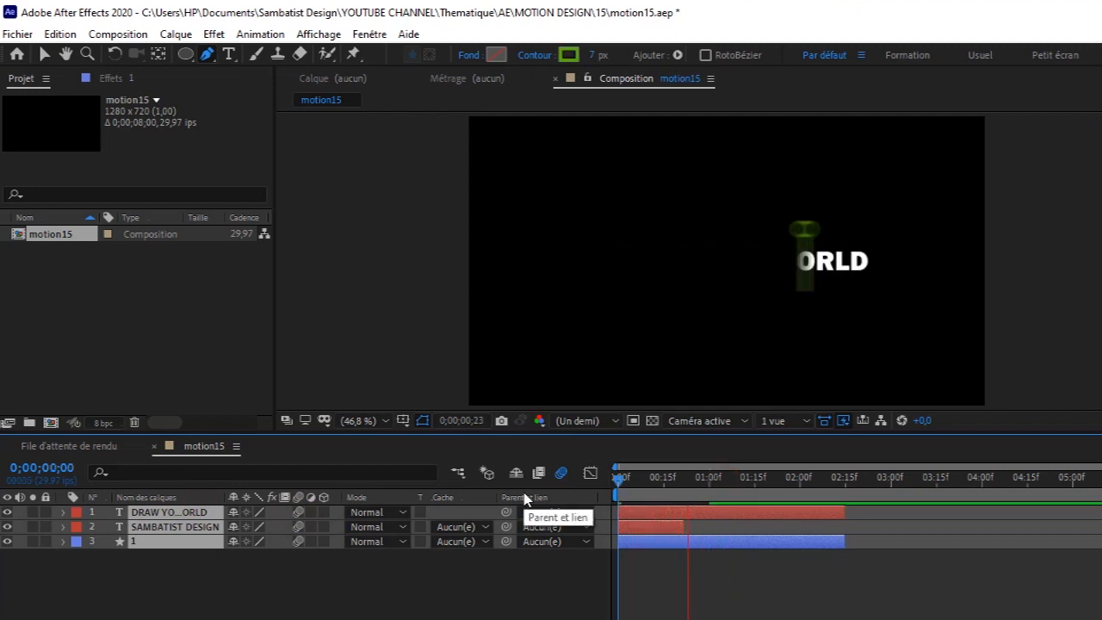
key(space)
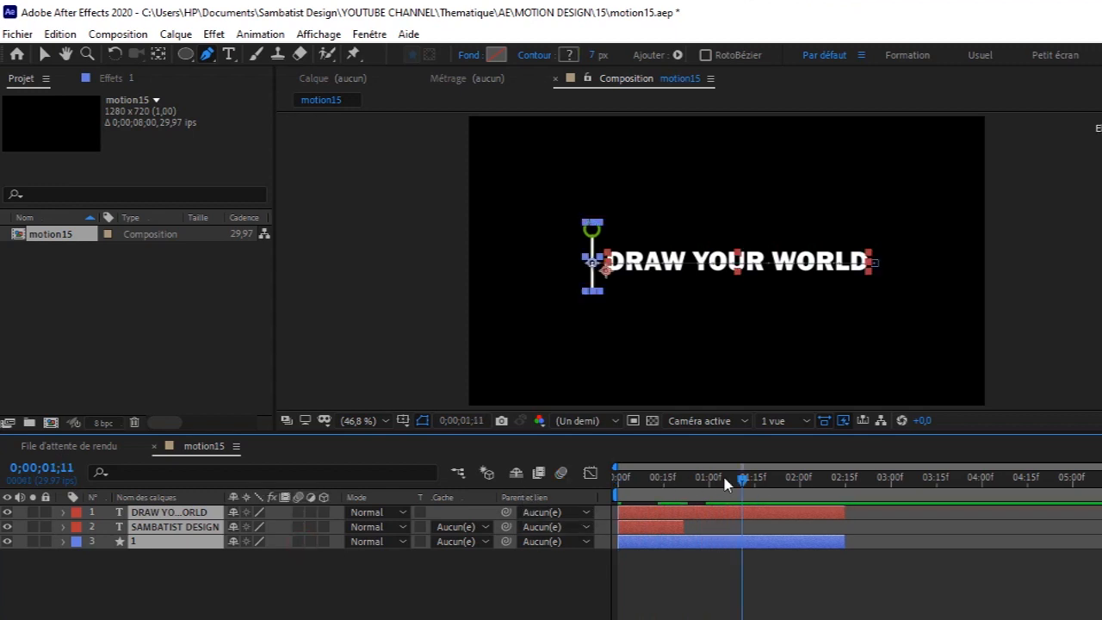
Play the animation from the start without motion blur for comparison
drag(744, 479, 633, 479)
key(Home)
key(space)
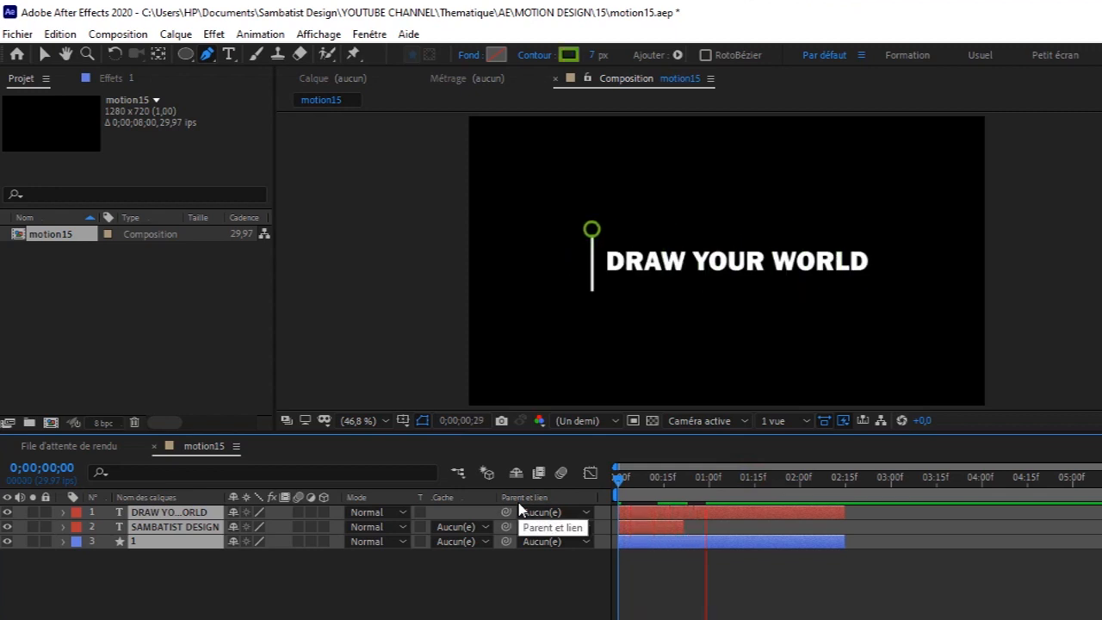
key(space)
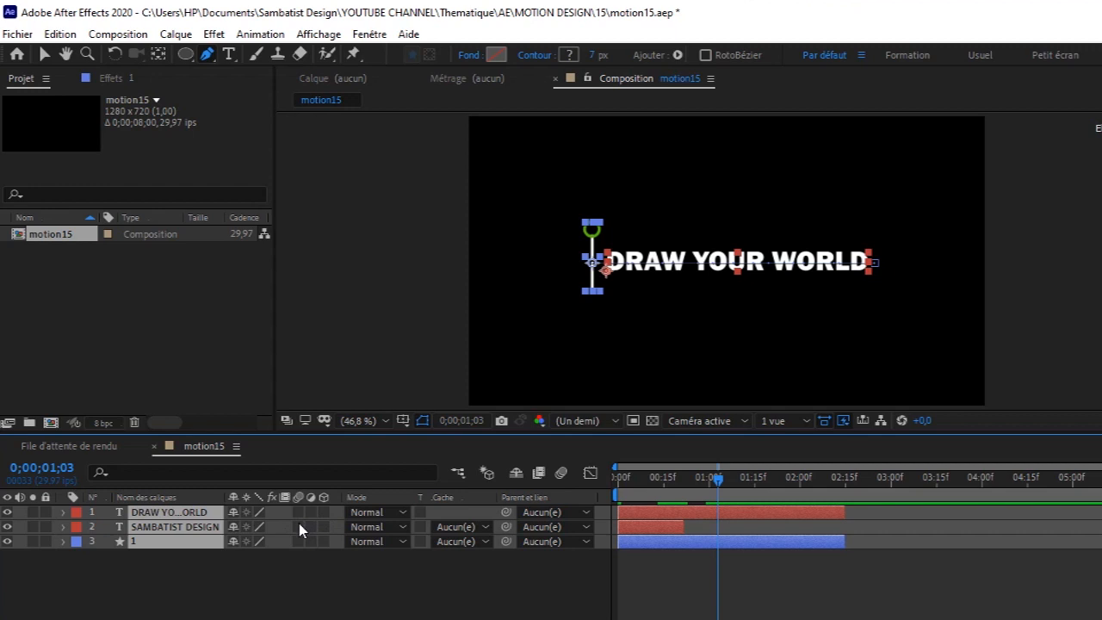
Enable motion blur for the composition and only the SAMBATIST DESIGN and DRAW YOUR WORLD layers, and preview it from the start
click(287, 582)
click(298, 526)
click(298, 511)
click(560, 472)
key(Home)
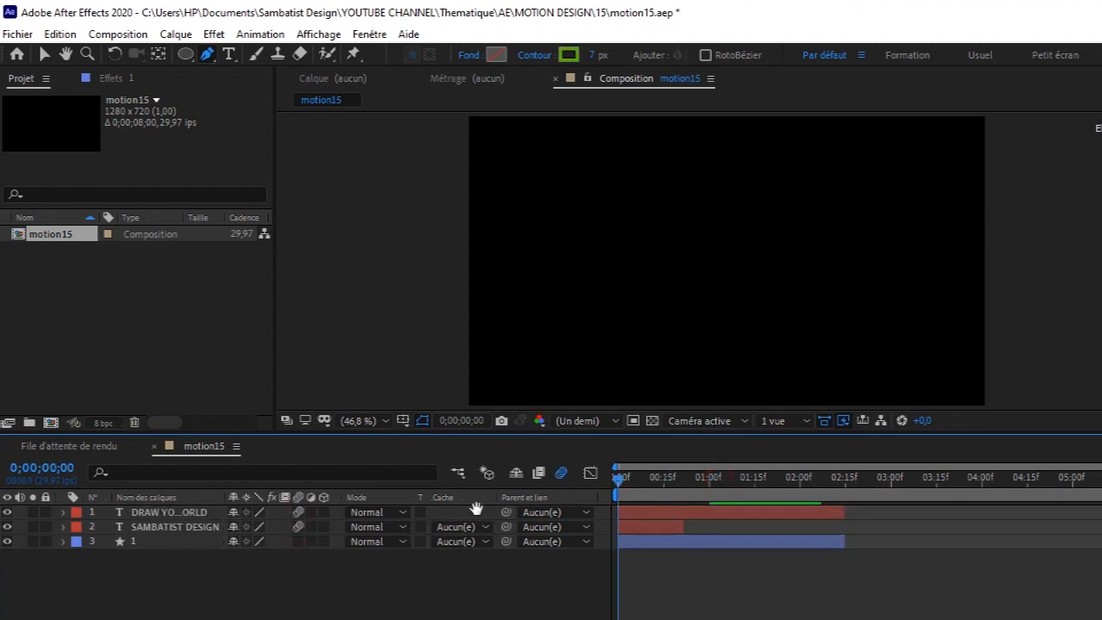
key(space)
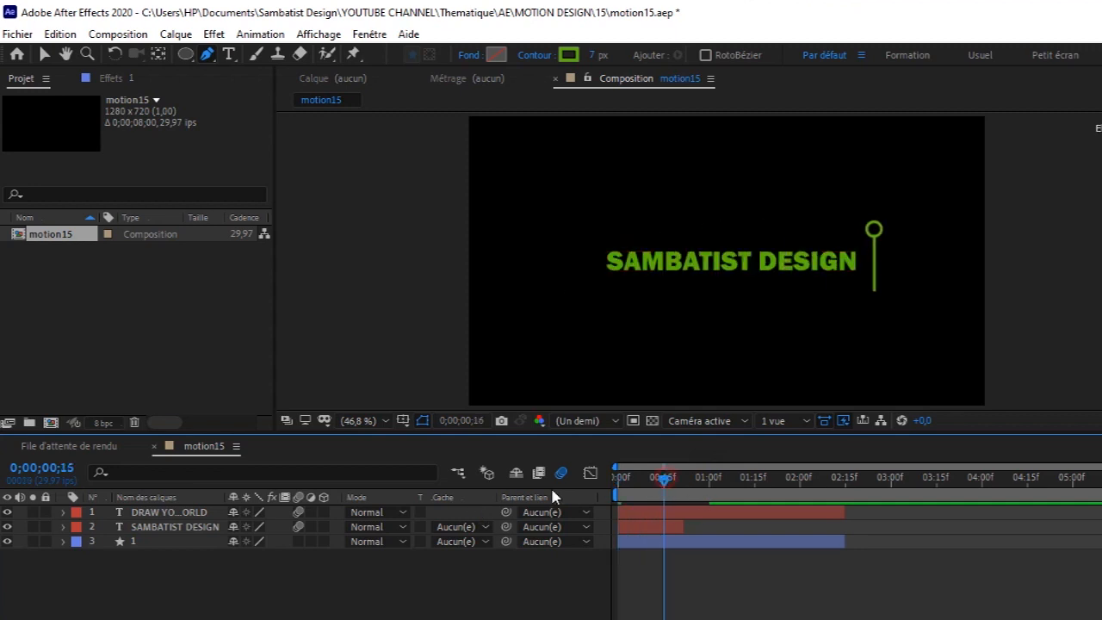
key(space)
Precompose the DRAW YOUR WORLD, SAMBATIST DESIGN and 1 layers as mo15, moving all attributes into the new composition
click(187, 542)
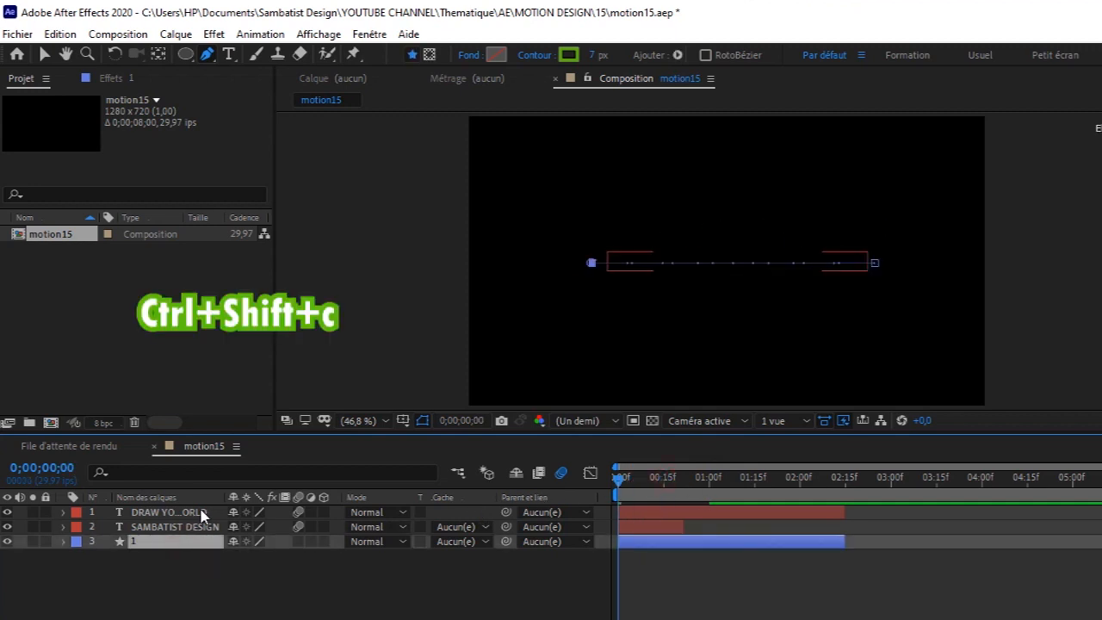
shift+click(203, 513)
key(ctrl+shift+c)
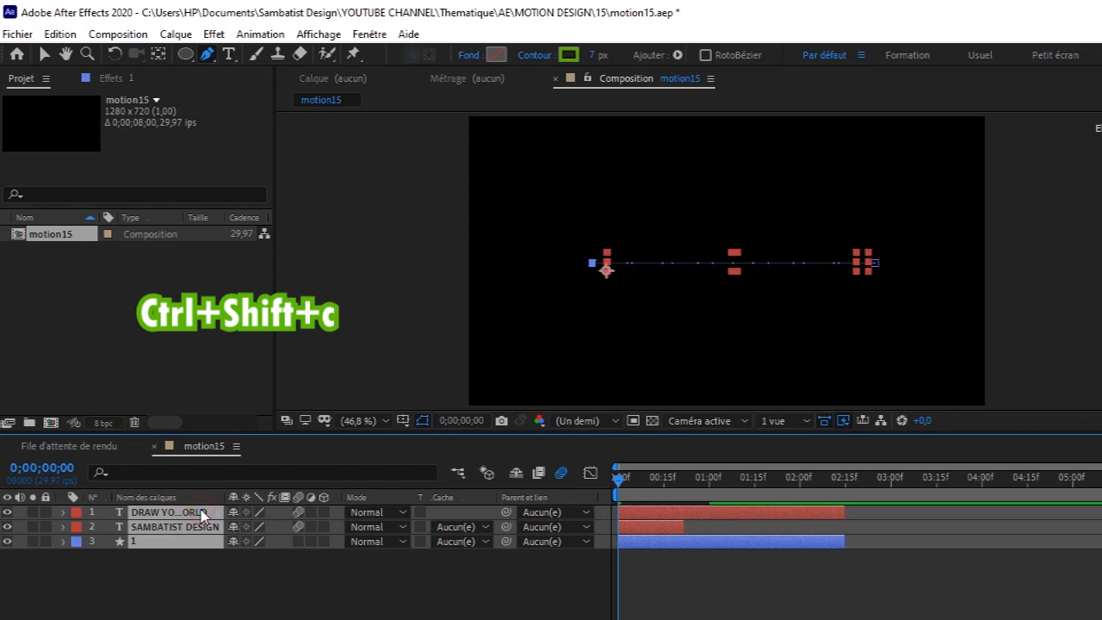
text(mo15)
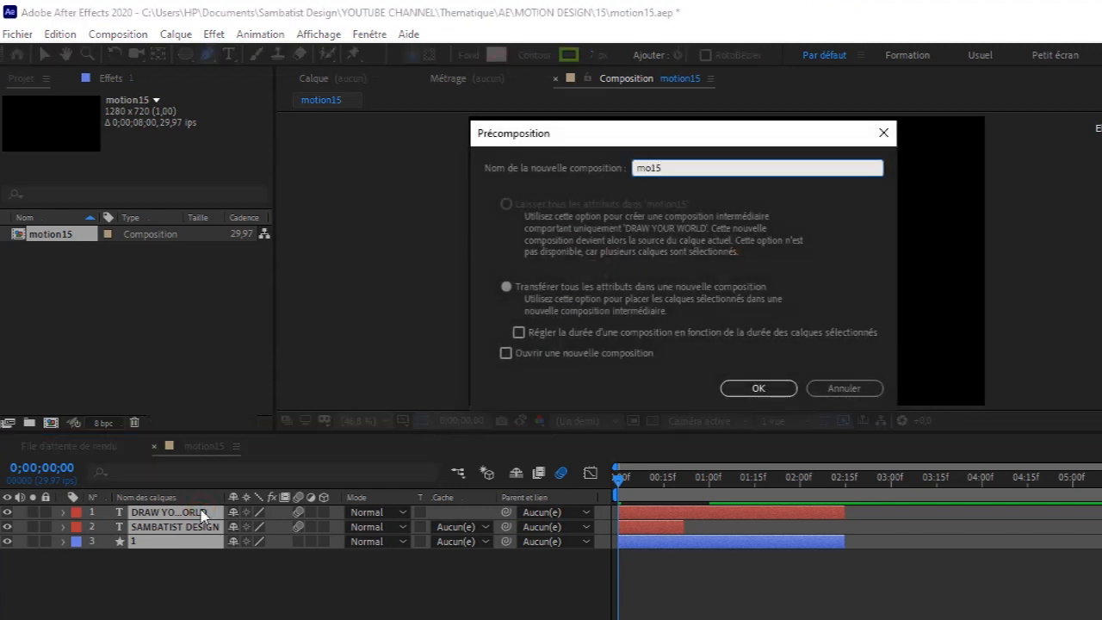
key(Return)
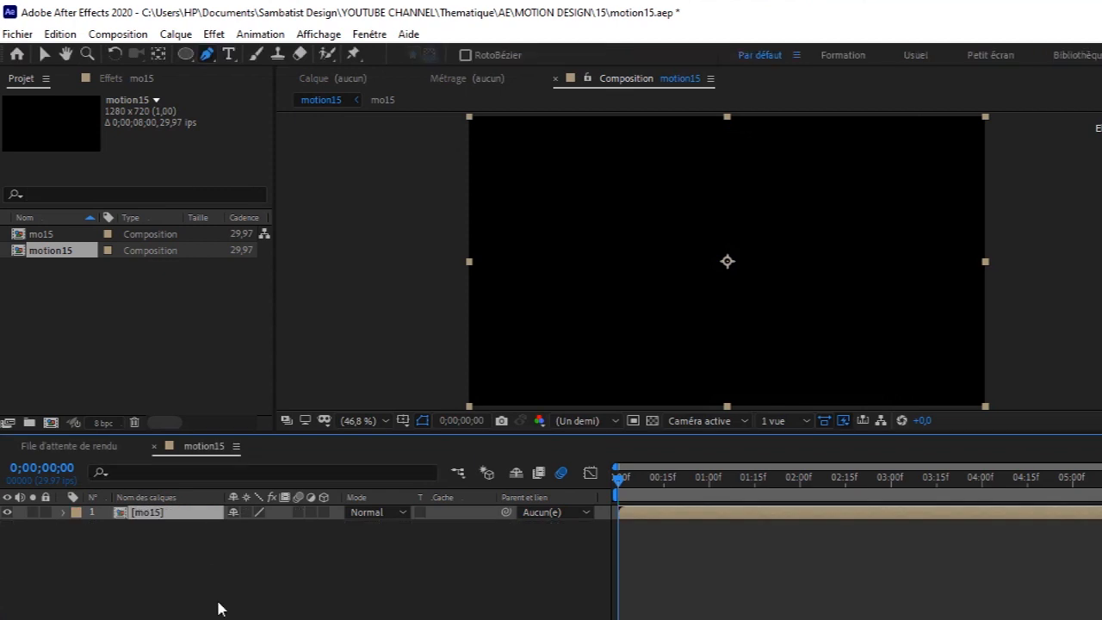
Split the mo15 layer at 0;00;02;14 and delete the part after it
mouse_move(617, 479)
mouse_down()
mouse_move(866, 491)
mouse_move(847, 495)
mouse_up()
key(ctrl+shift+d)
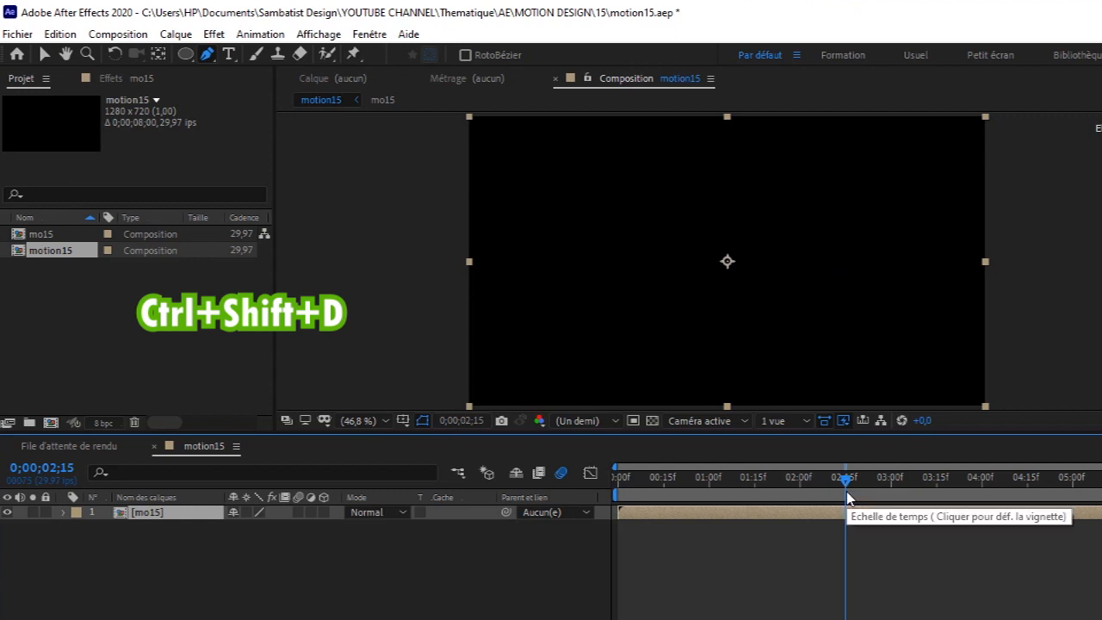
key(Page_Up)
key(ctrl+shift+d)
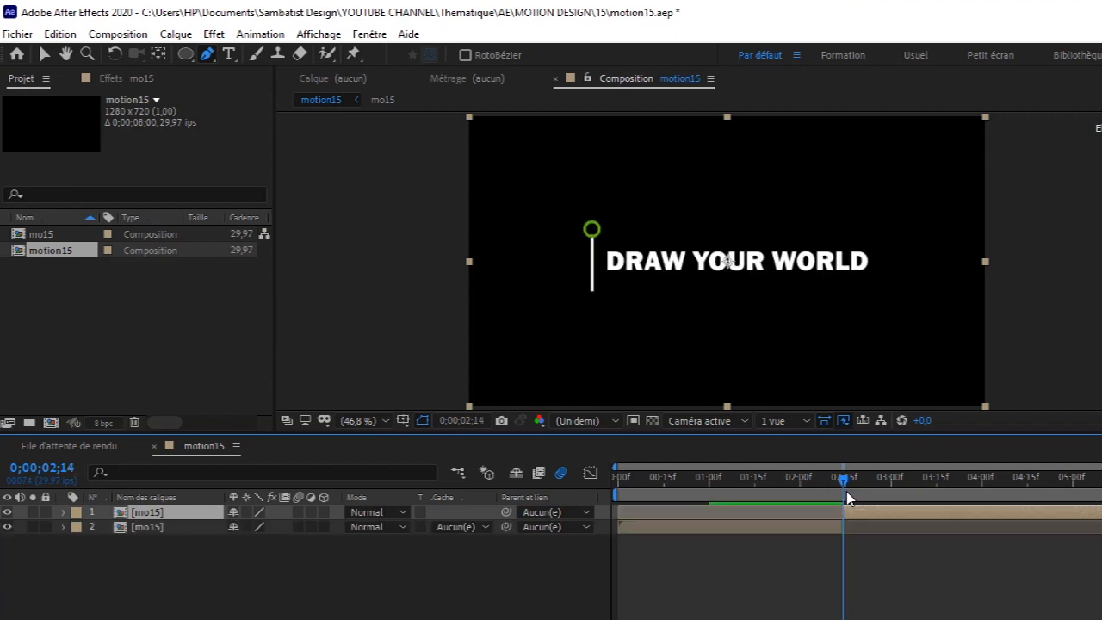
key(Delete)
Duplicate the mo15 layer and move the copy in time to start at 0;00;02;14
click(182, 516)
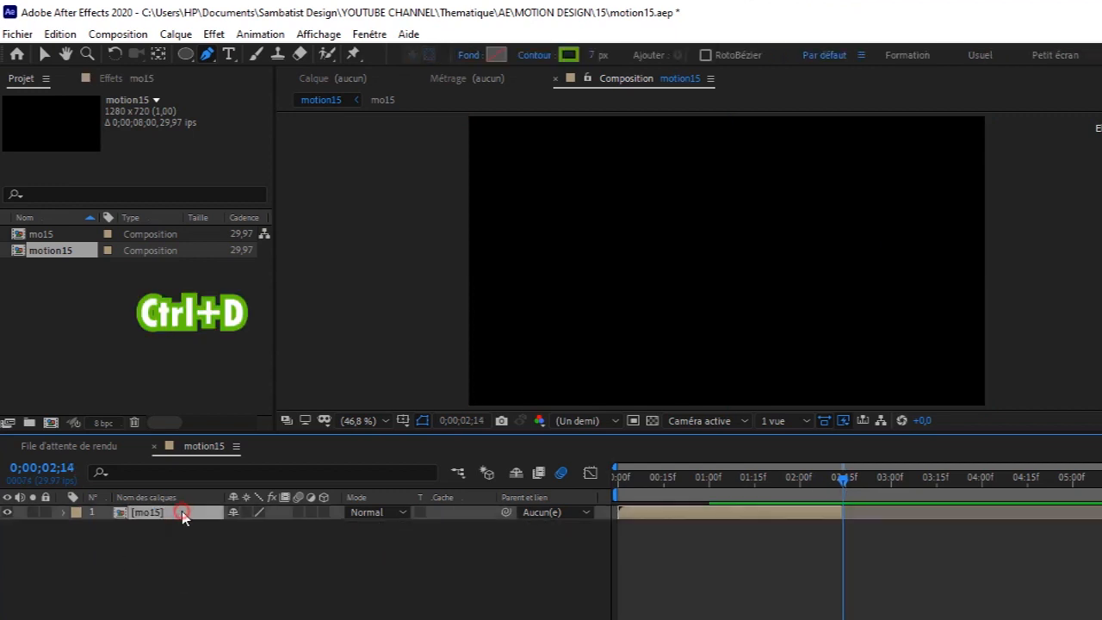
key(ctrl+d)
drag(763, 517, 987, 515)
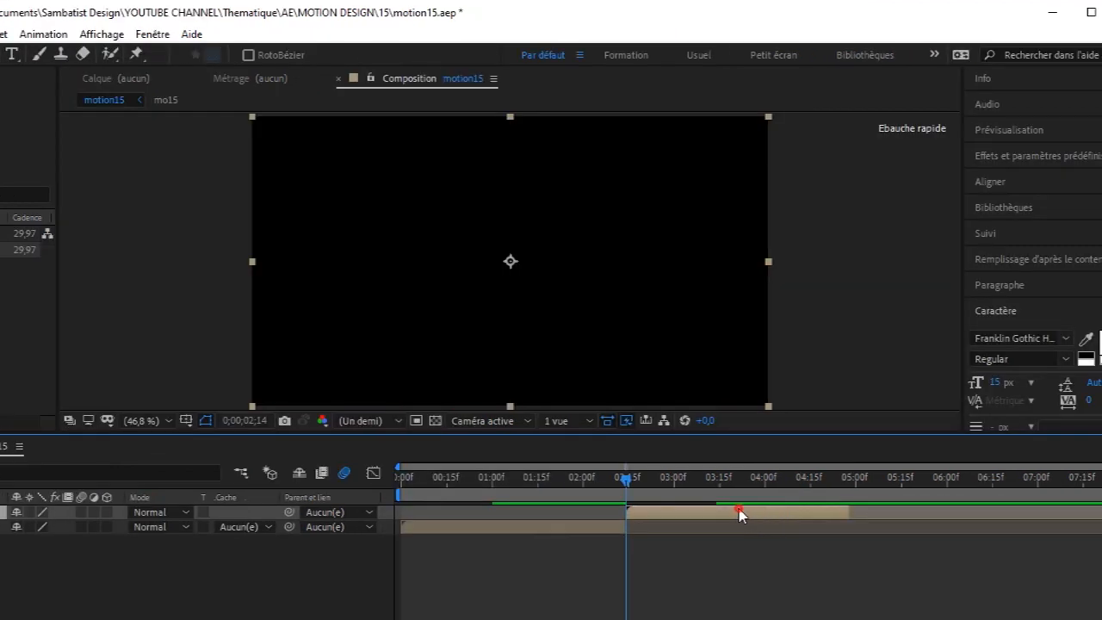
Enable time remapping on the duplicated mo15 layer and add a keyframe at its last frame, 0;00;04;27
right_click(740, 514)
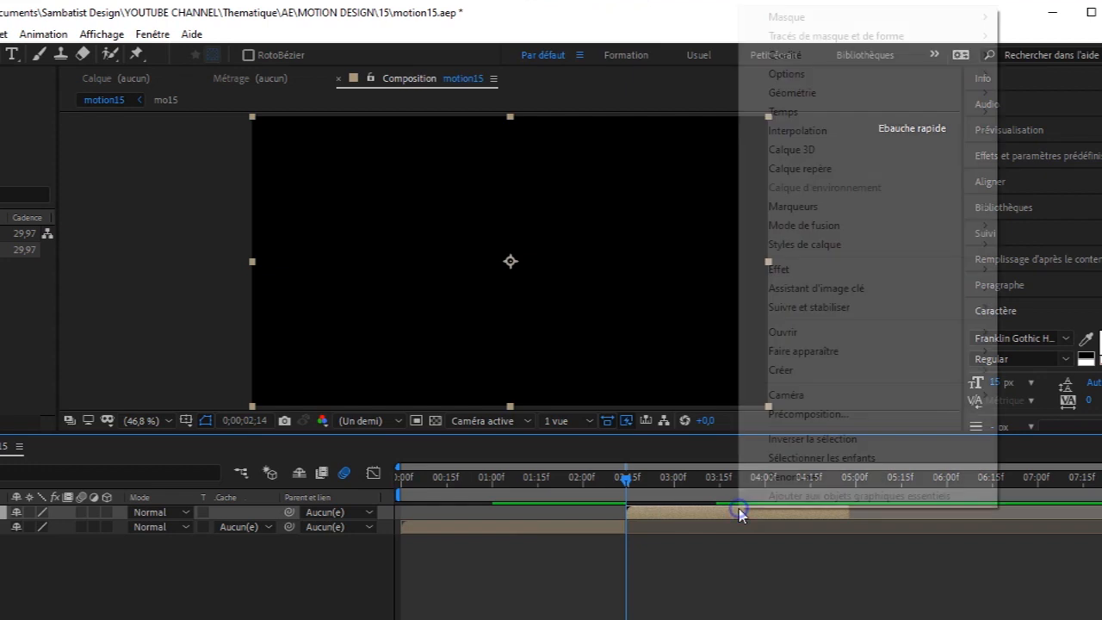
mouse_move(844, 113)
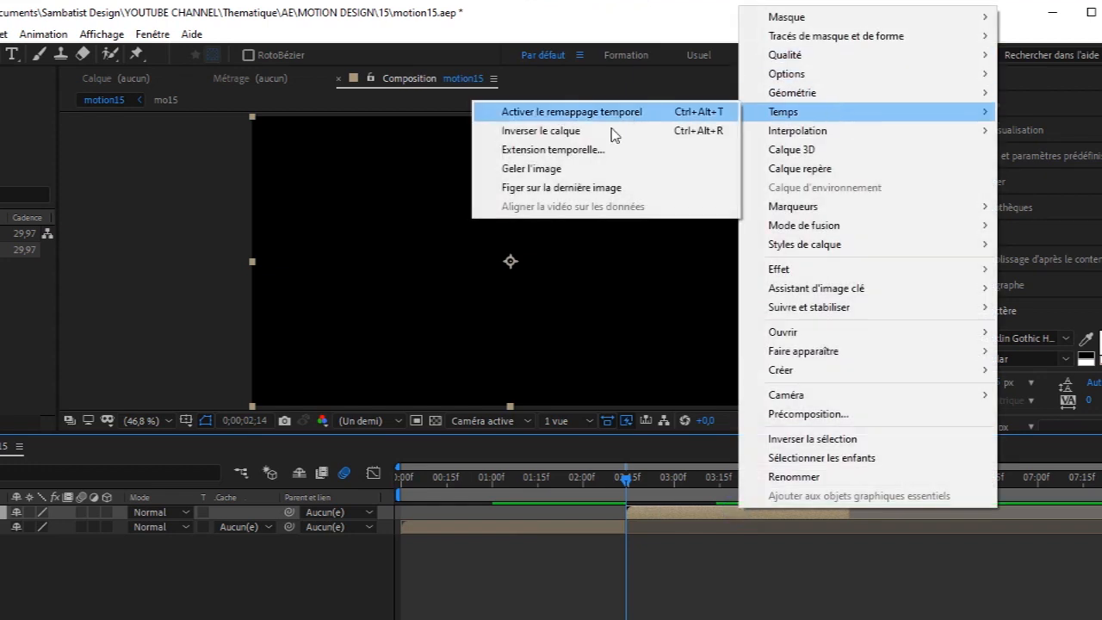
click(557, 113)
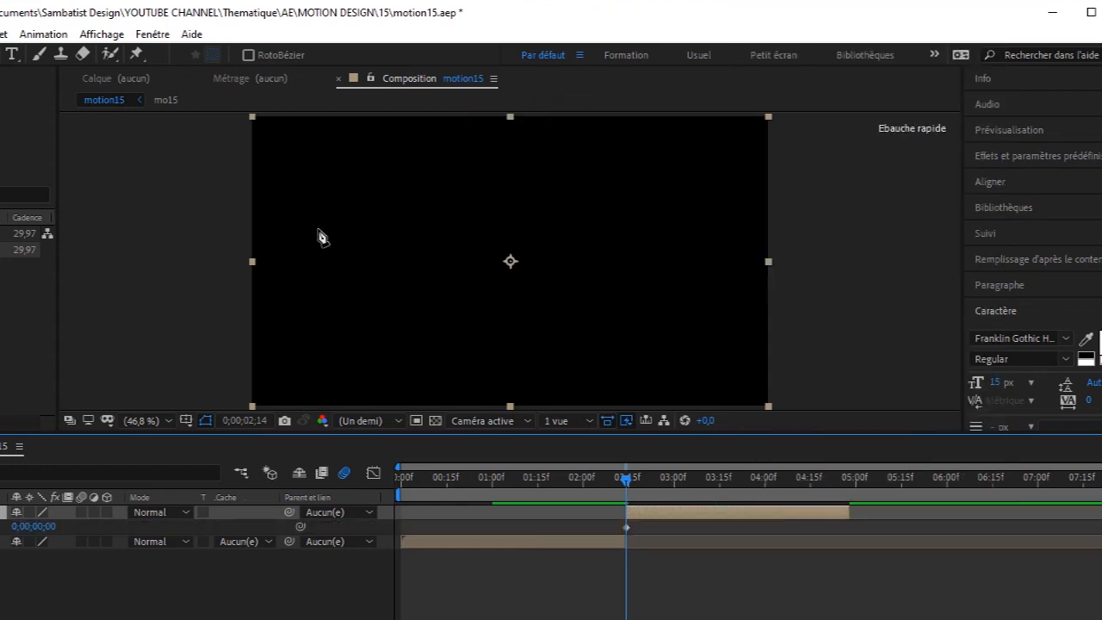
drag(627, 481, 850, 497)
key(Page_Up)
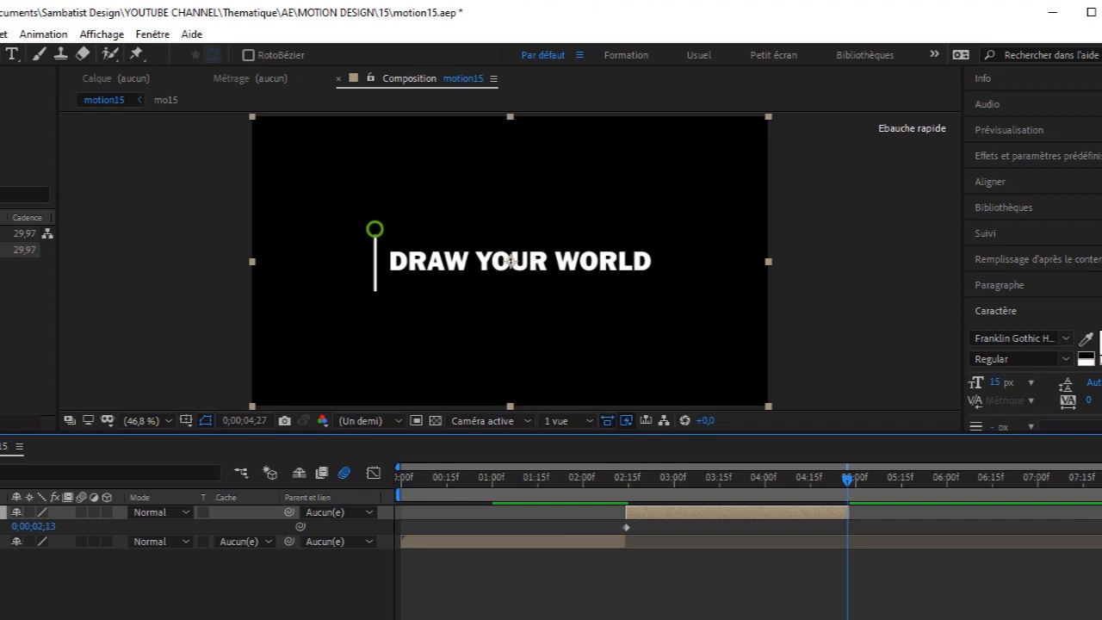
Time-reverse the two time remapping keyframes of the duplicated mo15 layer
drag(871, 531, 616, 523)
right_click(627, 533)
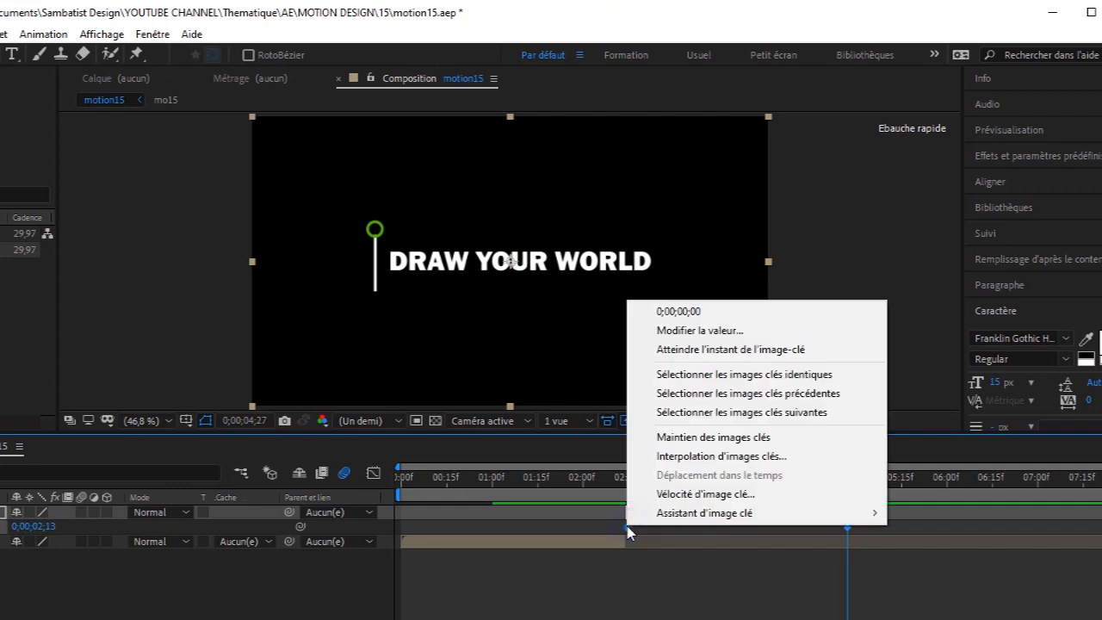
mouse_move(663, 513)
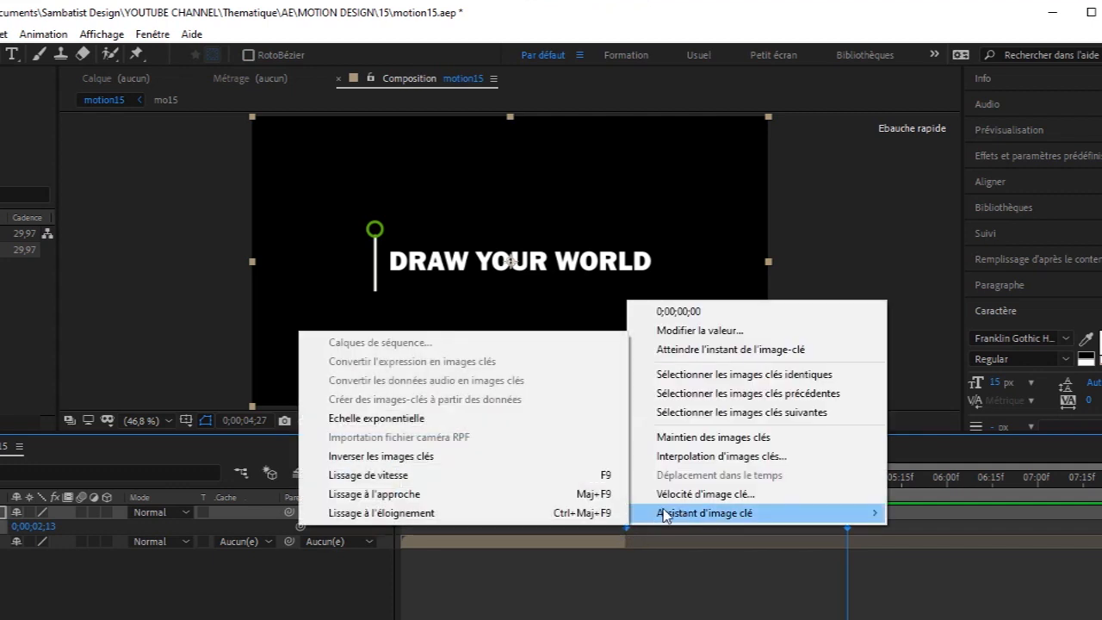
click(450, 457)
Shorten the work area towards the end of the duplicated mo15 layer and play the composition from 0;00;00;00
drag(1099, 497, 953, 508)
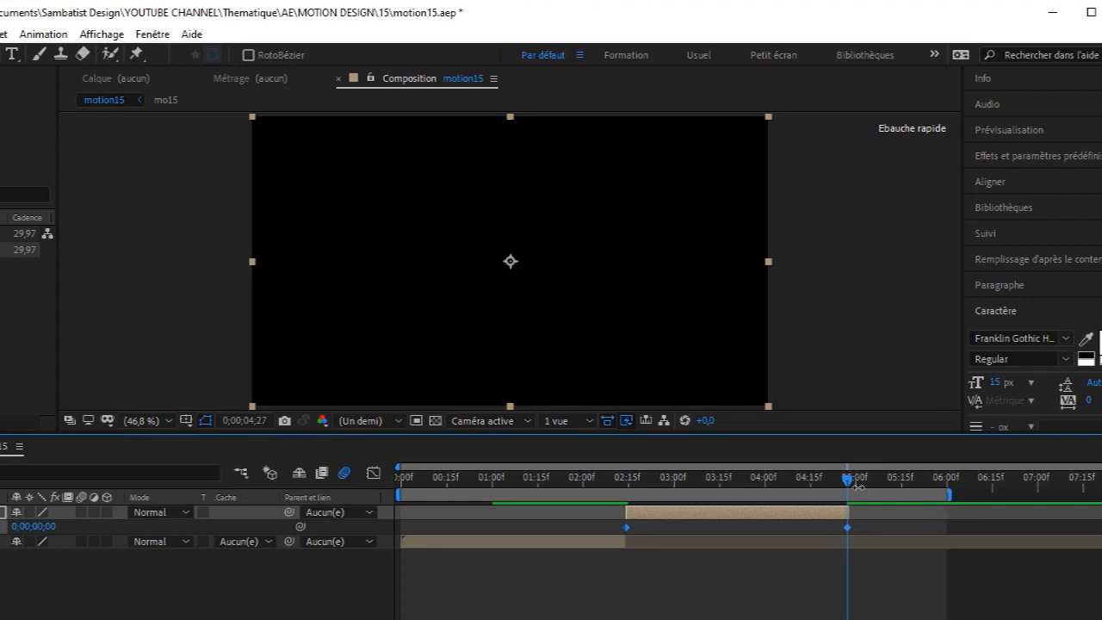
mouse_move(851, 487)
mouse_down()
mouse_move(588, 497)
mouse_move(795, 494)
mouse_move(848, 506)
mouse_up()
drag(1068, 506, 585, 543)
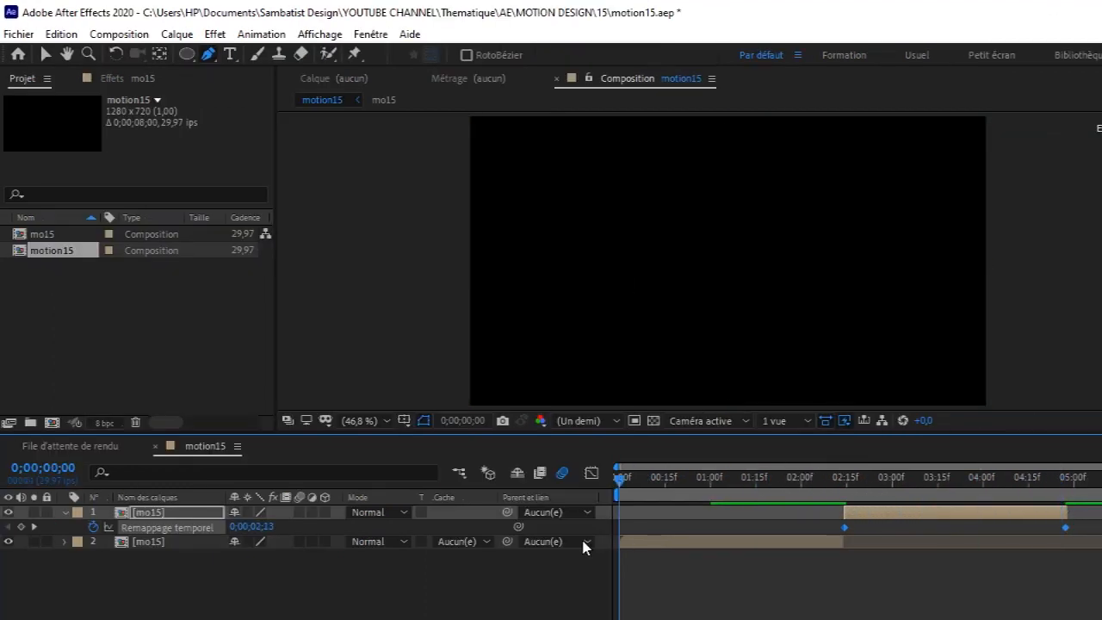
key(space)
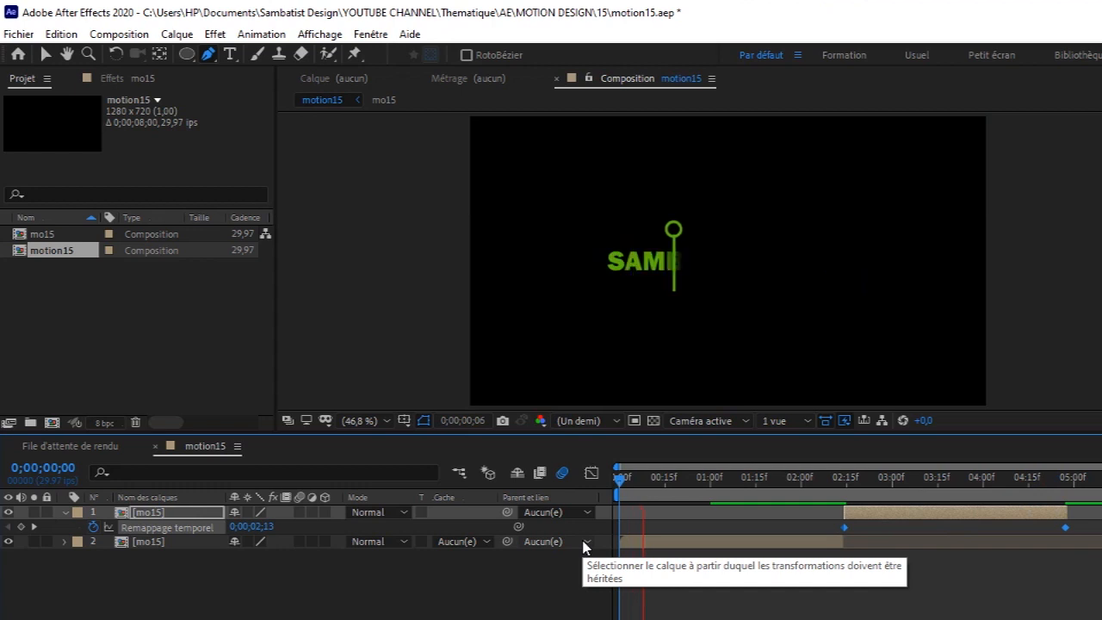